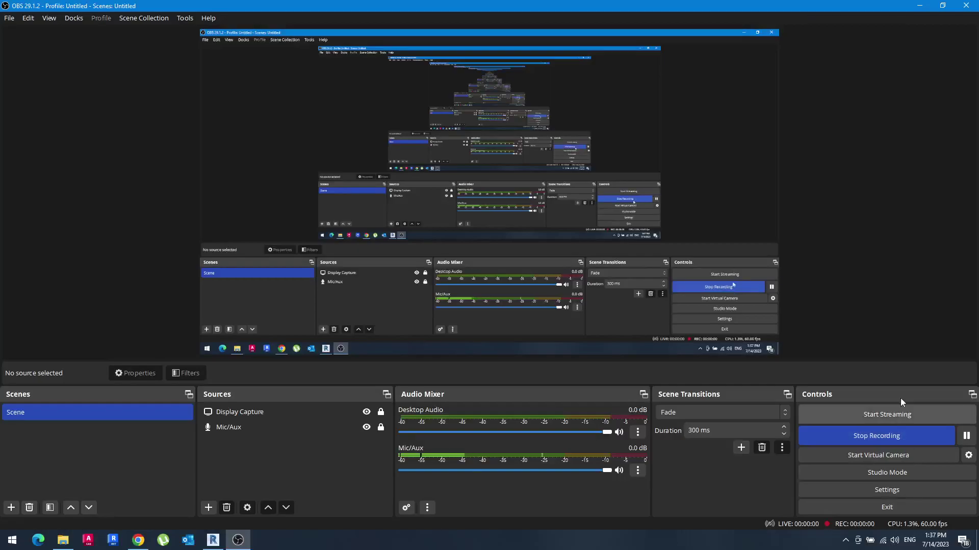
# Start the recording and zoom and pan the 1 - Lighting plan to the cable tray network
pyautogui.click(920, 5)
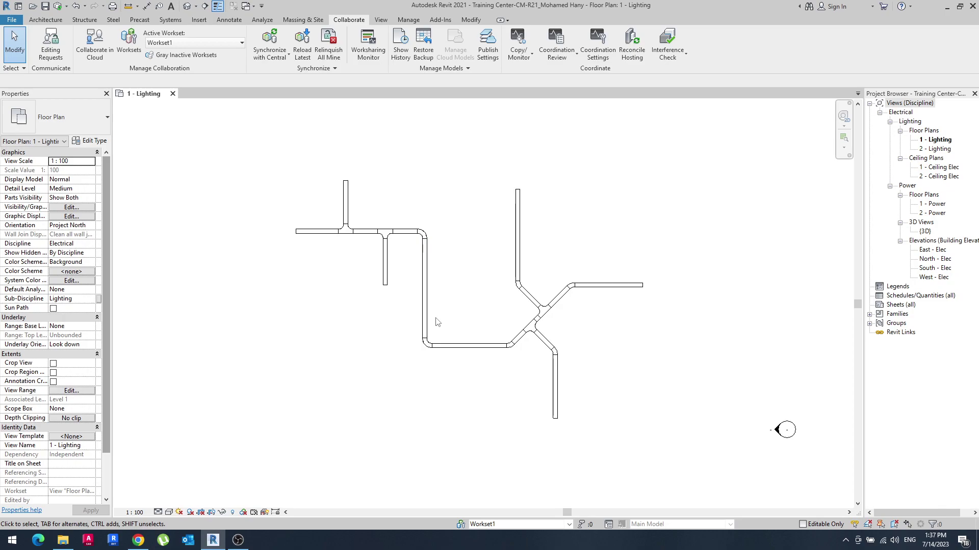
pyautogui.scroll(2, 443, 323)
pyautogui.scroll(-3, 489, 331)
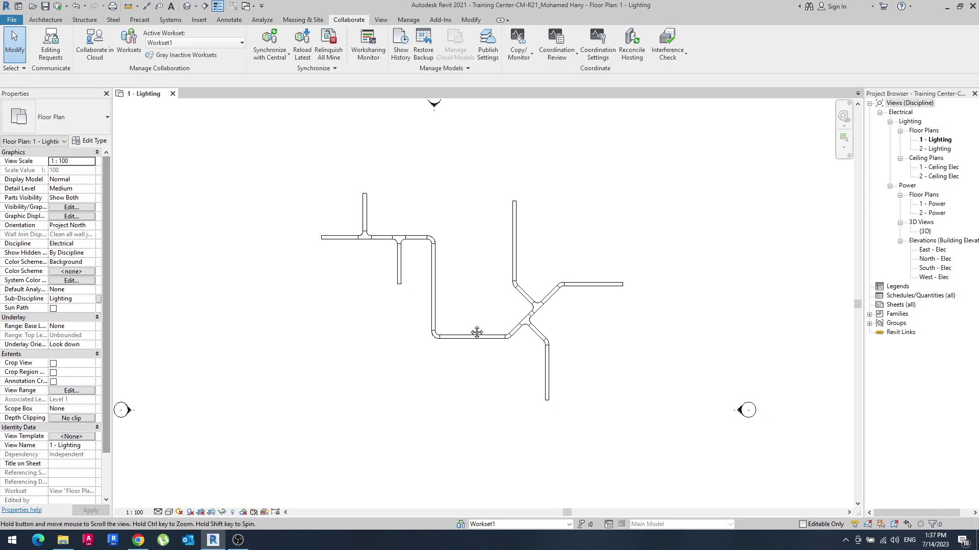
pyautogui.moveTo(485, 331)
pyautogui.mouseDown(button='middle')
pyautogui.moveTo(469, 295)
pyautogui.moveTo(467, 303)
pyautogui.mouseUp(button='middle')
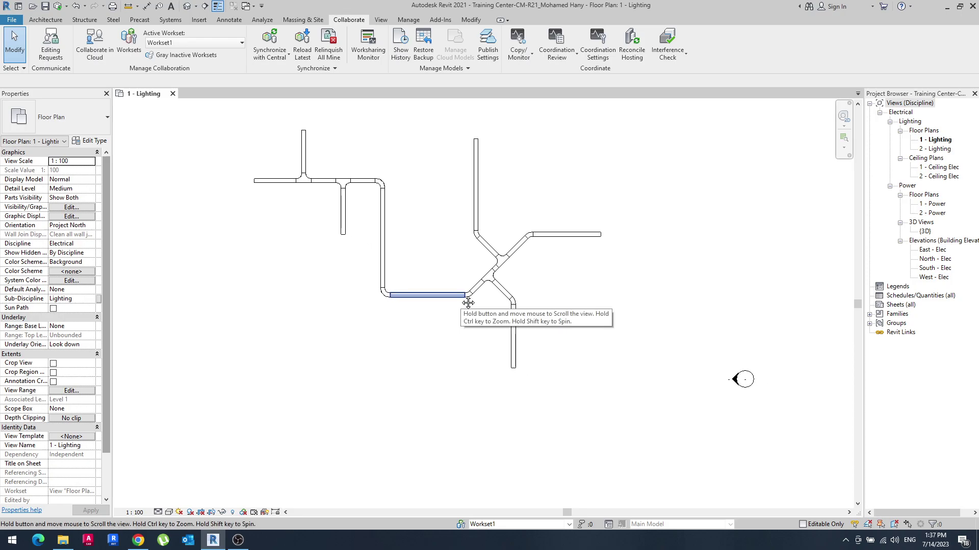
# Select the whole connected cable tray network and delete it
pyautogui.press('Tab')
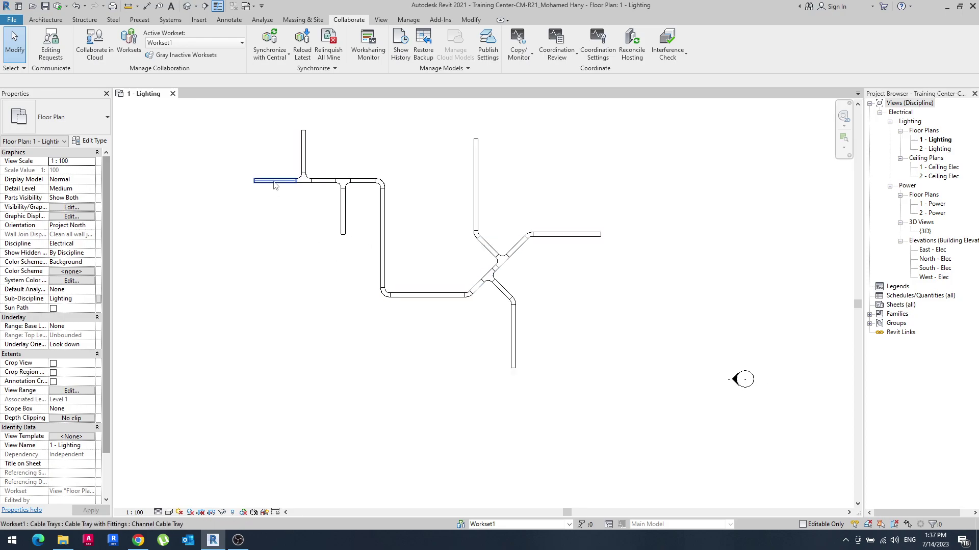
pyautogui.click(276, 184)
pyautogui.press('Delete')
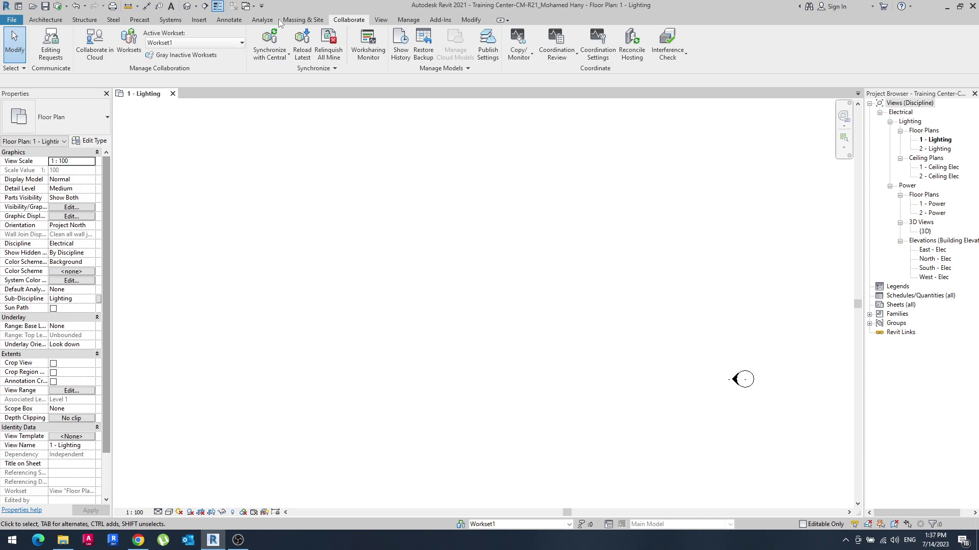
pyautogui.click(380, 20)
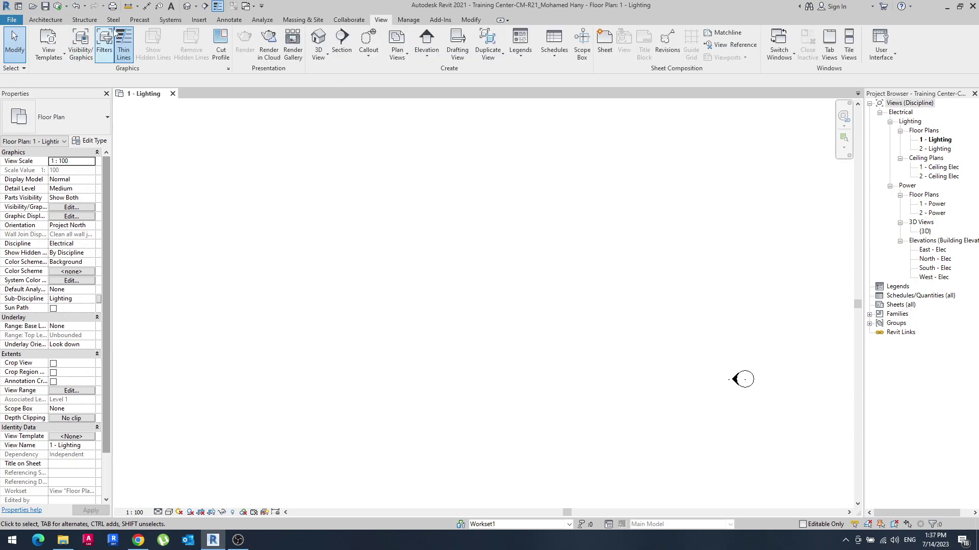
pyautogui.click(81, 40)
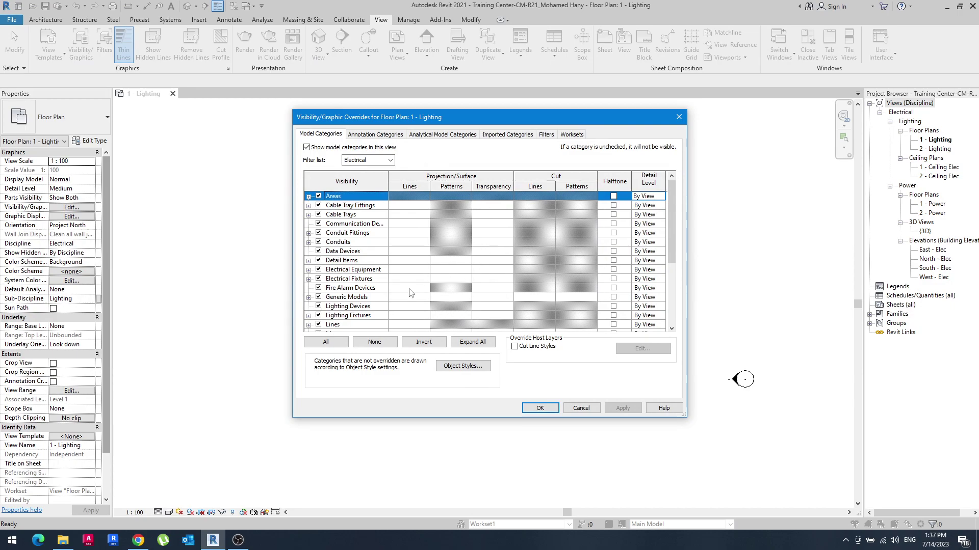
pyautogui.click(344, 261)
pyautogui.scroll(-2, 345, 270)
pyautogui.scroll(2, 345, 273)
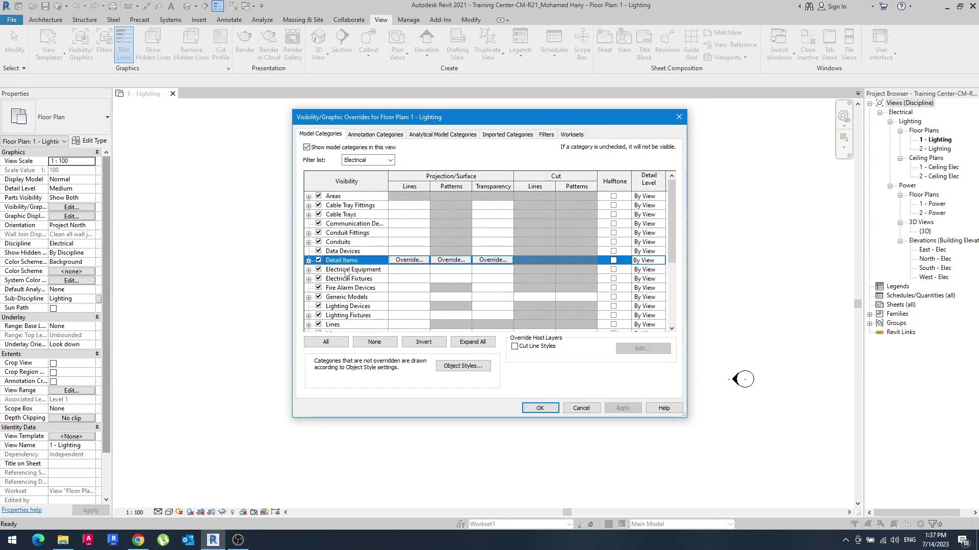
pyautogui.scroll(-4, 345, 273)
pyautogui.scroll(2, 346, 272)
pyautogui.scroll(-1, 346, 273)
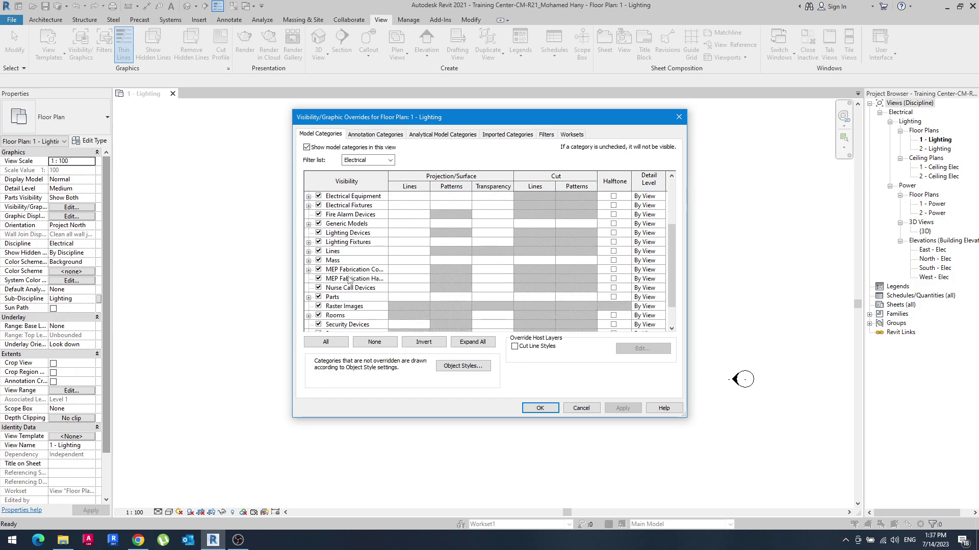
pyautogui.scroll(-1, 345, 273)
pyautogui.moveTo(388, 187); pyautogui.dragTo(407, 187)
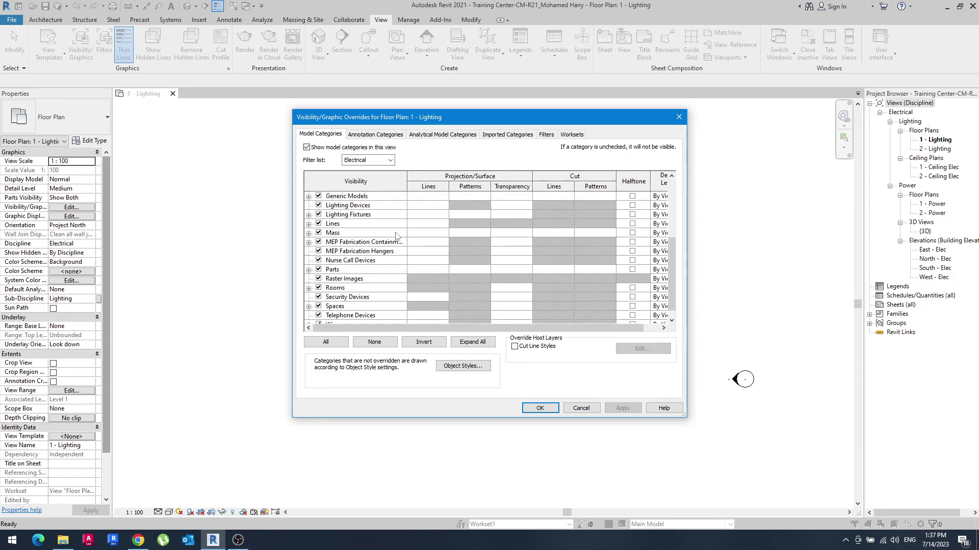
pyautogui.moveTo(671, 286); pyautogui.dragTo(670, 210)
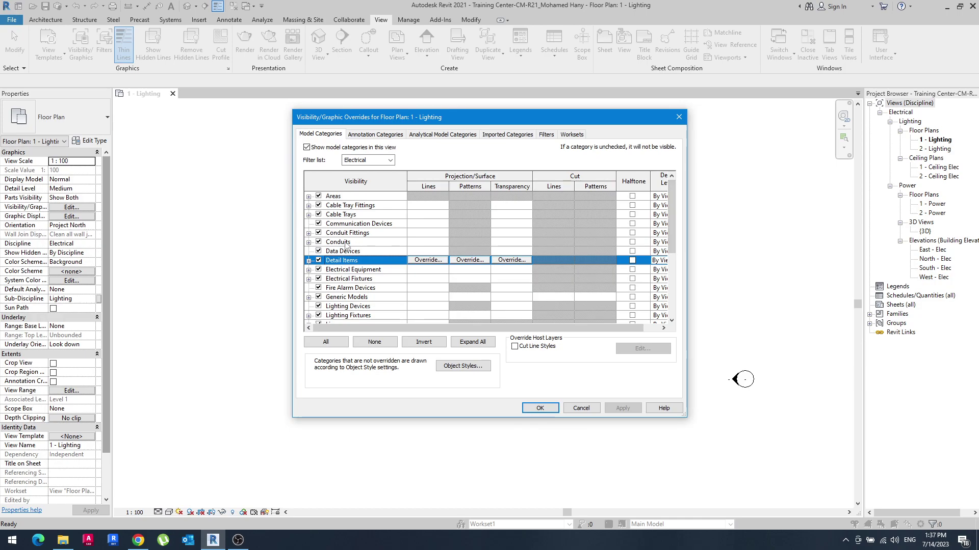
pyautogui.click(363, 134)
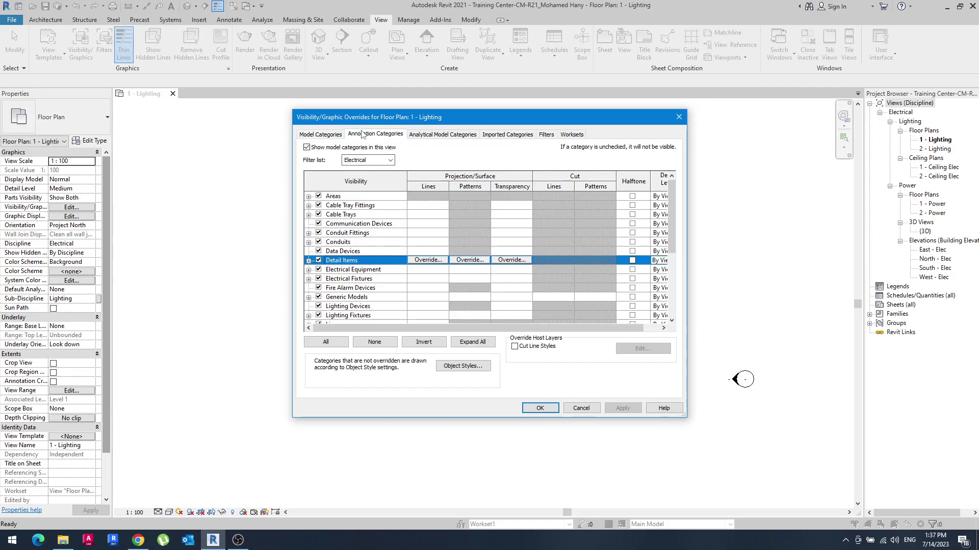
pyautogui.click(332, 136)
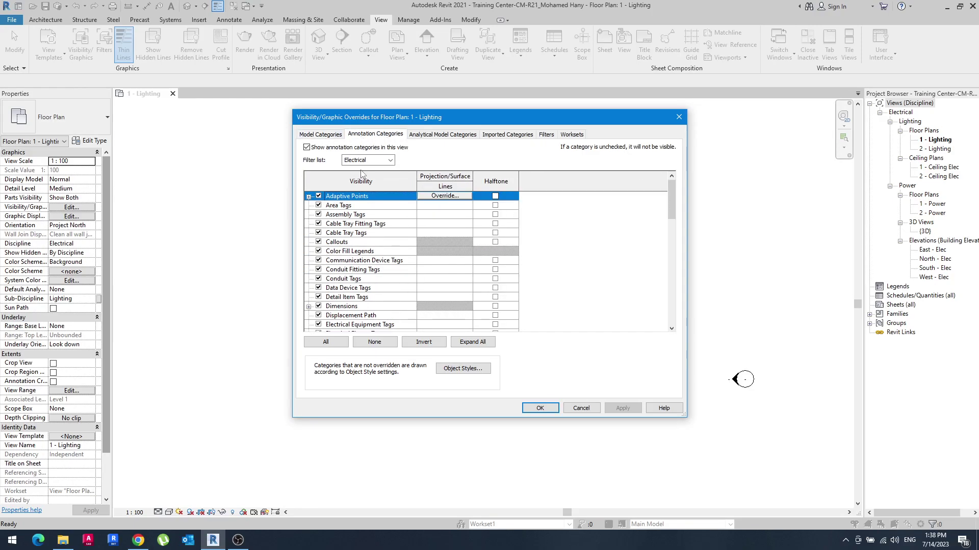
pyautogui.click(319, 136)
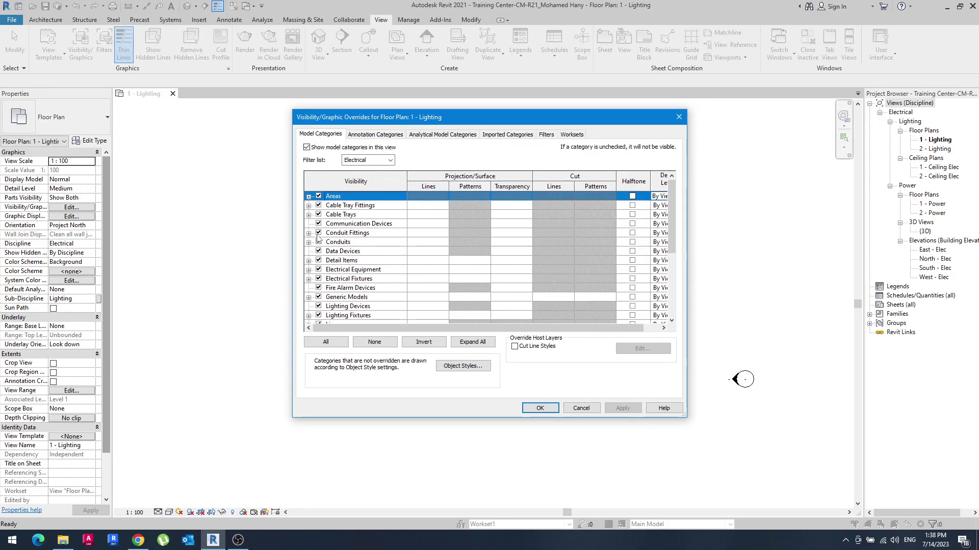
pyautogui.click(318, 214)
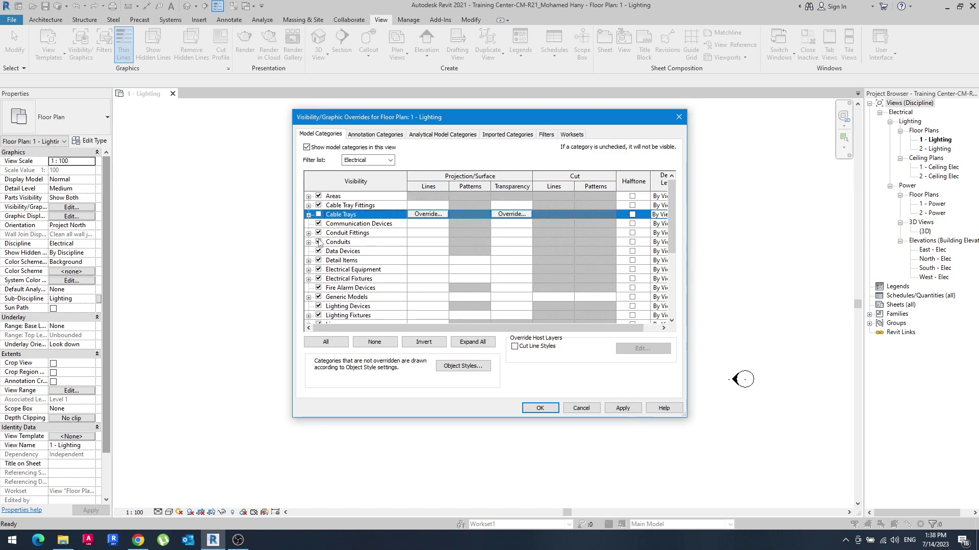
pyautogui.click(318, 215)
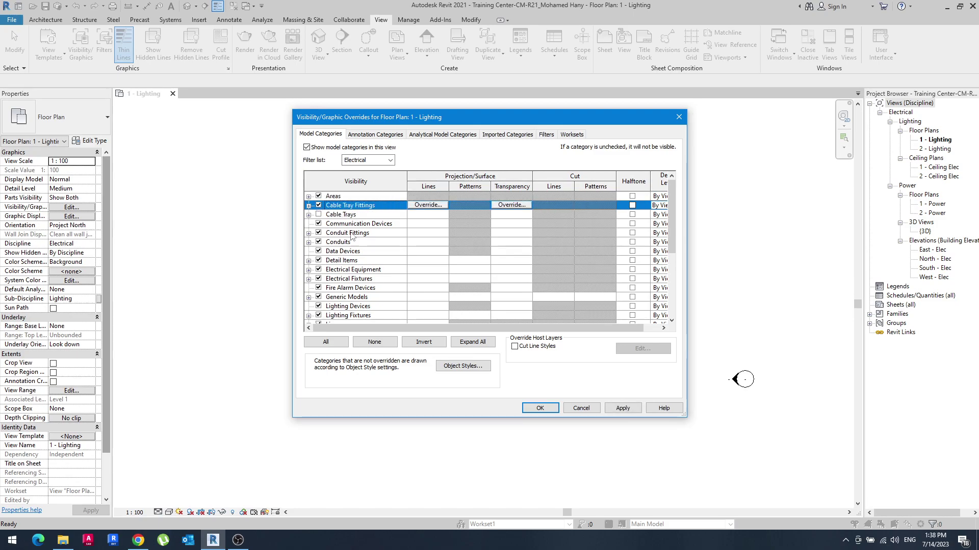
pyautogui.click(327, 218)
pyautogui.click(538, 408)
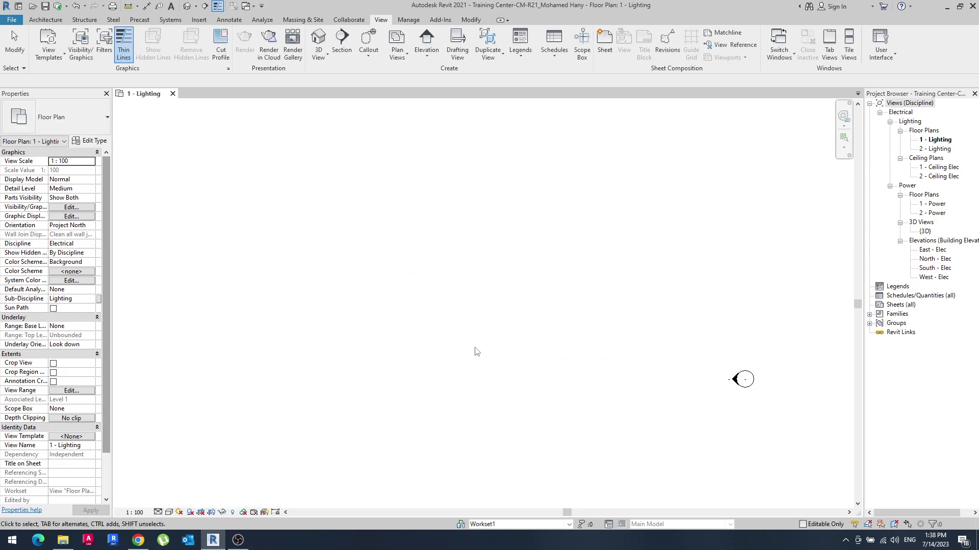
# Draw a cable tray run stepping horizontal, down, across, up at 45° and horizontal again
pyautogui.press('c')
pyautogui.press('t')
pyautogui.click(375, 249)
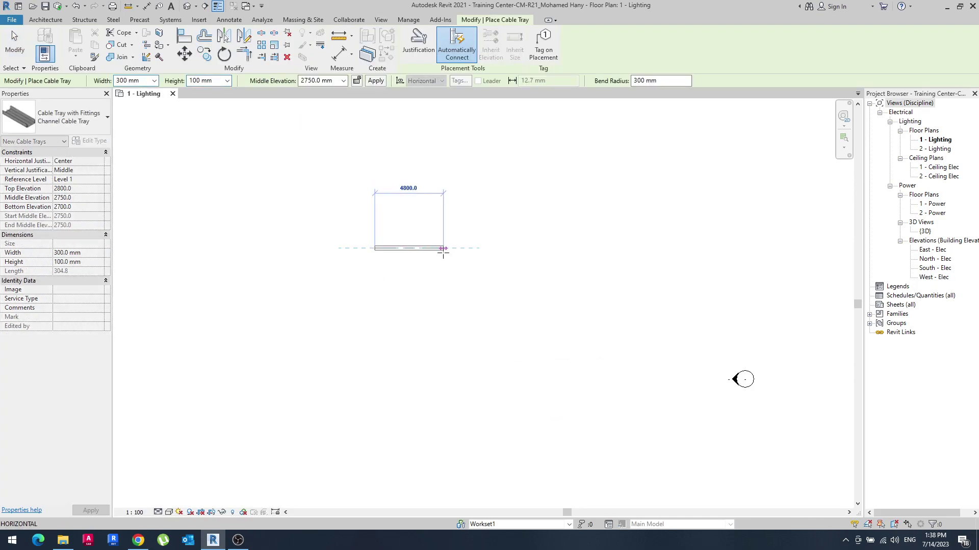
pyautogui.click(443, 248)
pyautogui.click(443, 314)
pyautogui.click(487, 313)
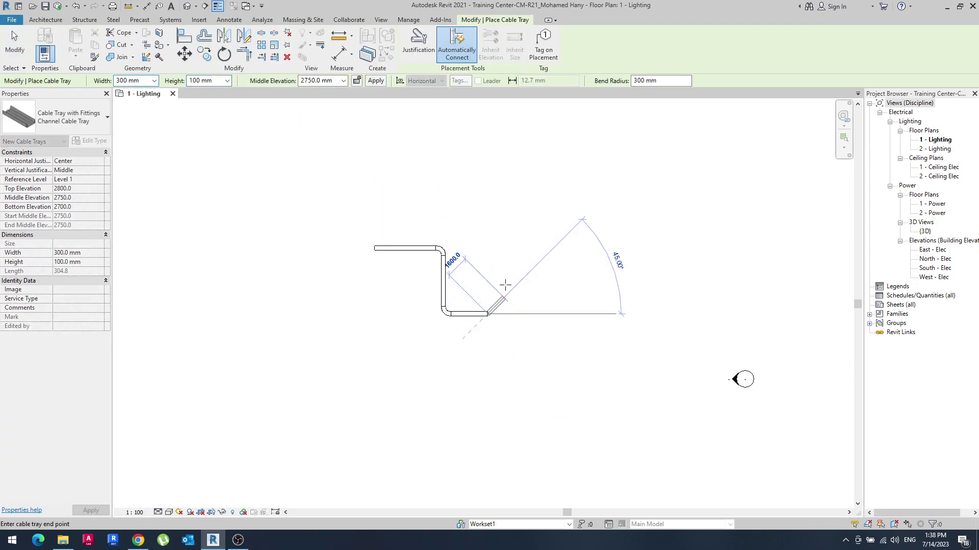
pyautogui.click(504, 283)
pyautogui.click(551, 284)
pyautogui.press('Escape')
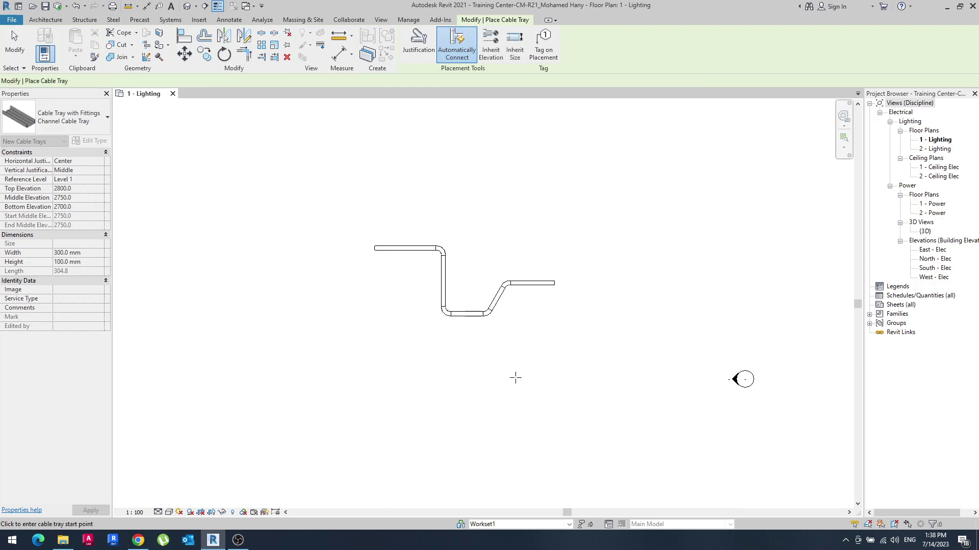
pyautogui.press('Escape')
pyautogui.scroll(3, 417, 282)
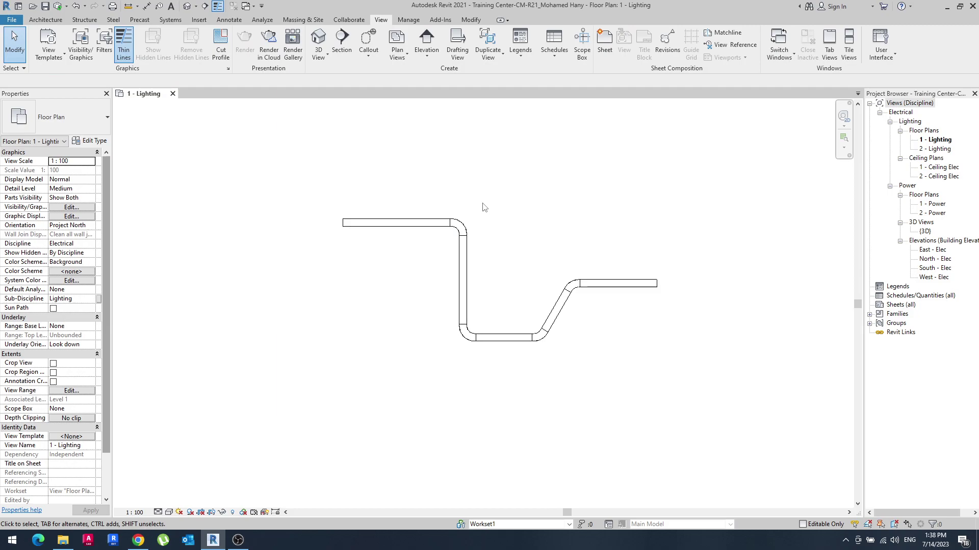
pyautogui.press('v')
pyautogui.press('v')
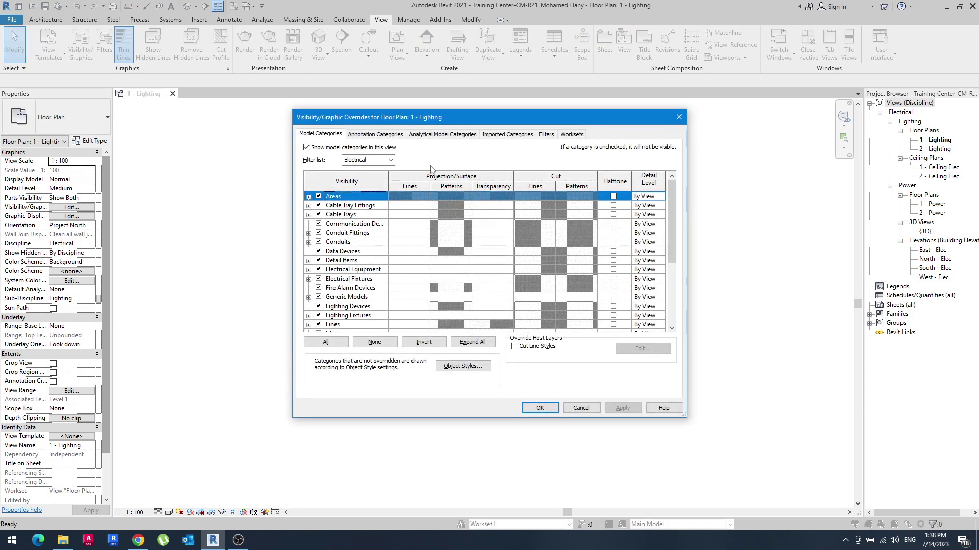
# Hide Cable Trays and Cable Tray Fittings in the view, then undo so they show again
pyautogui.click(318, 205)
pyautogui.click(540, 408)
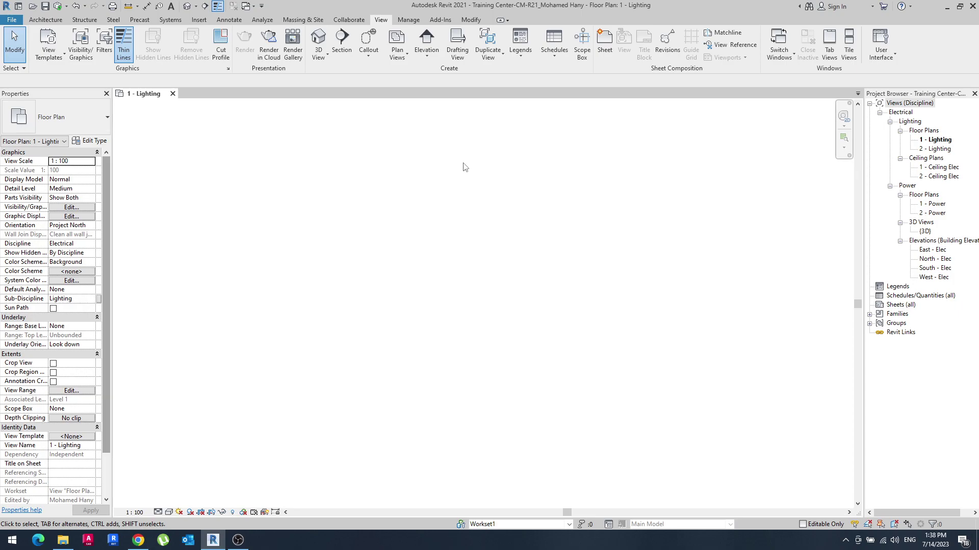
pyautogui.hotkey('ctrl', 'z')
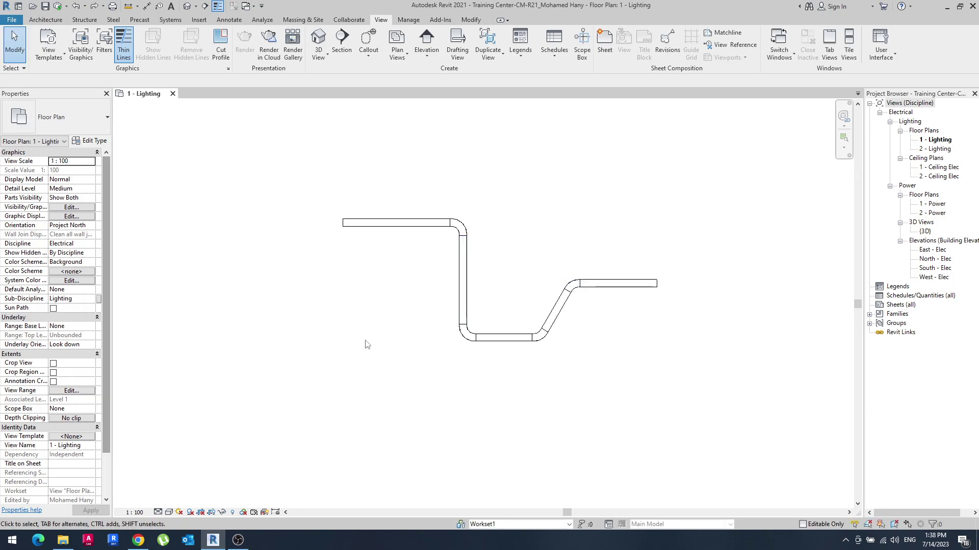
# Draw a 200 mm wide cable tray run below the first, with horizontal and 45° diagonal segments
pyautogui.press('c')
pyautogui.press('t')
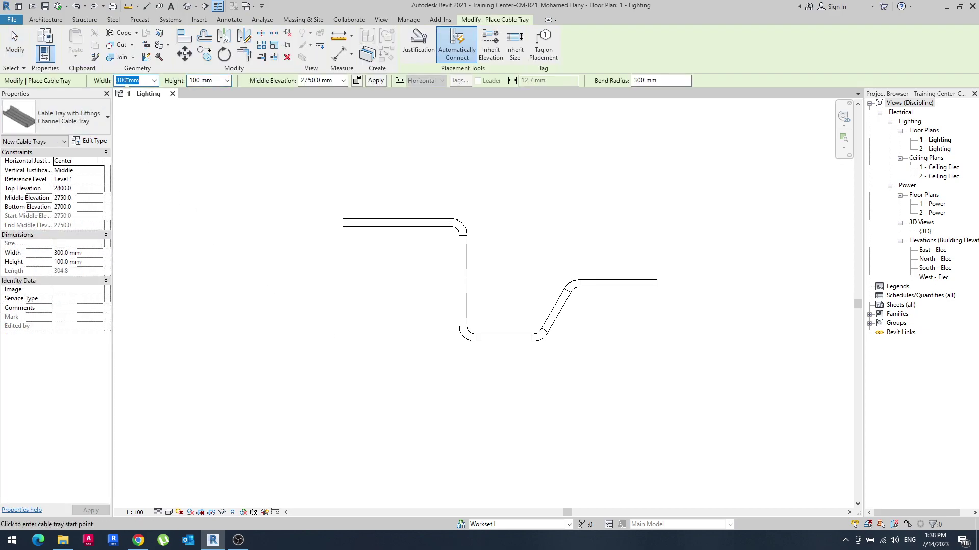
pyautogui.write('200')
pyautogui.moveTo(494, 398); pyautogui.dragTo(480, 348, button='middle')
pyautogui.click(652, 333)
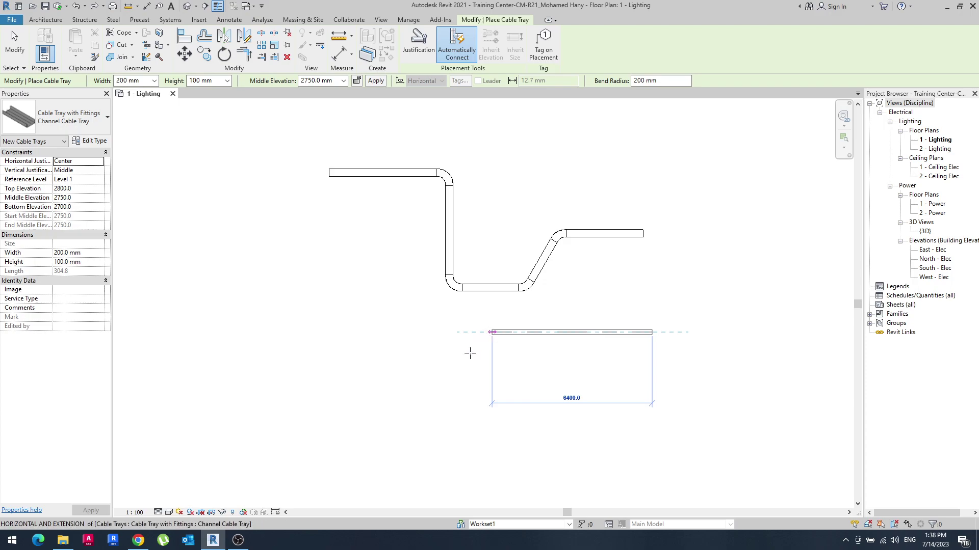
pyautogui.click(449, 374)
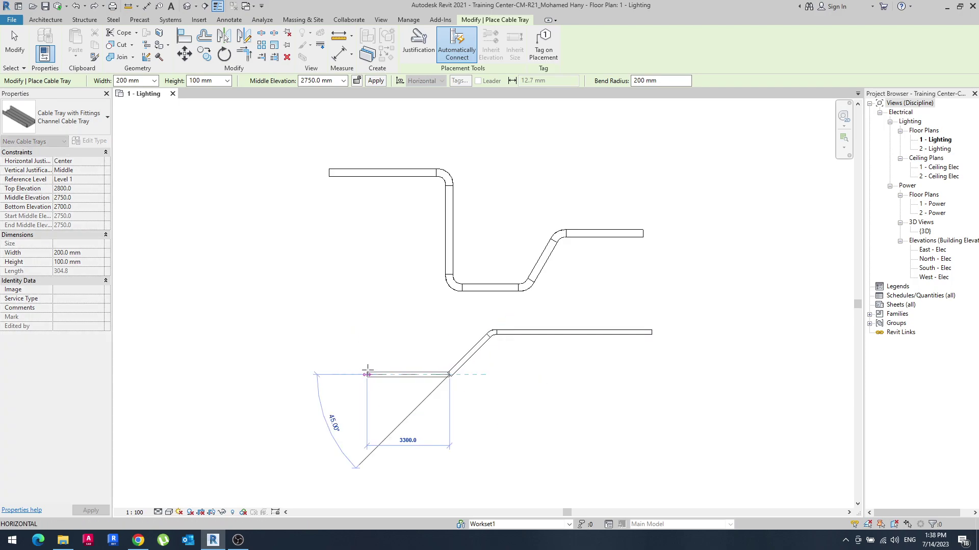
pyautogui.click(356, 374)
pyautogui.press('Escape')
pyautogui.press('Escape')
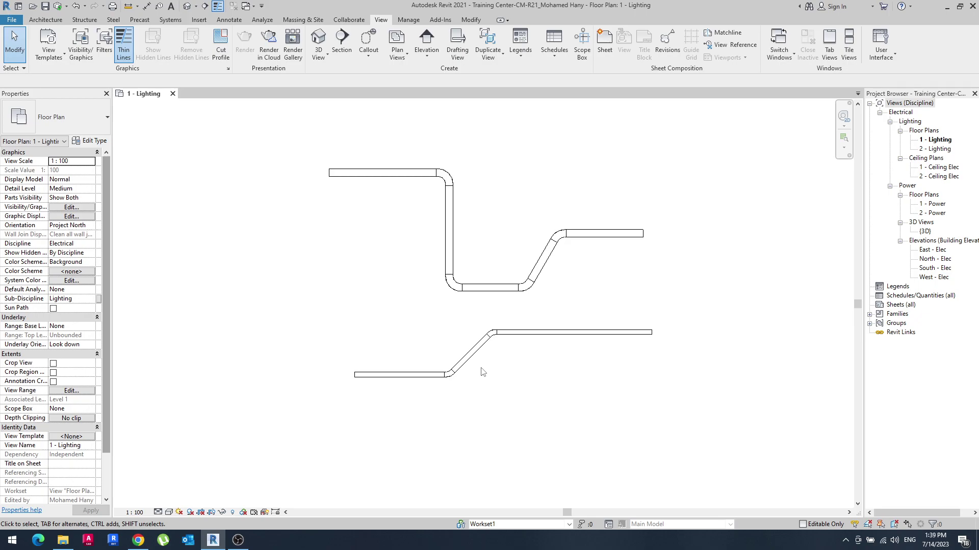
# Turn off Cable Trays and Cable Tray Fittings in Visibility/Graphics, then undo so both runs reappear
pyautogui.press('v')
pyautogui.press('g')
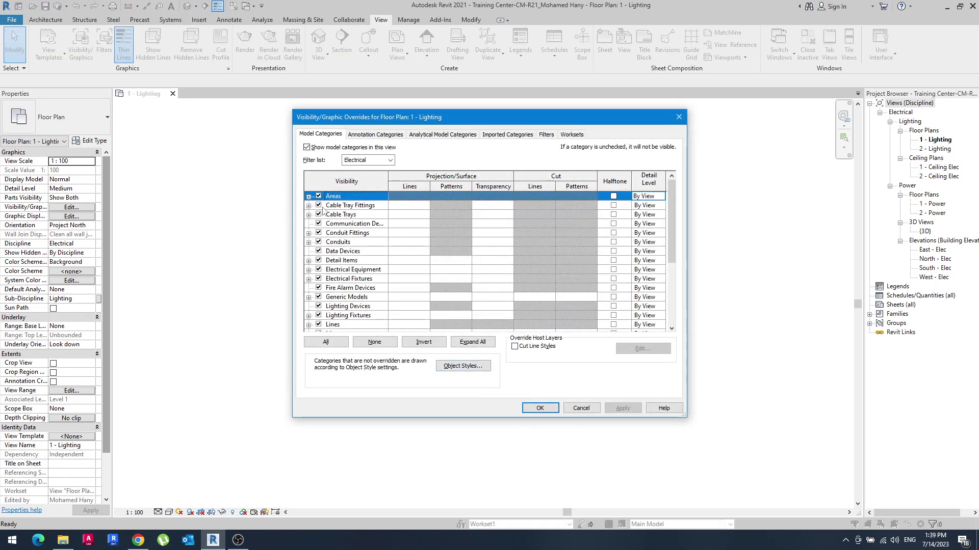
pyautogui.click(320, 206)
pyautogui.click(319, 215)
pyautogui.click(534, 411)
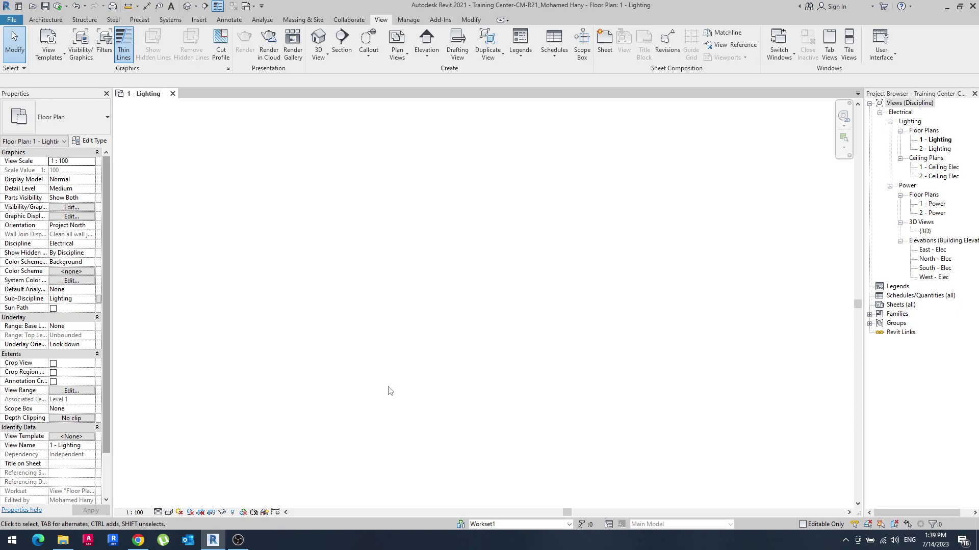
pyautogui.hotkey('ctrl', 'z')
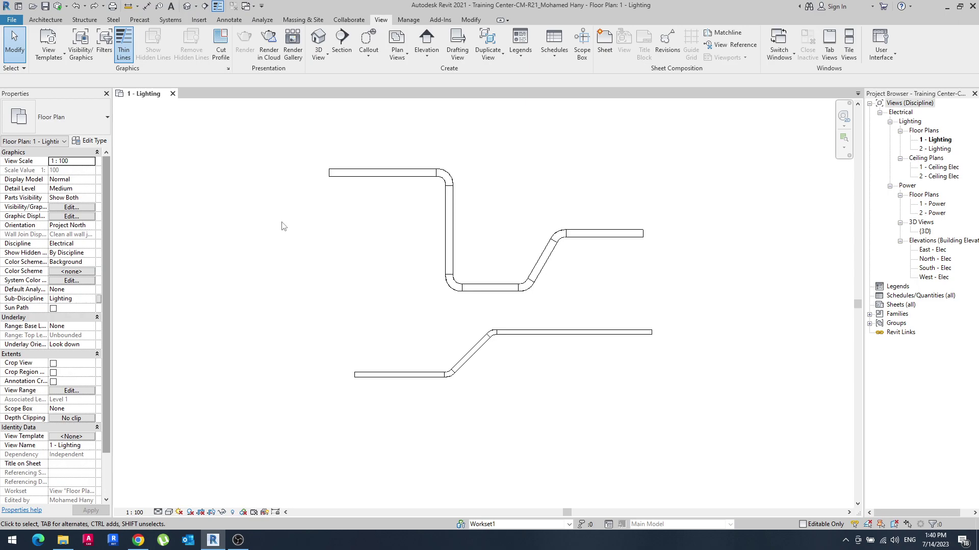
# Open the Worksets dialog from the Collaborate tab and move it aside
pyautogui.click(349, 20)
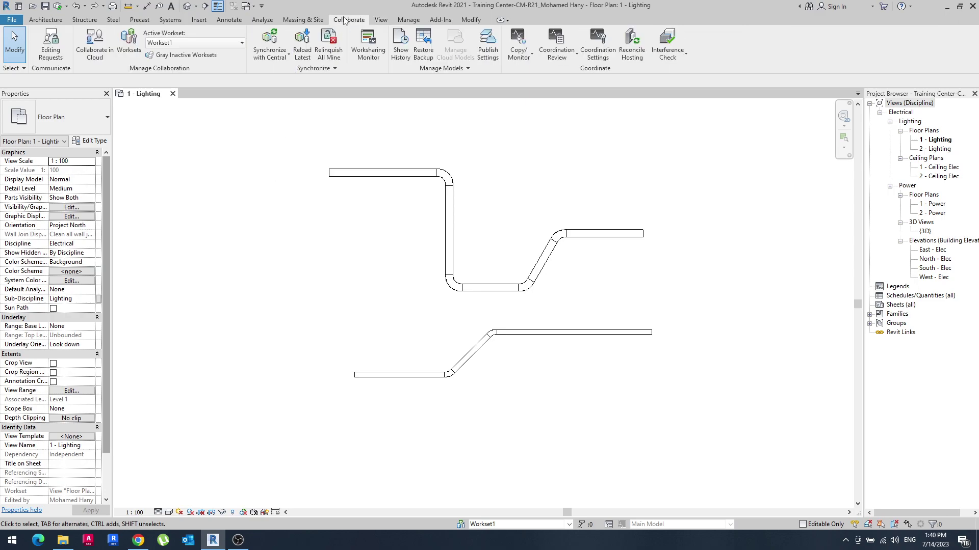
pyautogui.click(125, 51)
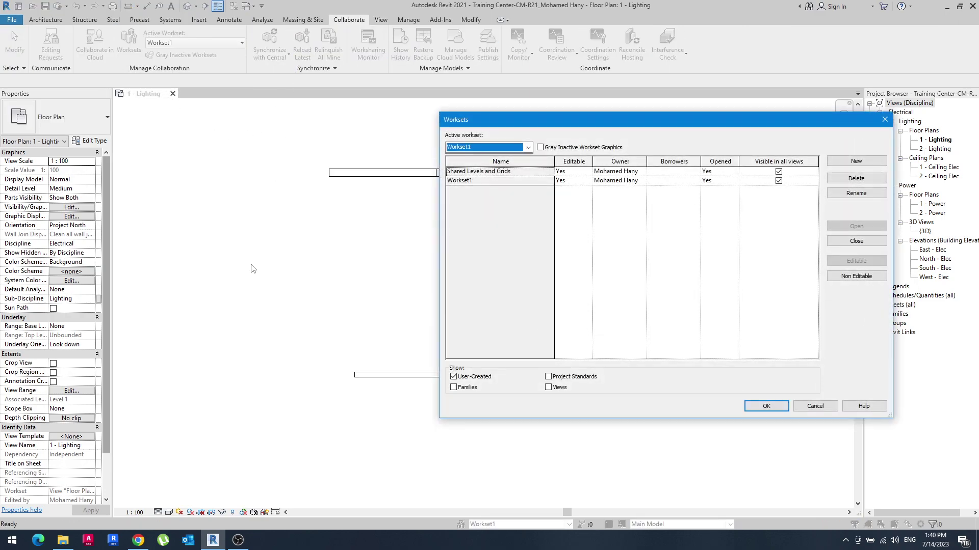
pyautogui.moveTo(472, 123); pyautogui.dragTo(364, 149)
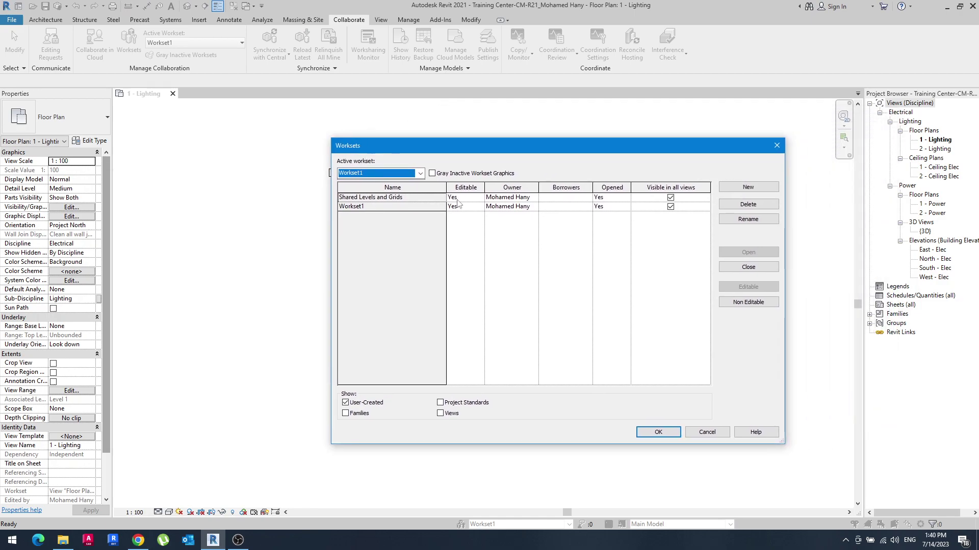
# Inspect and compare the Shared Levels and Grids and Workset1 rows
pyautogui.click(424, 197)
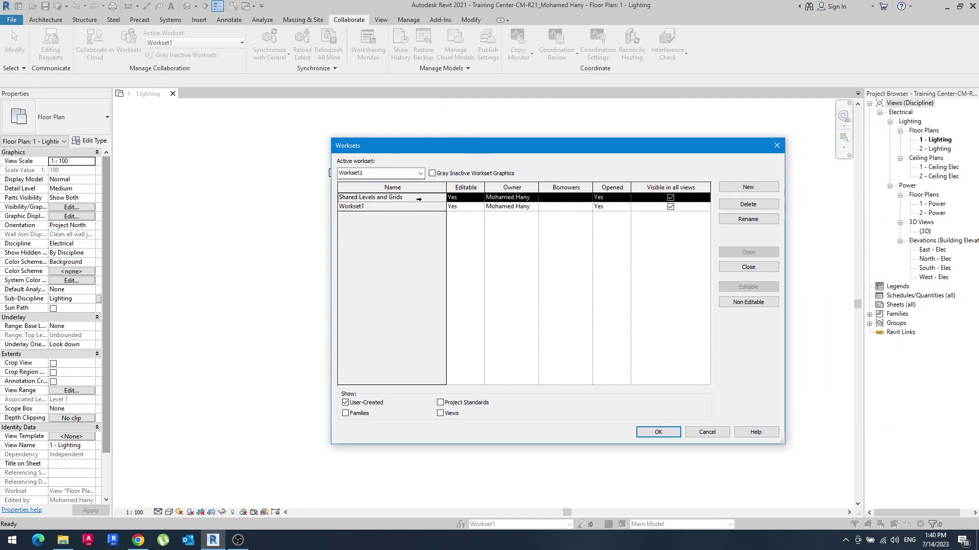
pyautogui.click(359, 197)
pyautogui.click(359, 206)
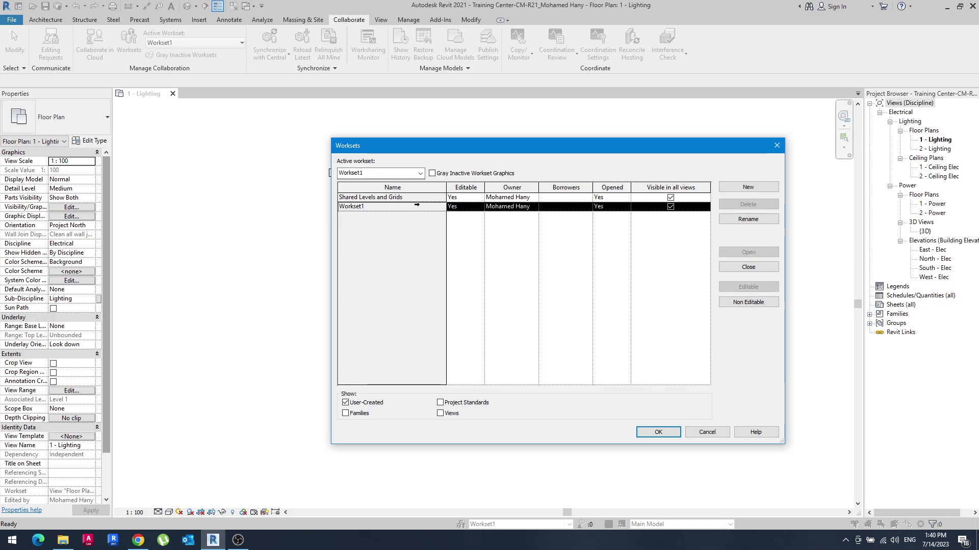
pyautogui.click(412, 198)
pyautogui.click(413, 197)
pyautogui.click(413, 206)
pyautogui.click(411, 197)
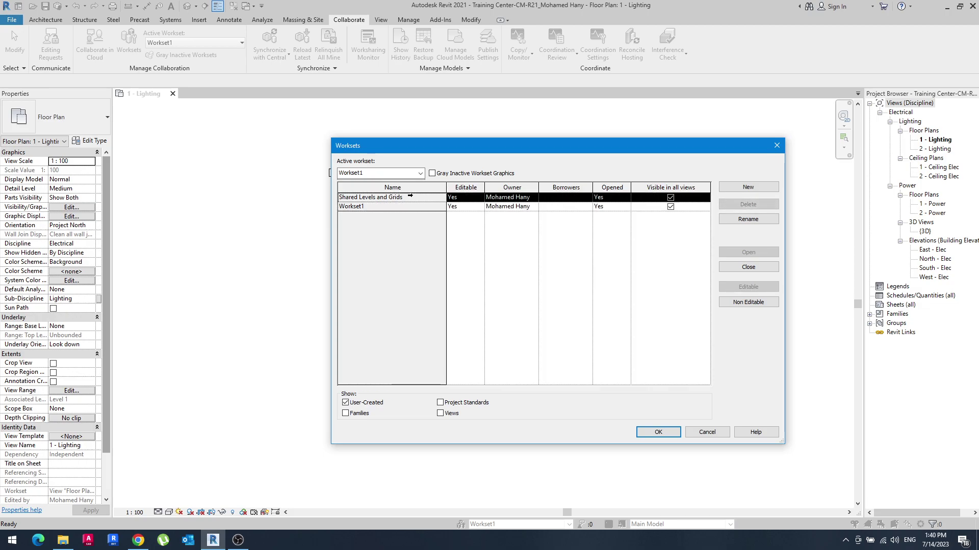
pyautogui.click(409, 198)
# Create worksets named Power and Fire Alarm, close the dialog, and accept Fire Alarm as active
pyautogui.click(748, 187)
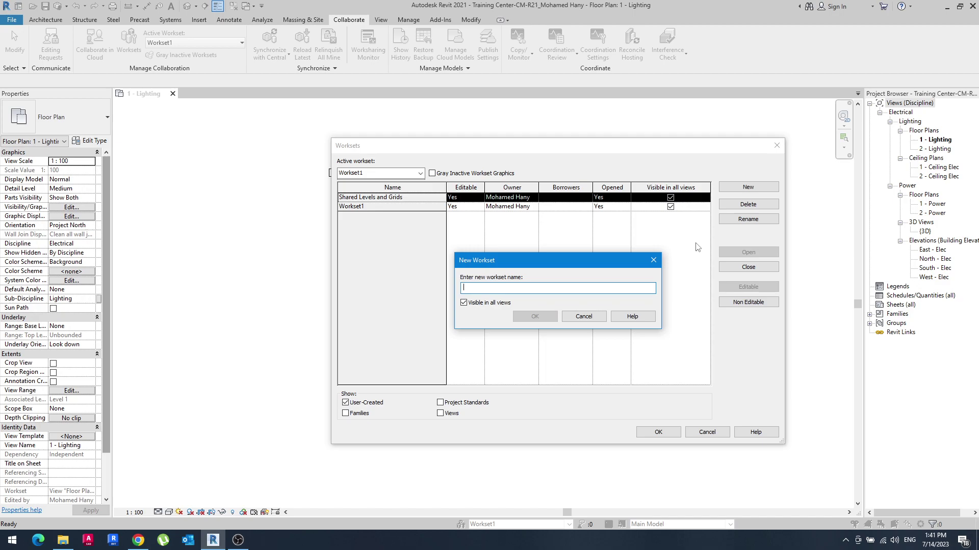
pyautogui.write('Power')
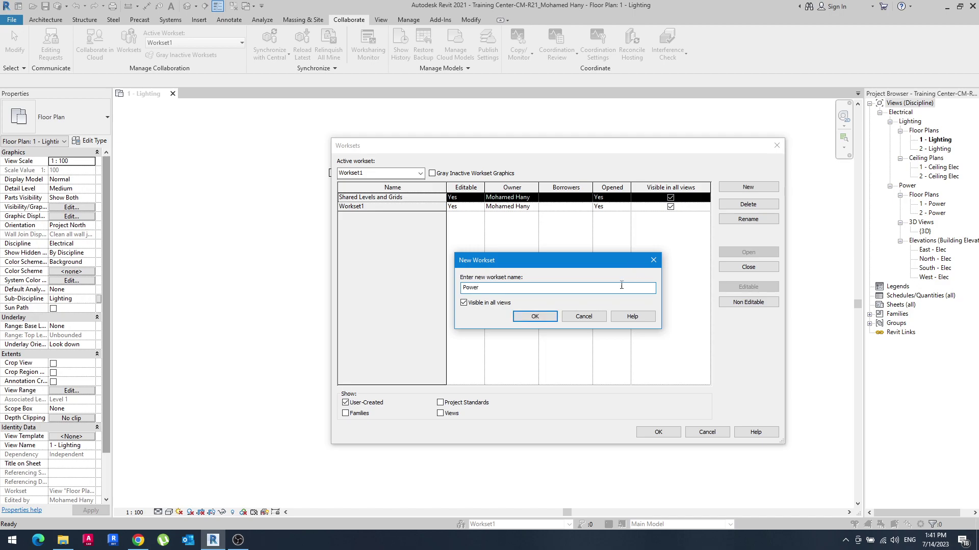
pyautogui.click(534, 316)
pyautogui.click(732, 189)
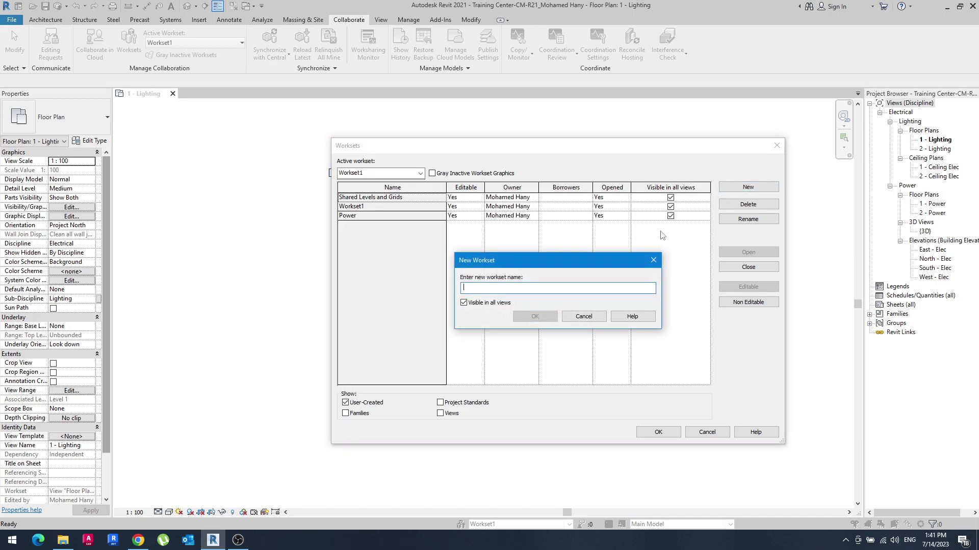
pyautogui.write('Fire Alarm')
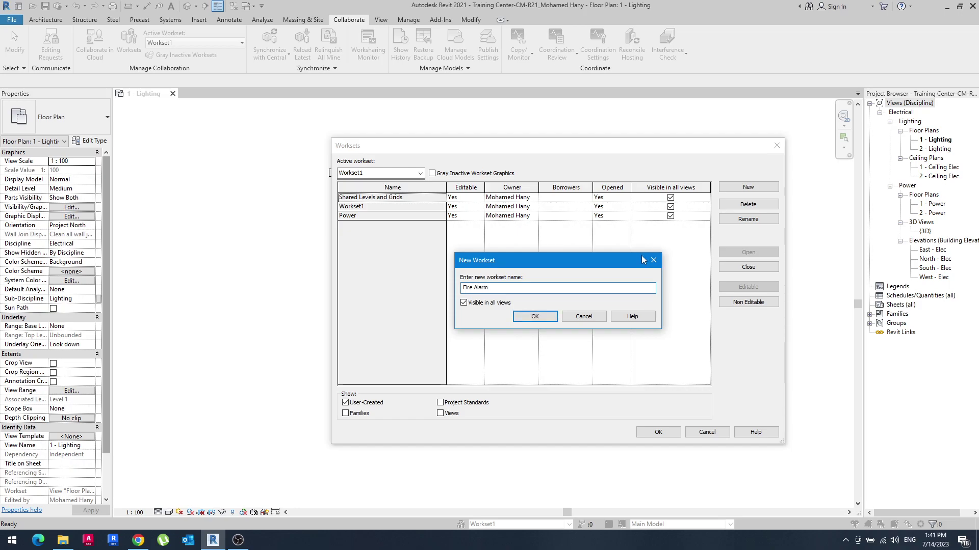
pyautogui.click(534, 316)
pyautogui.click(645, 434)
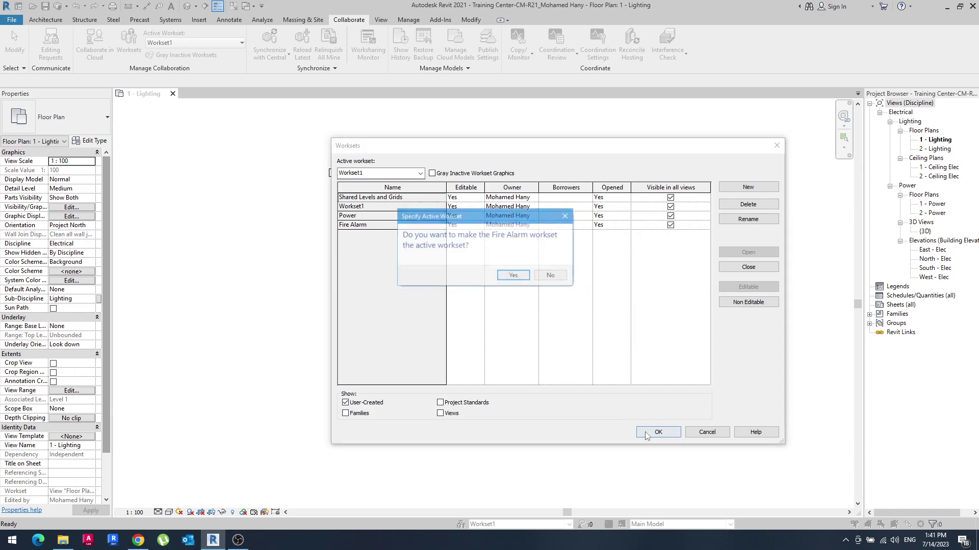
pyautogui.click(513, 276)
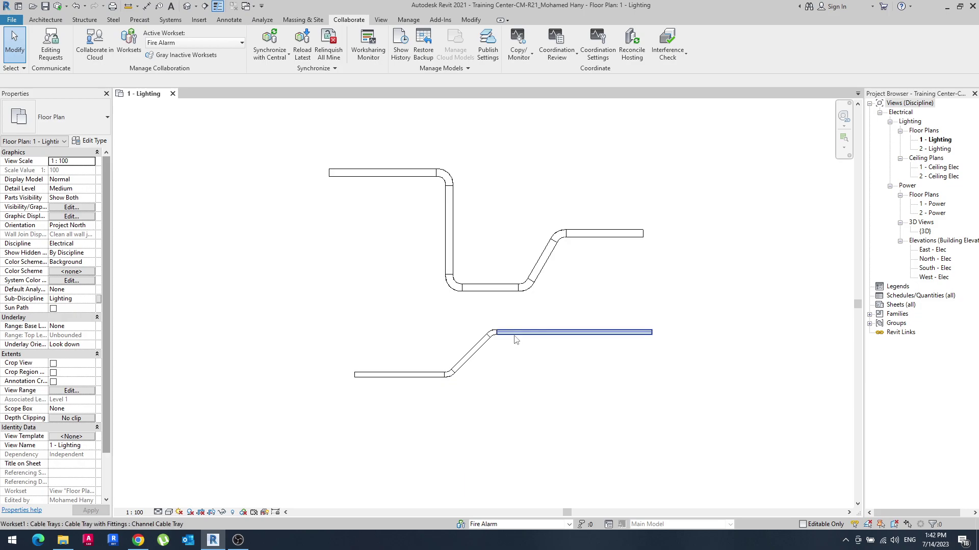
# Check a lower tray piece's workset, then window-select the lower run and set Workset to Fire Alarm
pyautogui.click(535, 332)
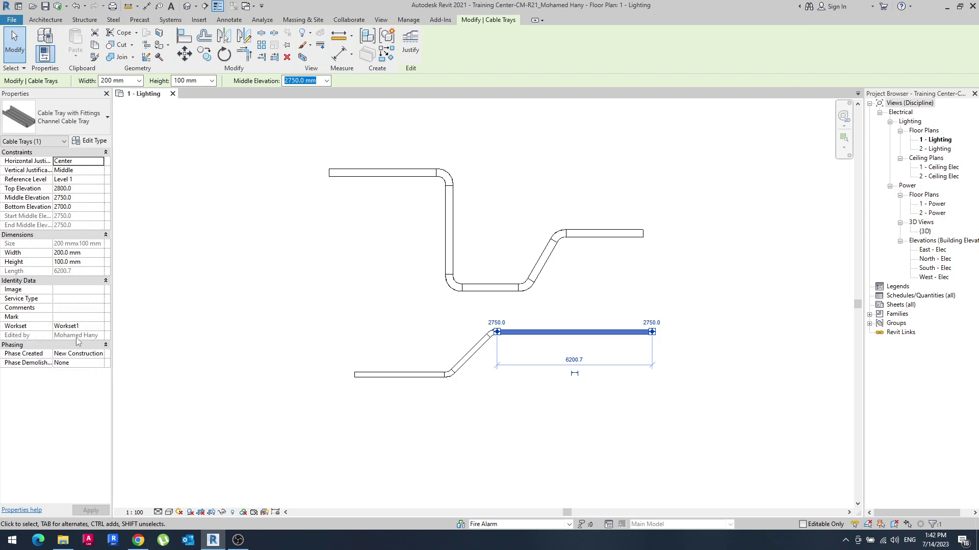
pyautogui.click(257, 329)
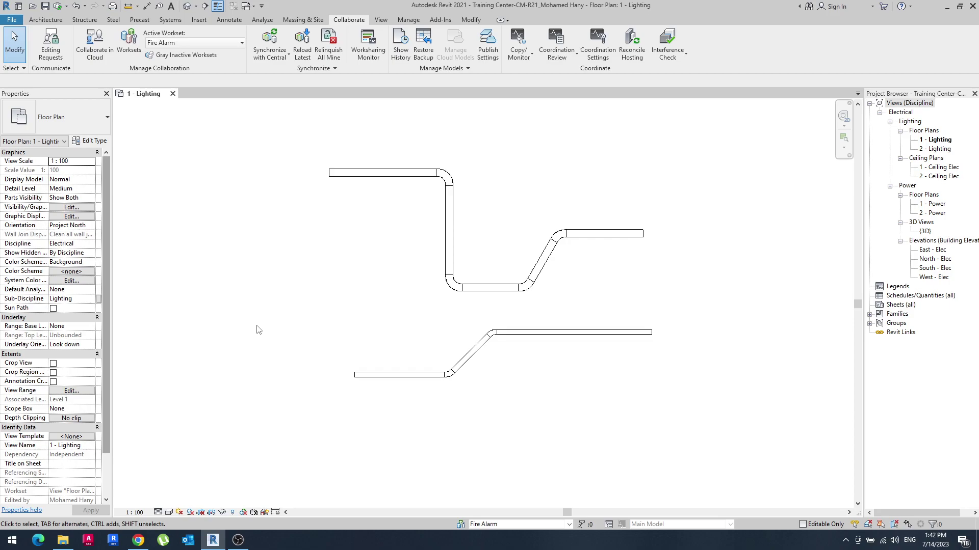
pyautogui.moveTo(537, 315); pyautogui.dragTo(420, 380)
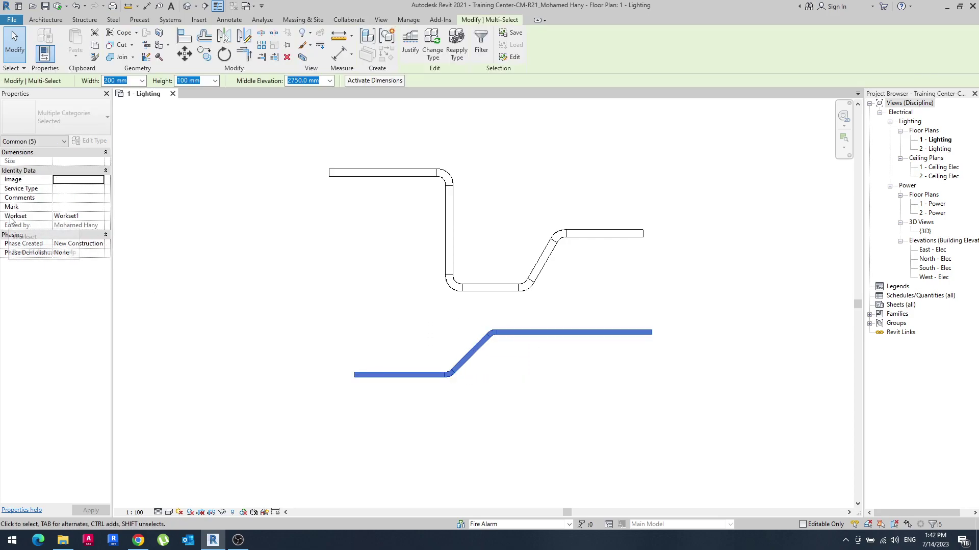
pyautogui.click(76, 217)
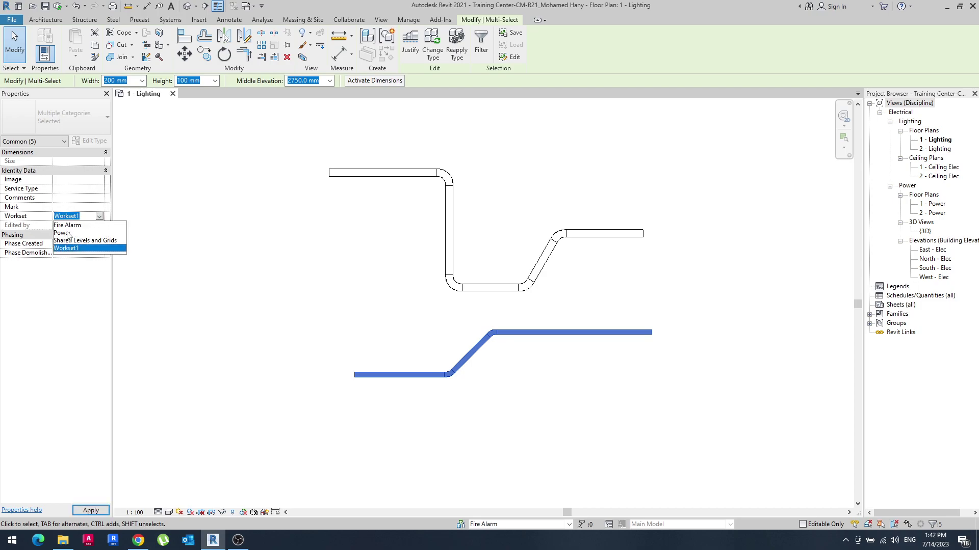
pyautogui.click(66, 225)
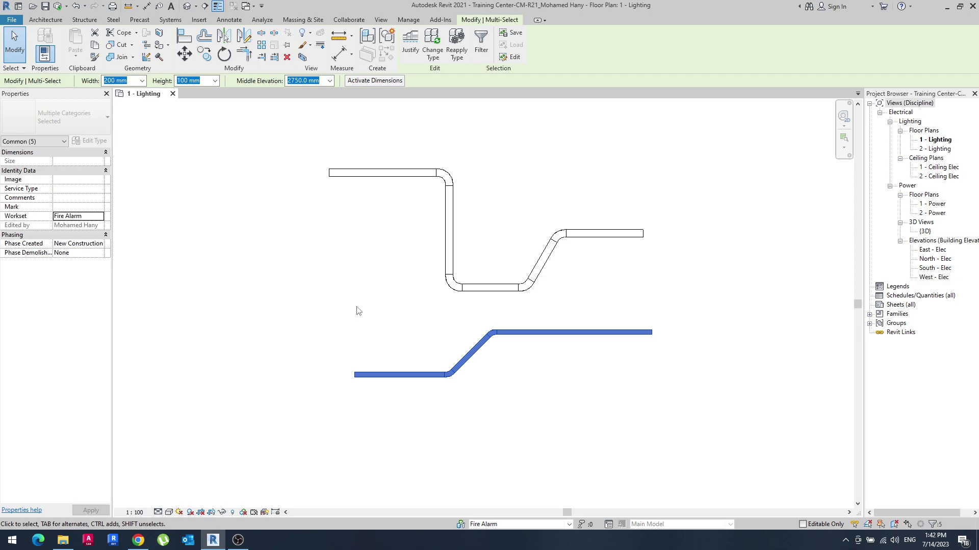
pyautogui.press('Escape')
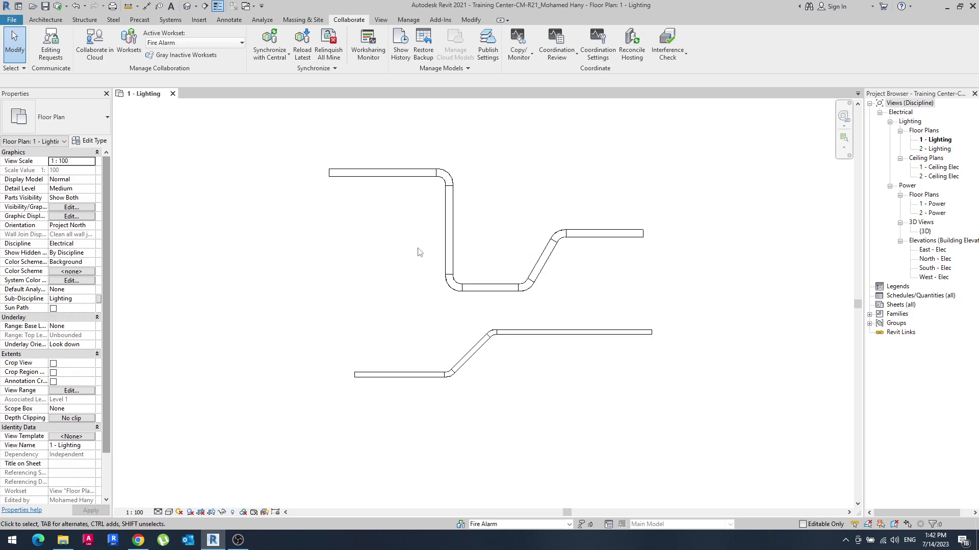
# Check an upper tray piece's workset, then window-select the upper run and change Workset1 to Power
pyautogui.click(393, 173)
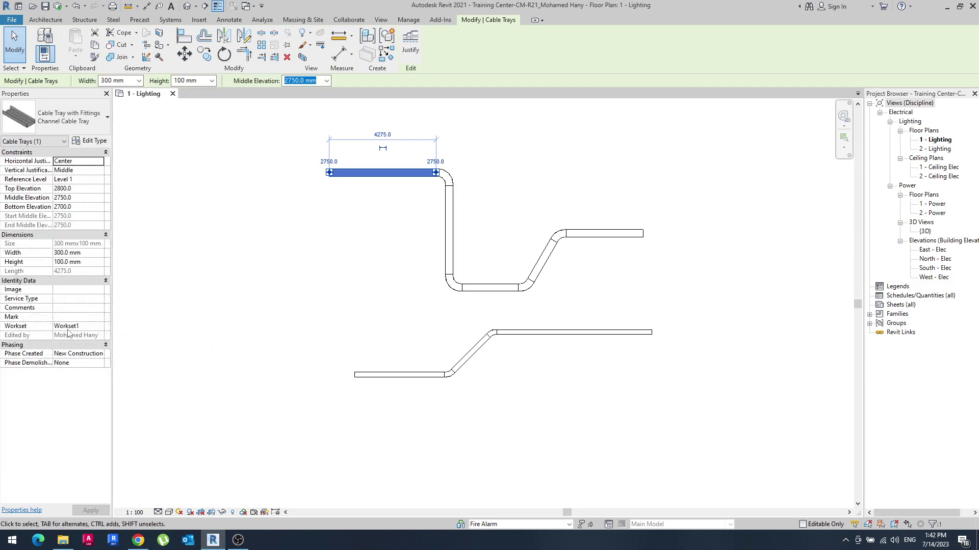
pyautogui.click(275, 327)
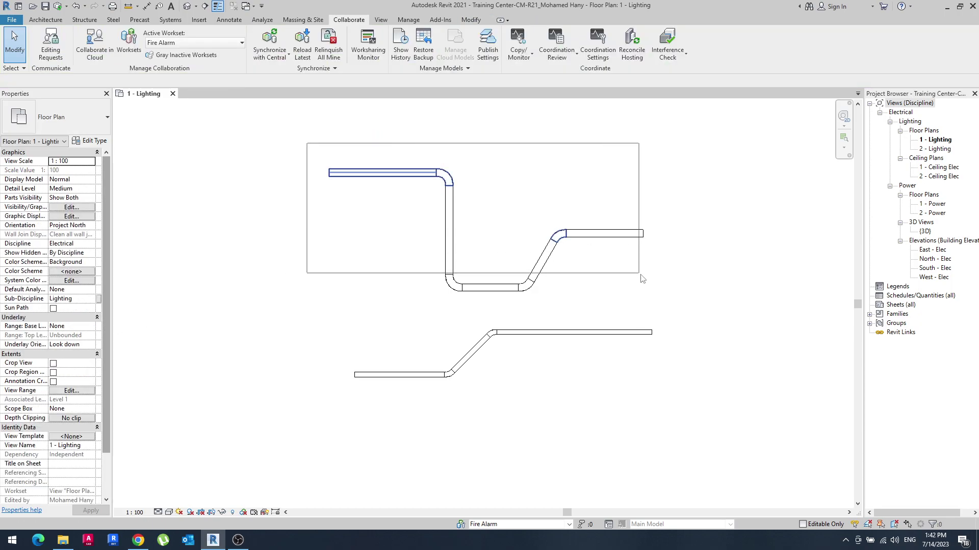
pyautogui.moveTo(307, 147); pyautogui.dragTo(696, 307)
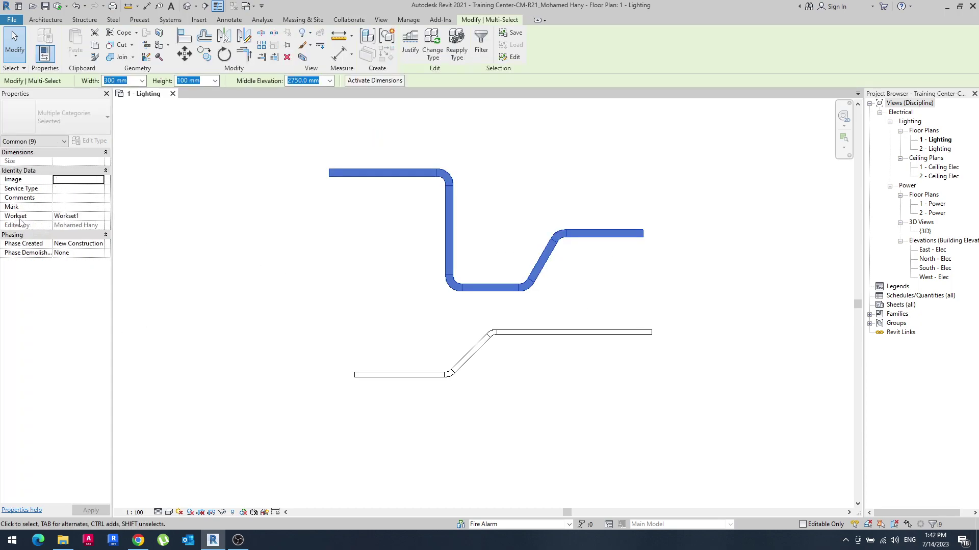
pyautogui.click(100, 218)
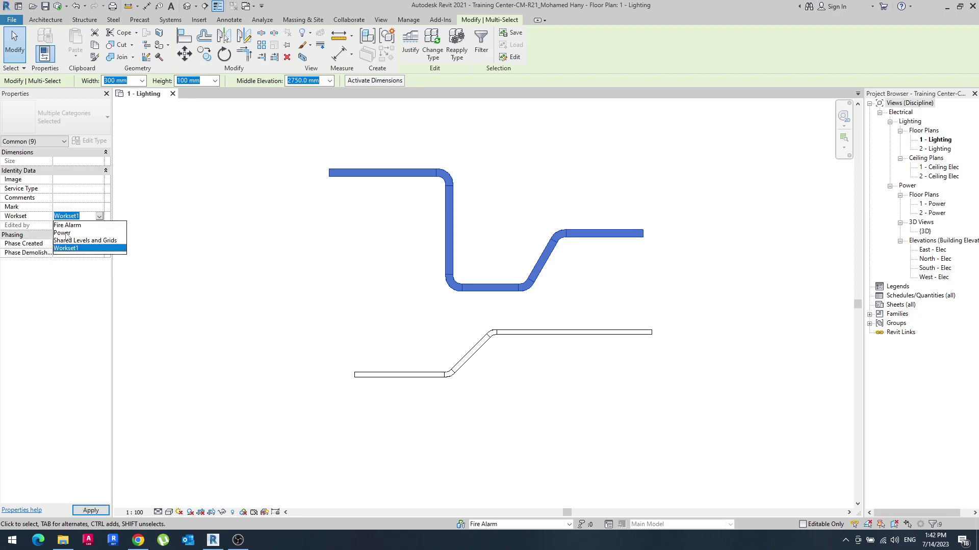
pyautogui.click(70, 234)
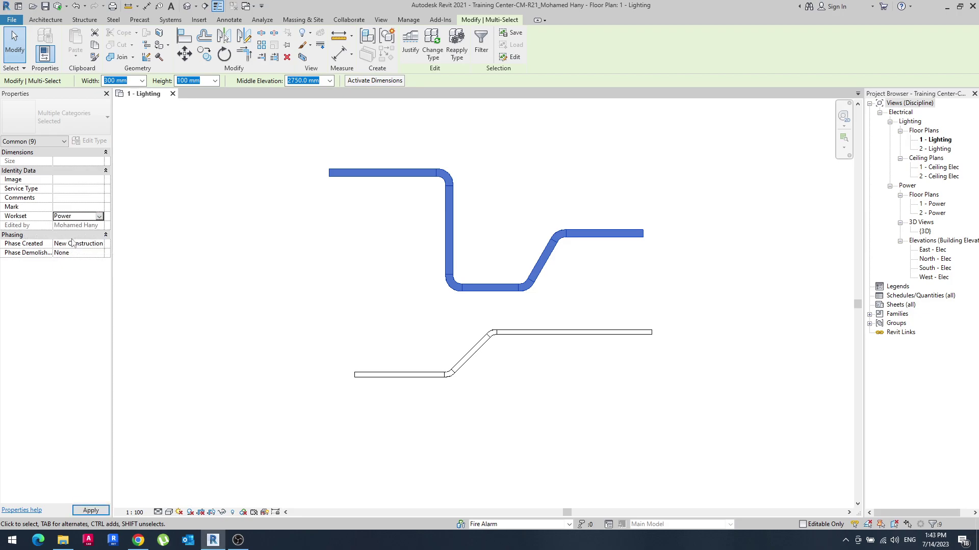
pyautogui.click(360, 339)
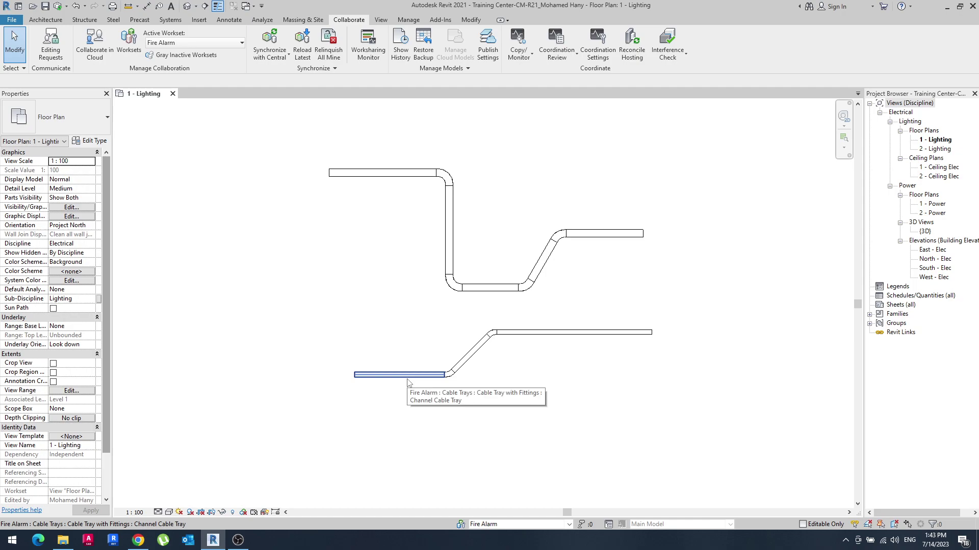
# Open Visibility/Graphics Overrides for the plan and turn off Cable Tray Fittings
pyautogui.click(379, 20)
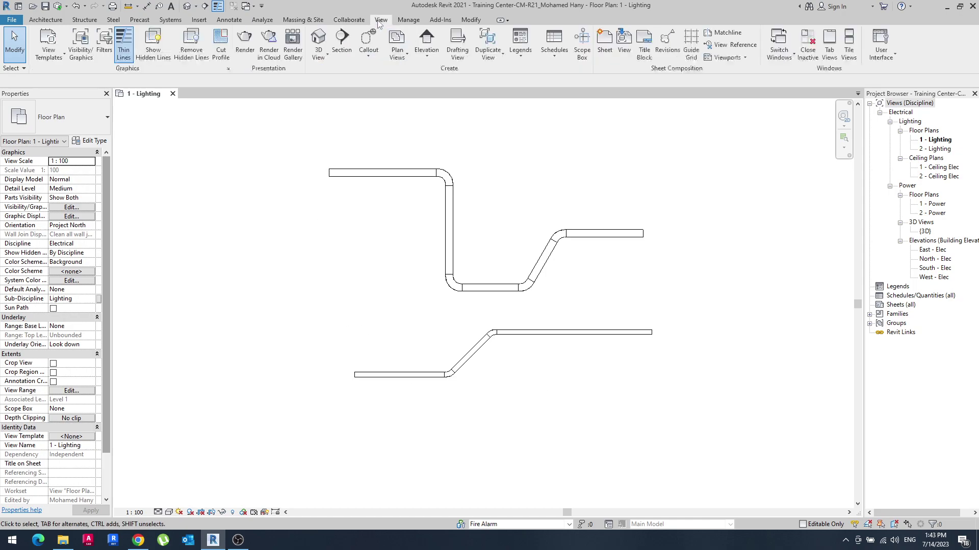
pyautogui.click(88, 54)
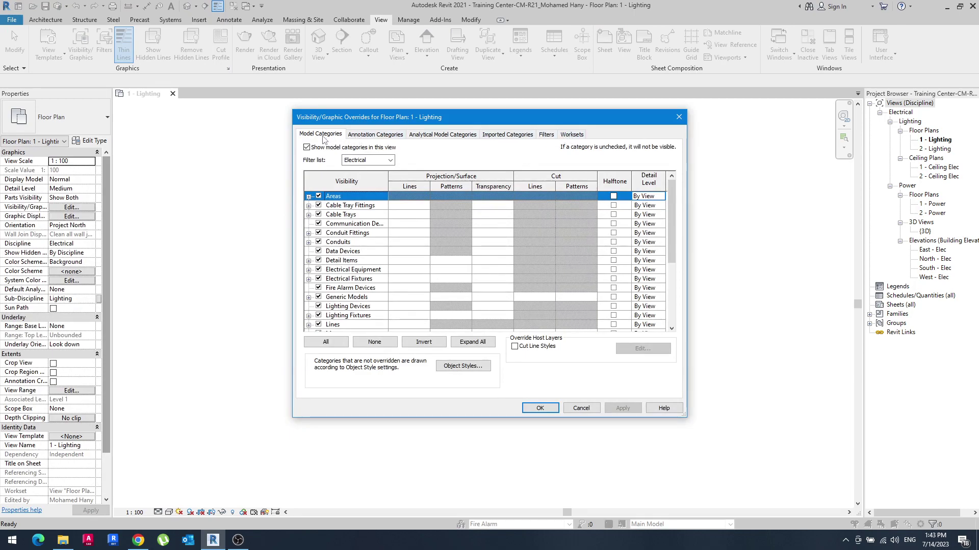
pyautogui.click(318, 205)
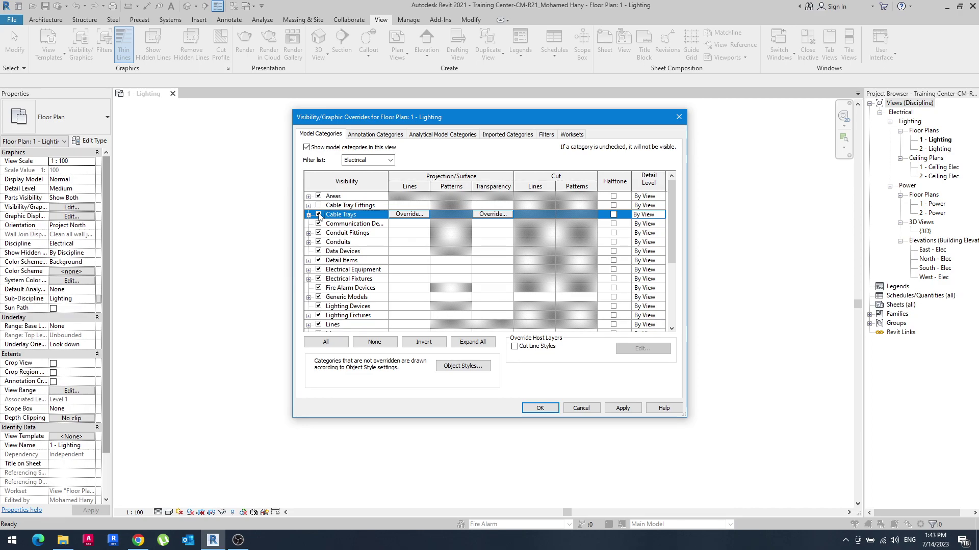
# Set the Fire Alarm workset to Hide in this view, apply it, then undo to restore the run
pyautogui.click(569, 135)
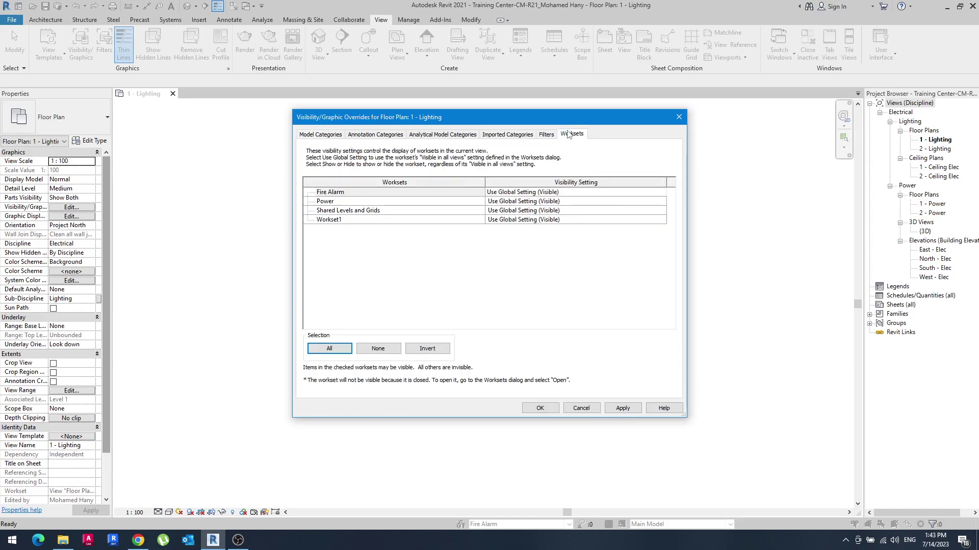
pyautogui.click(359, 194)
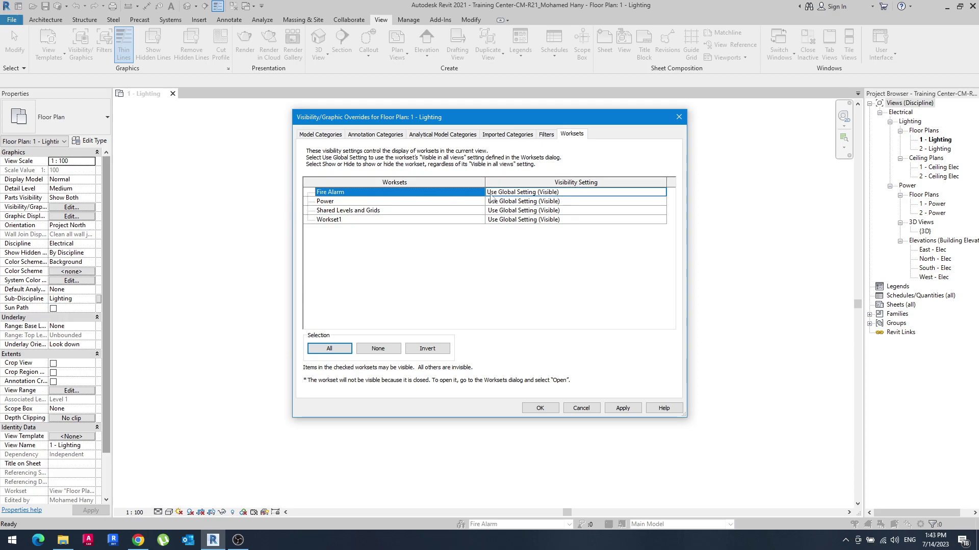
pyautogui.click(509, 193)
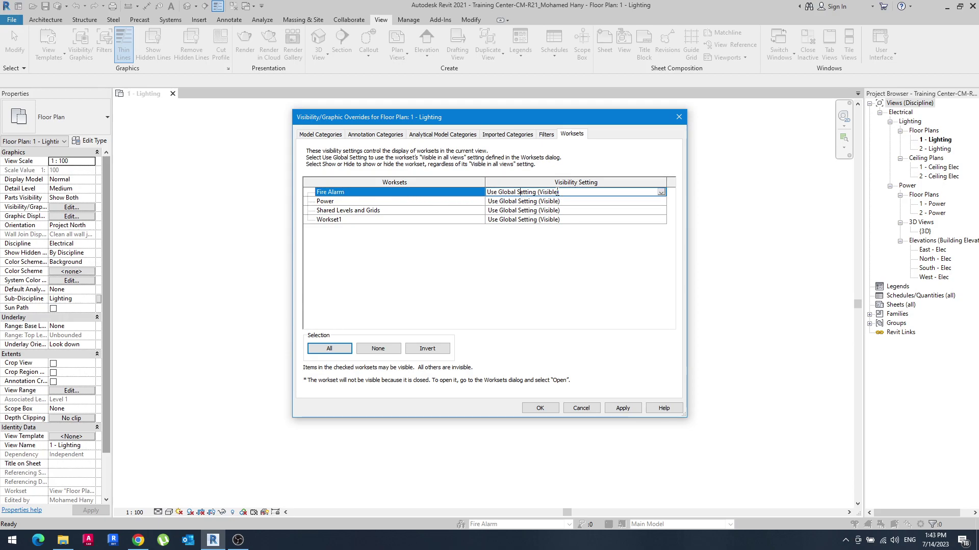
pyautogui.click(661, 192)
pyautogui.click(492, 208)
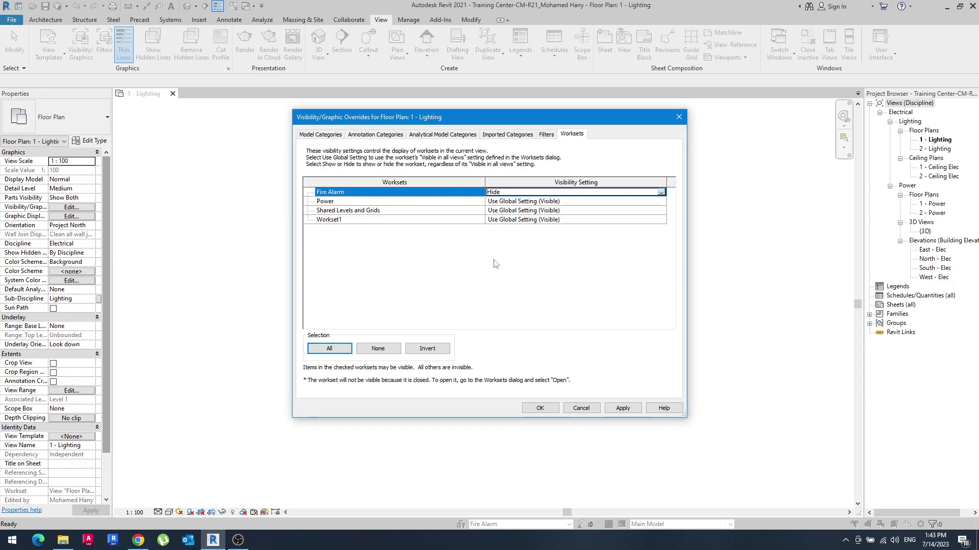
pyautogui.click(536, 408)
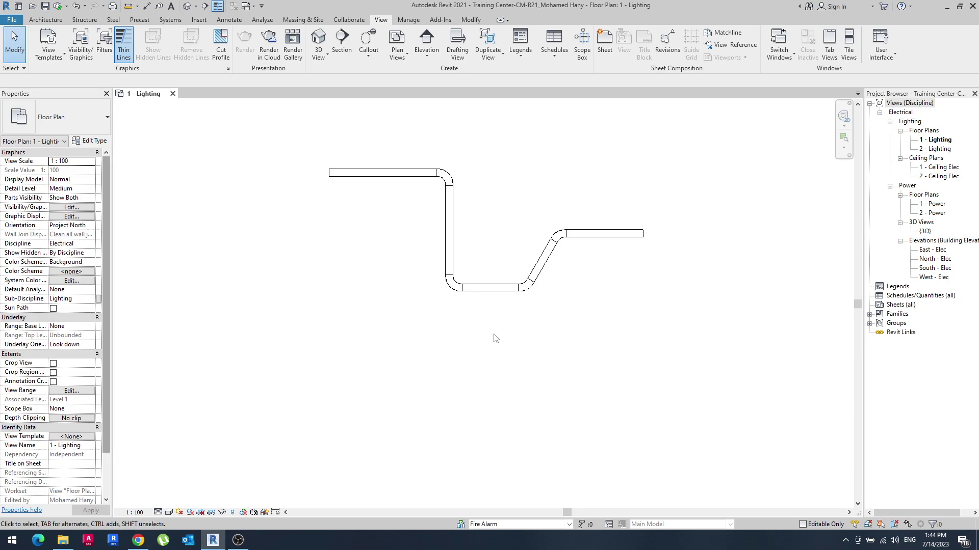
pyautogui.hotkey('ctrl', 'z')
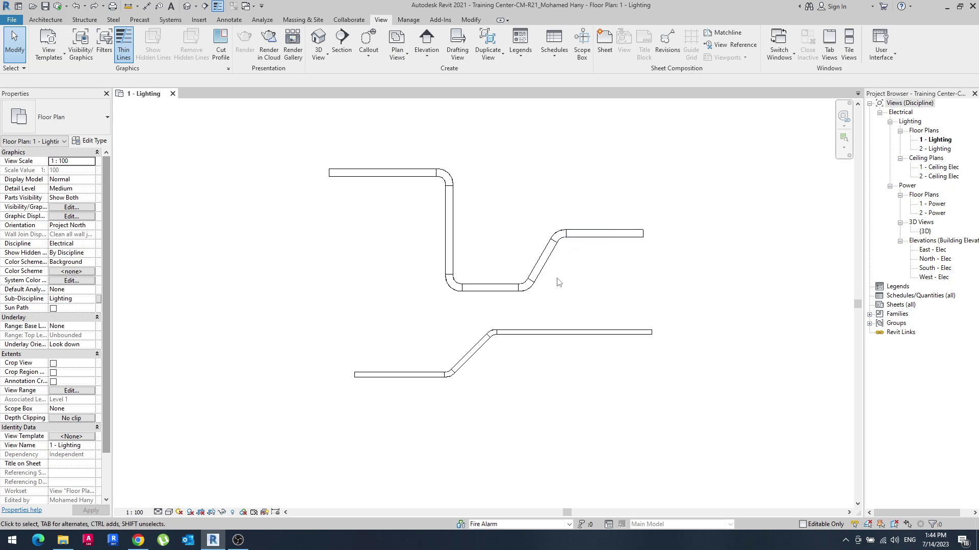
# Set the Power workset to Hide in the 1 - Lighting plan's visibility overrides, then reopen them
pyautogui.press('v')
pyautogui.press('g')
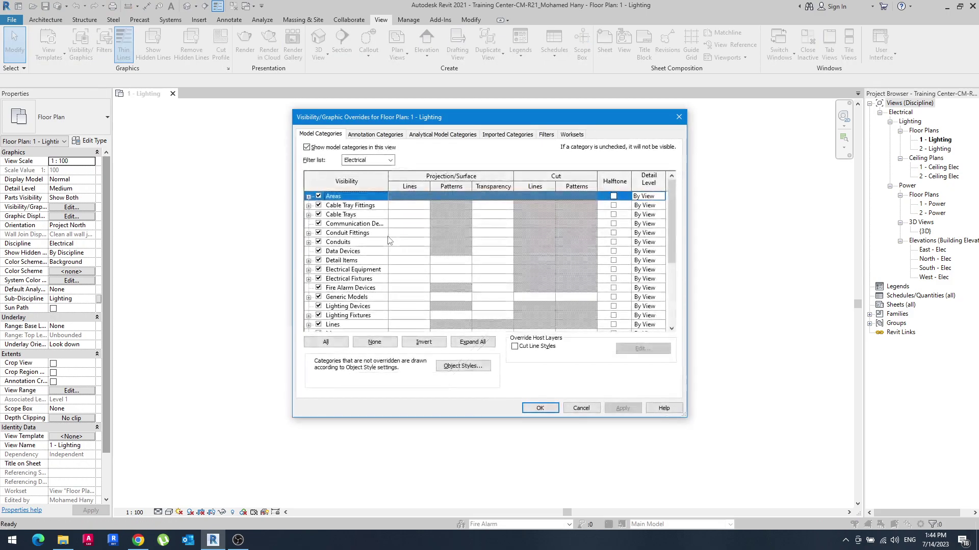
pyautogui.click(571, 134)
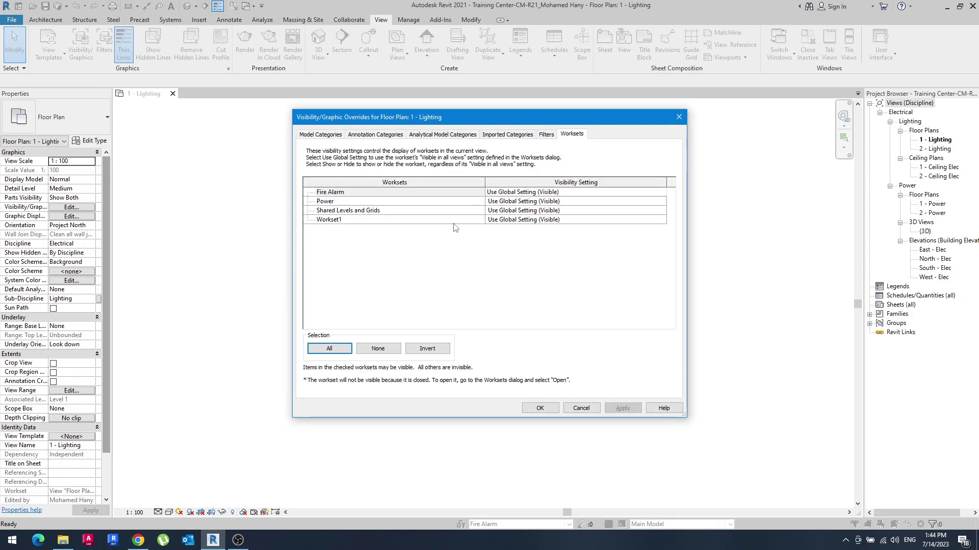
pyautogui.click(383, 202)
pyautogui.click(534, 202)
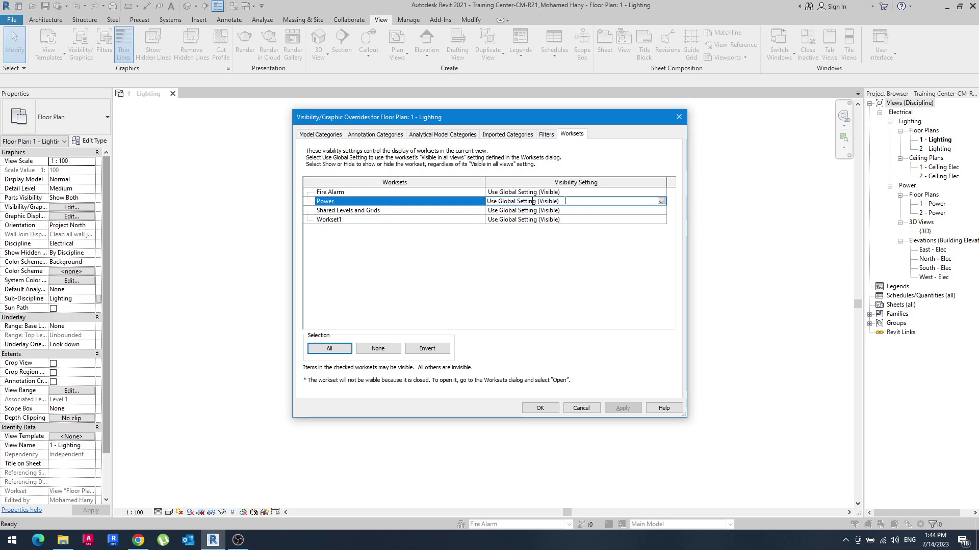
pyautogui.click(660, 202)
pyautogui.click(497, 218)
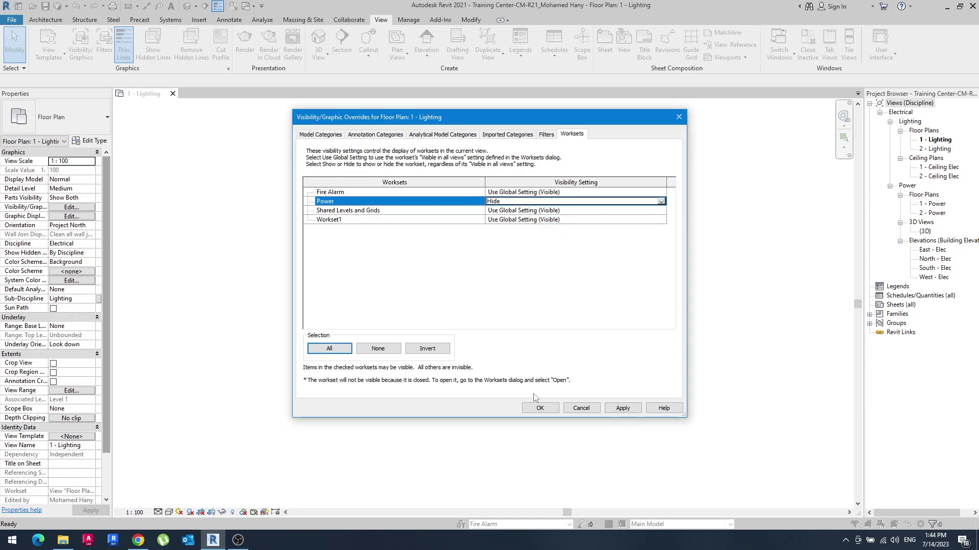
pyautogui.click(539, 408)
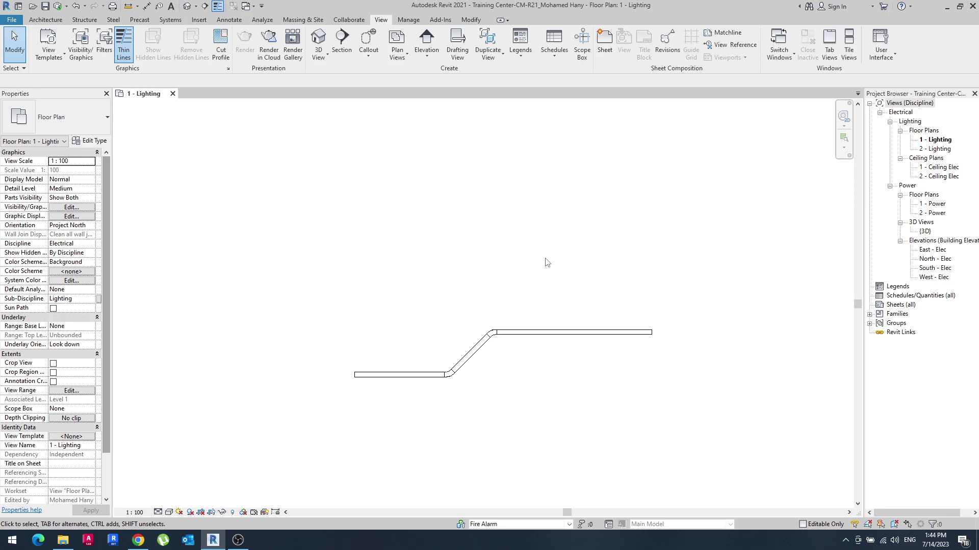
pyautogui.click(73, 46)
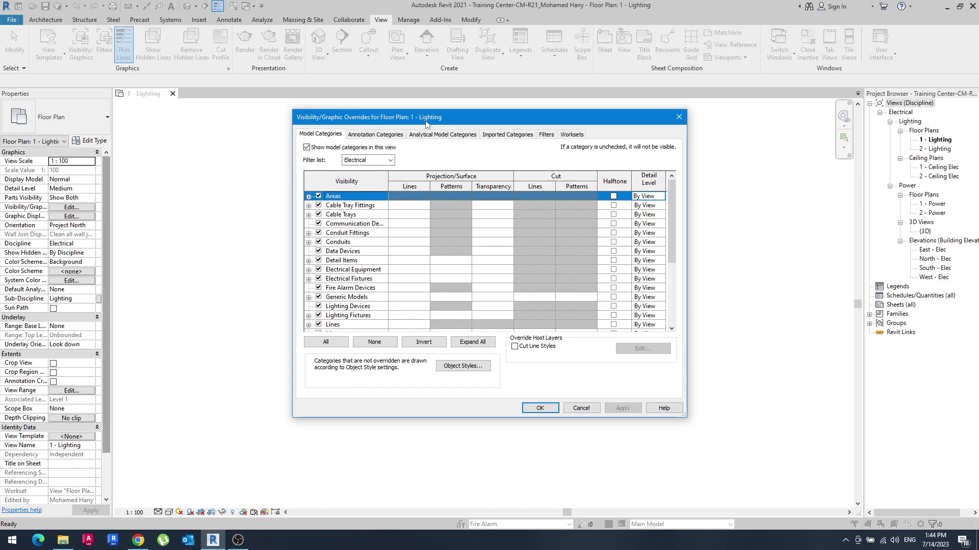
# Recheck the Worksets visibility tab to confirm Power is still set to Hide
pyautogui.click(540, 408)
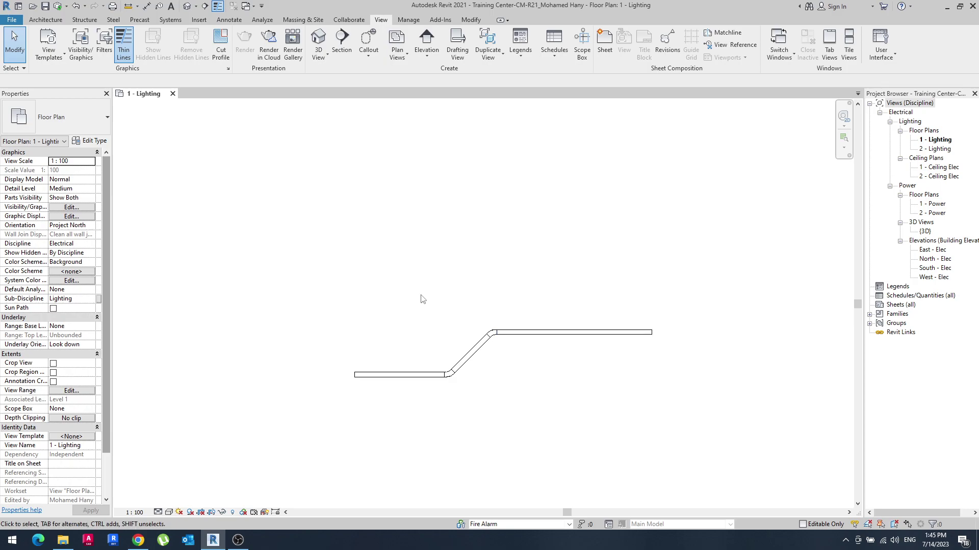
pyautogui.press('v')
pyautogui.press('v')
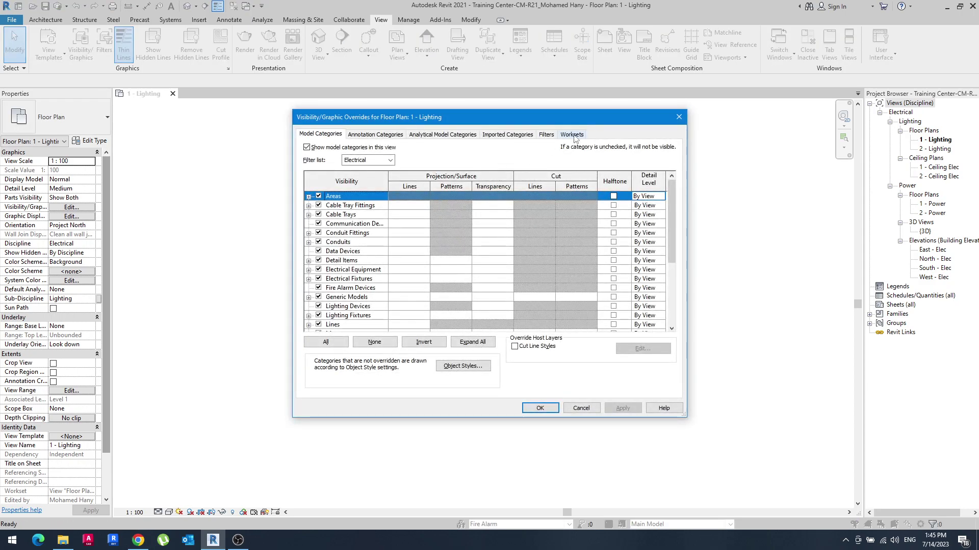
pyautogui.click(546, 135)
pyautogui.click(322, 201)
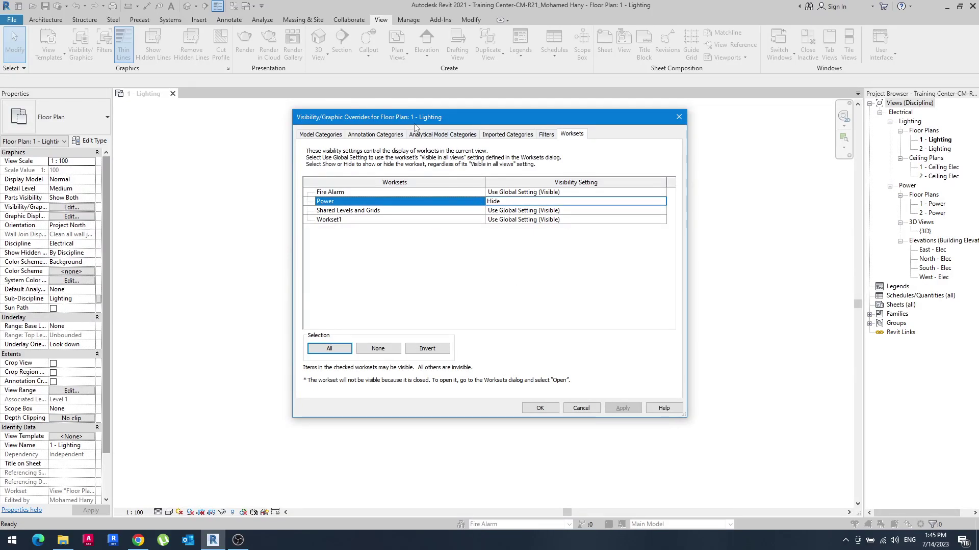
pyautogui.click(540, 410)
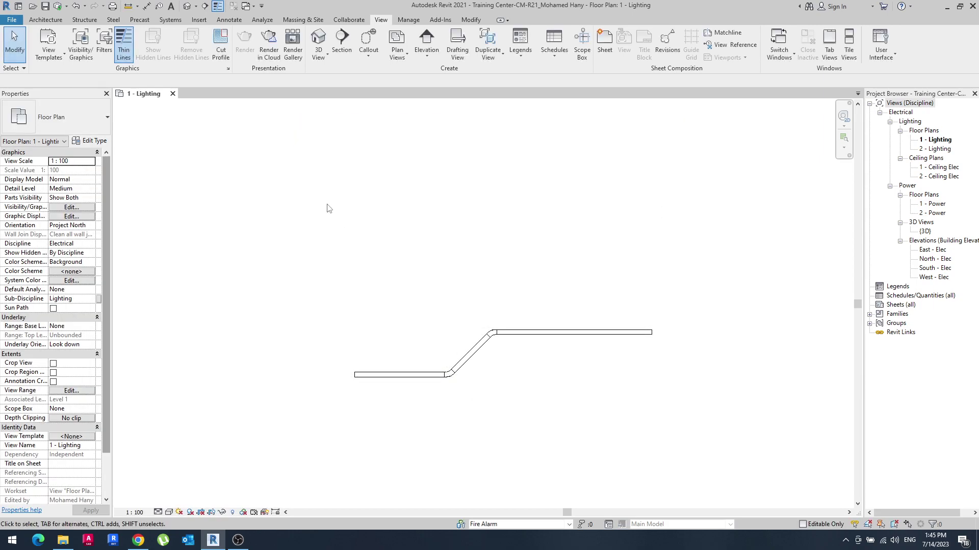
# Open the default 3D view and zoom and pan to frame the cable trays
pyautogui.click(318, 39)
pyautogui.scroll(2, 595, 286)
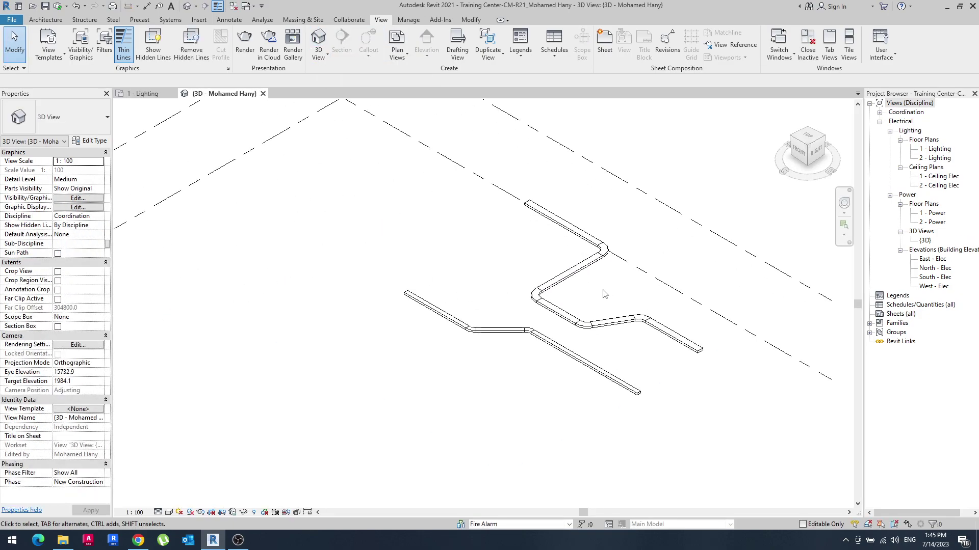
pyautogui.scroll(2, 656, 305)
pyautogui.scroll(2, 493, 274)
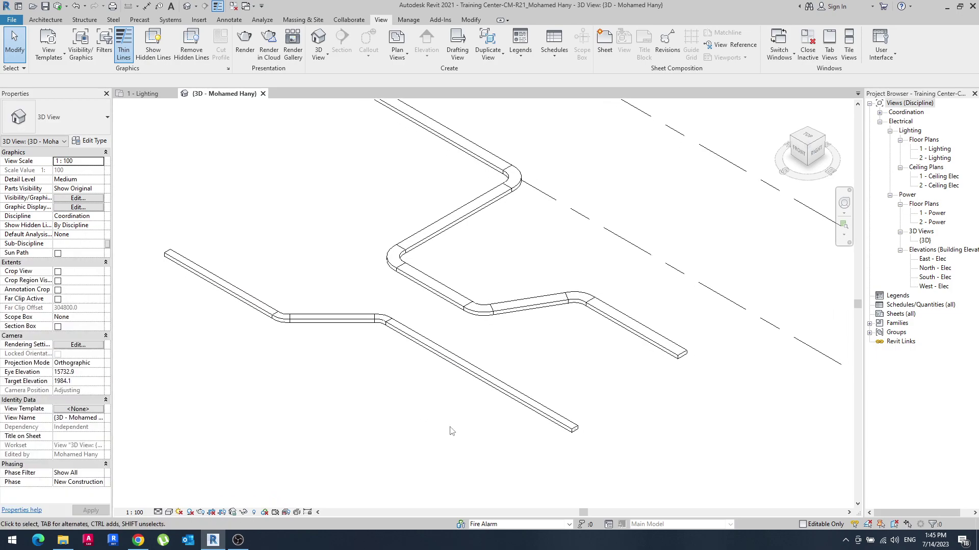
pyautogui.moveTo(436, 404)
pyautogui.mouseDown(button='middle')
pyautogui.moveTo(452, 418)
pyautogui.moveTo(463, 411)
pyautogui.mouseUp(button='middle')
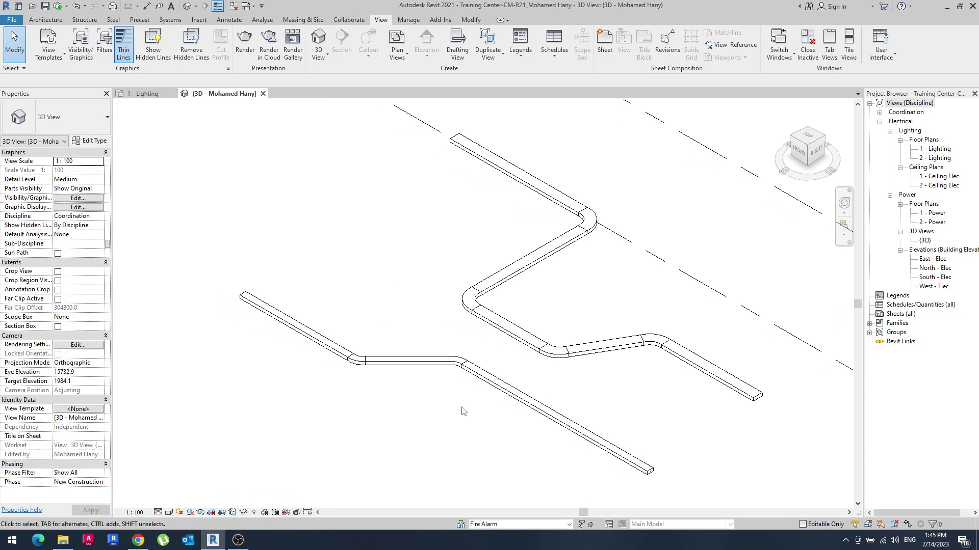
# Hide the Fire Alarm workset in the 3D view's visibility overrides
pyautogui.press('v')
pyautogui.press('v')
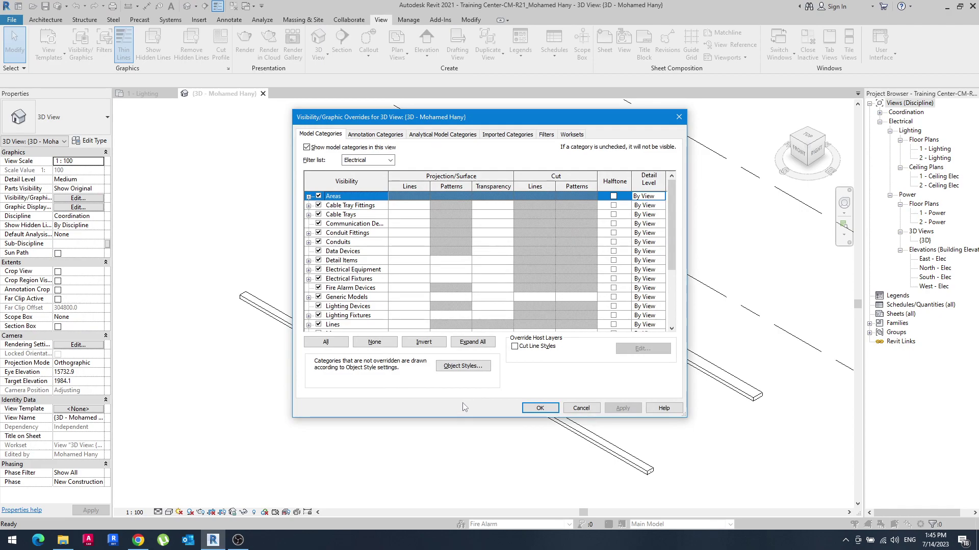
pyautogui.click(568, 134)
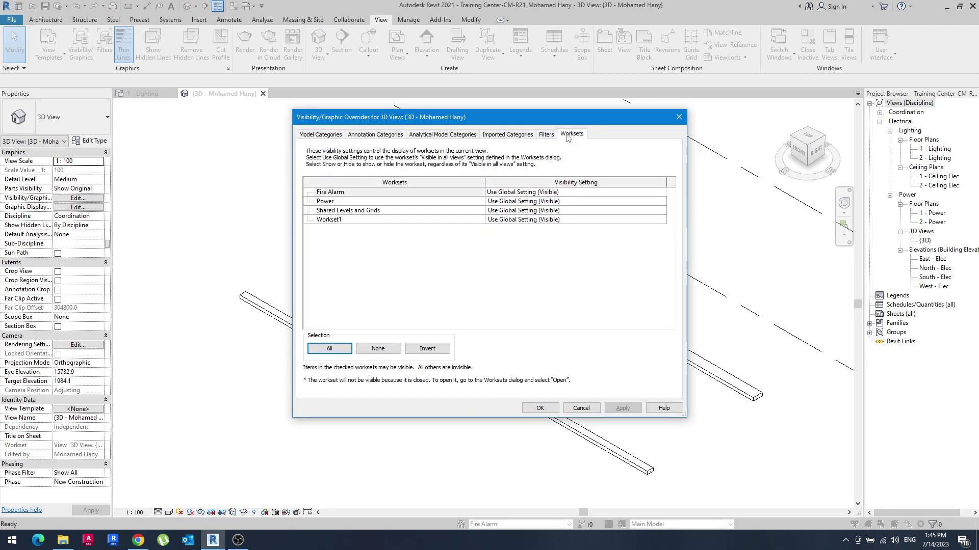
pyautogui.click(538, 196)
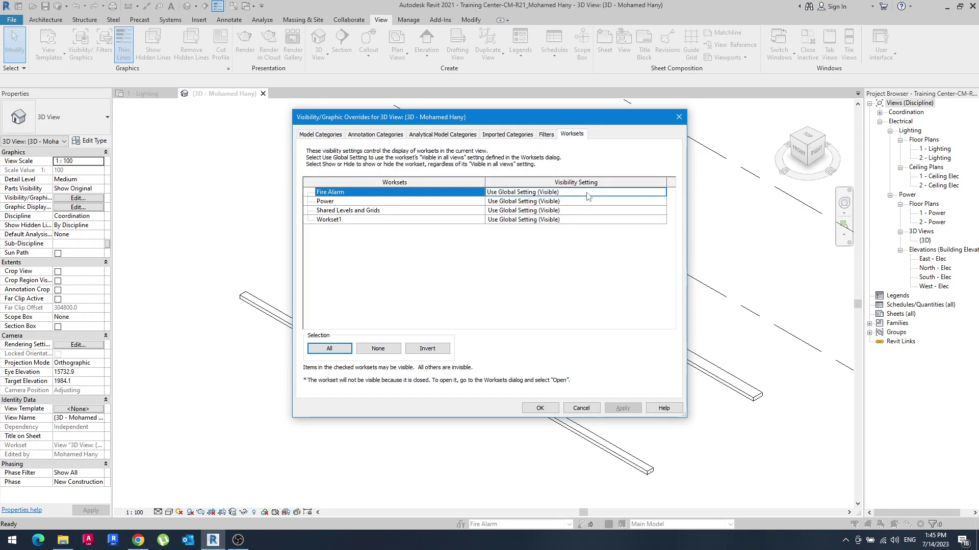
pyautogui.click(588, 196)
pyautogui.click(661, 192)
pyautogui.click(500, 213)
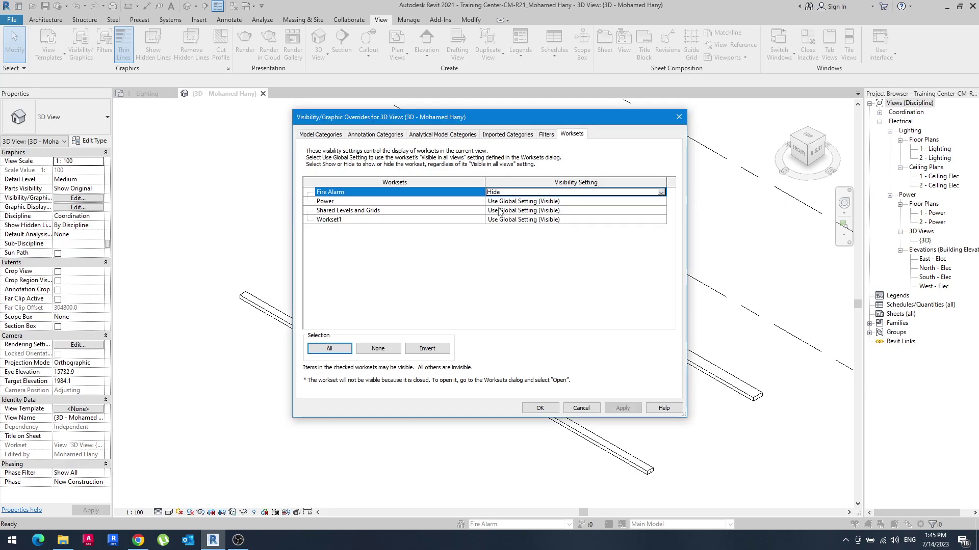
pyautogui.click(540, 409)
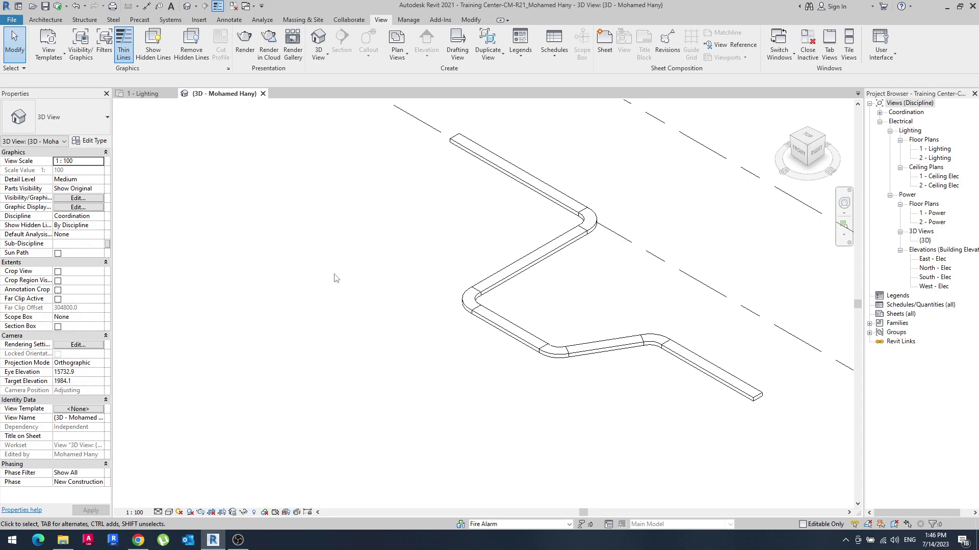
# Open the Worksets dialog from Collaborate and select the Fire Alarm and Shared Levels and Grids rows
pyautogui.click(348, 19)
pyautogui.click(129, 45)
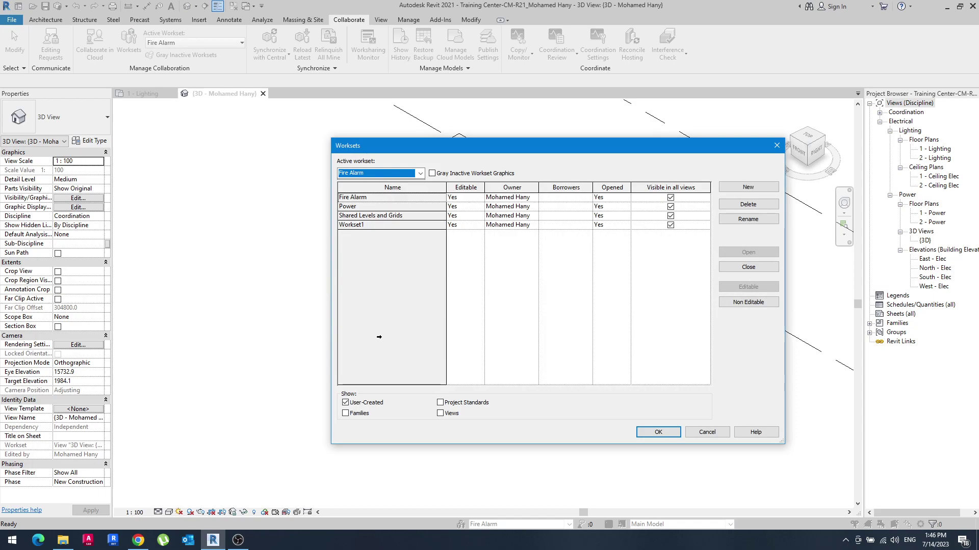
pyautogui.click(353, 207)
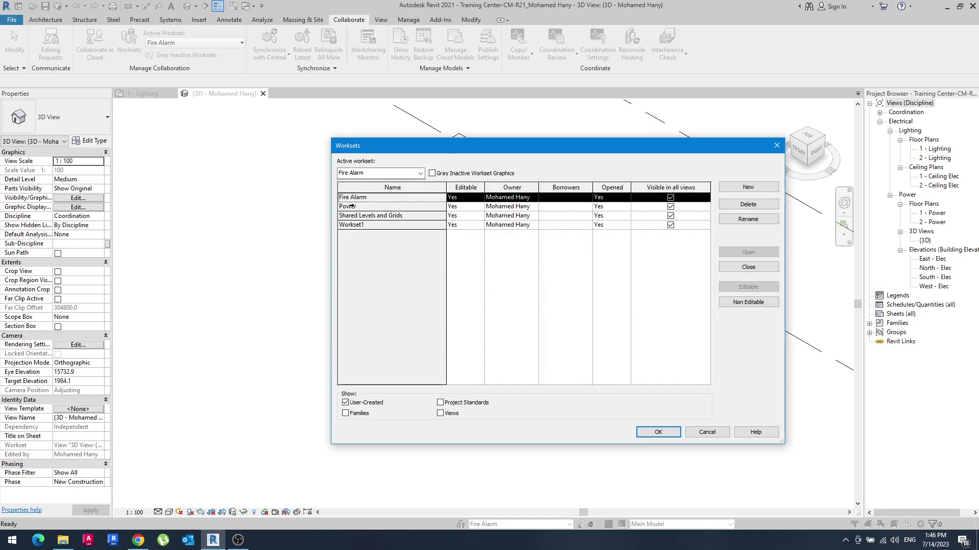
pyautogui.click(357, 215)
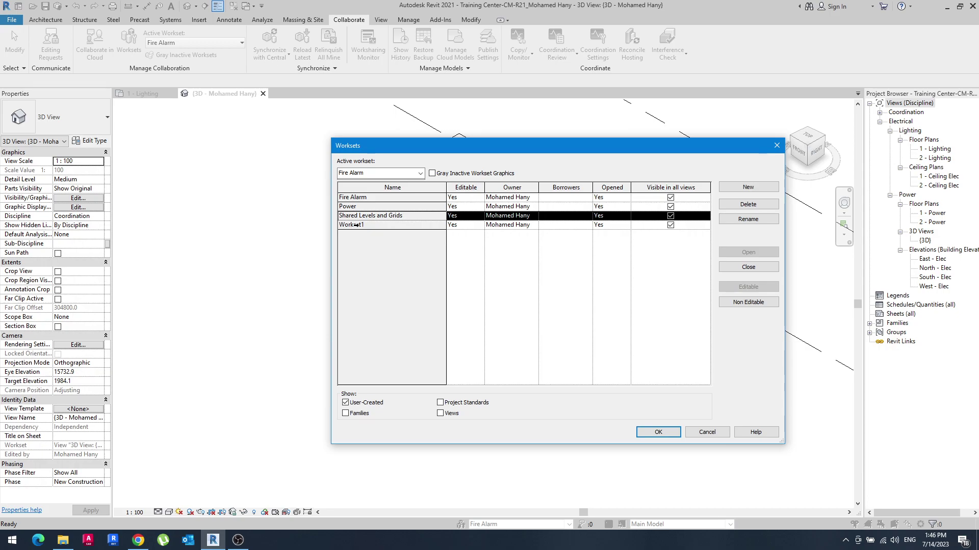
# Move the Worksets dialog aside, then select and clear the Power workset row
pyautogui.moveTo(352, 147); pyautogui.dragTo(280, 162)
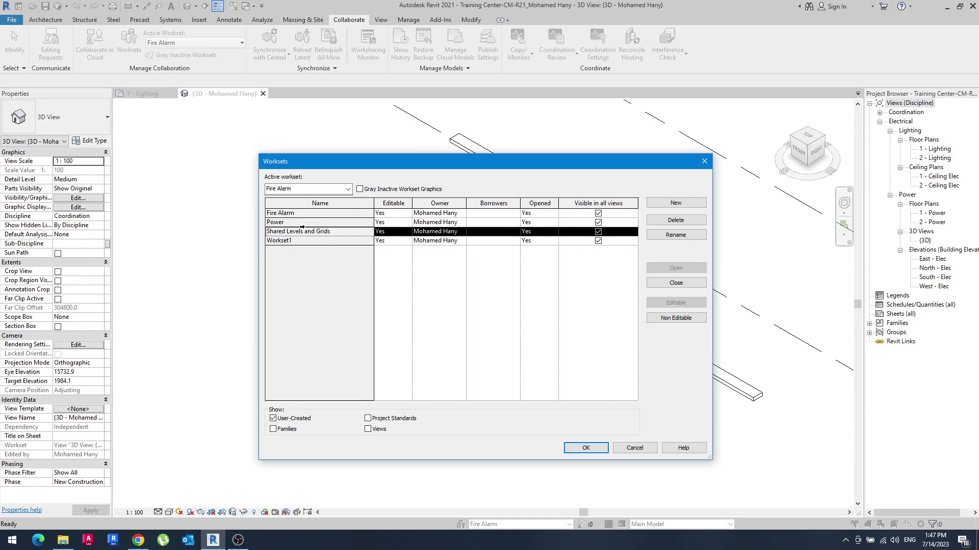
pyautogui.click(400, 222)
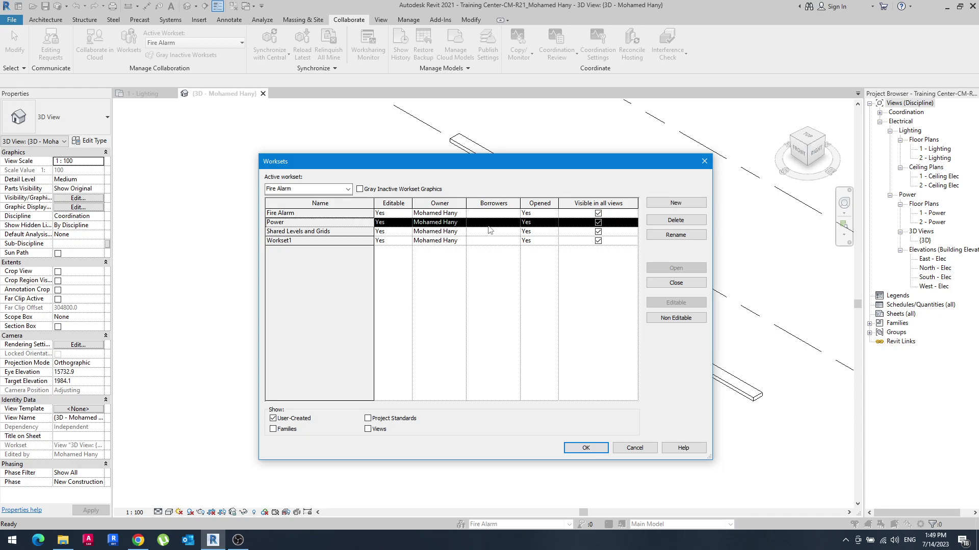
pyautogui.click(438, 203)
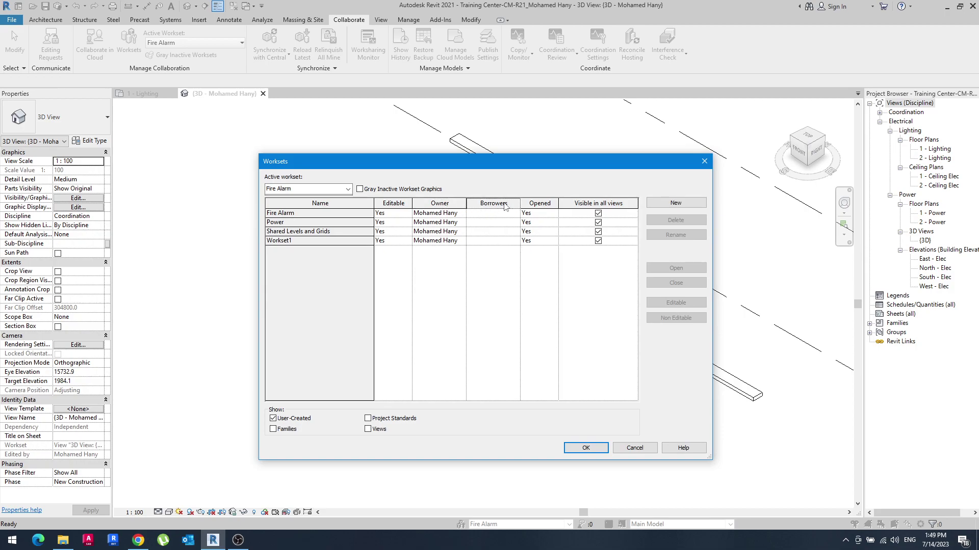
# Close the Worksets dialog and return Power to Use Global Setting (Visible) in 1 - Lighting
pyautogui.click(590, 455)
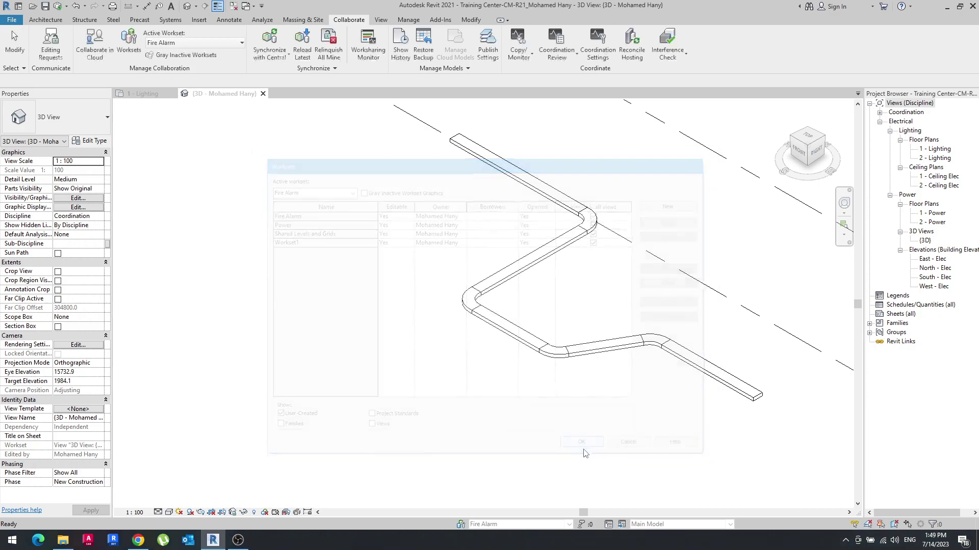
pyautogui.click(144, 94)
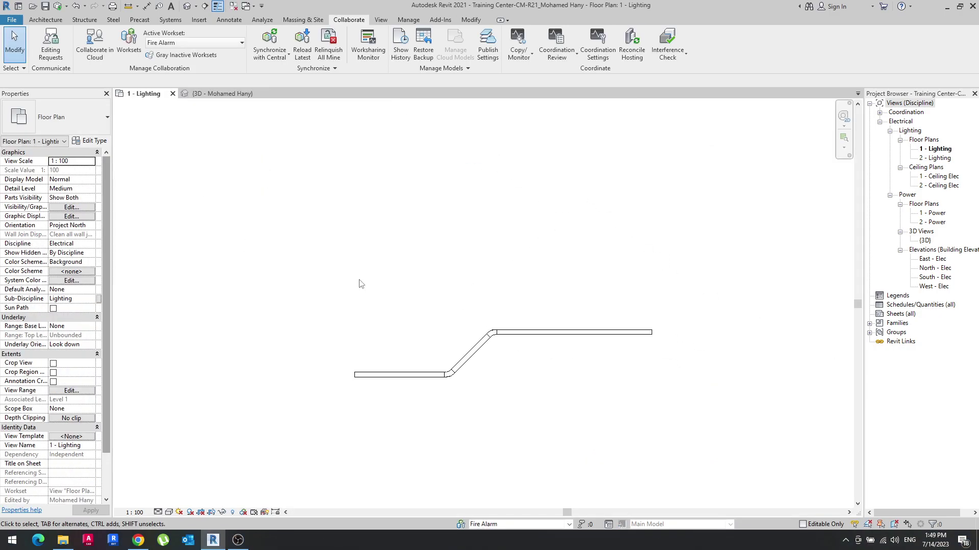
pyautogui.press('v')
pyautogui.press('g')
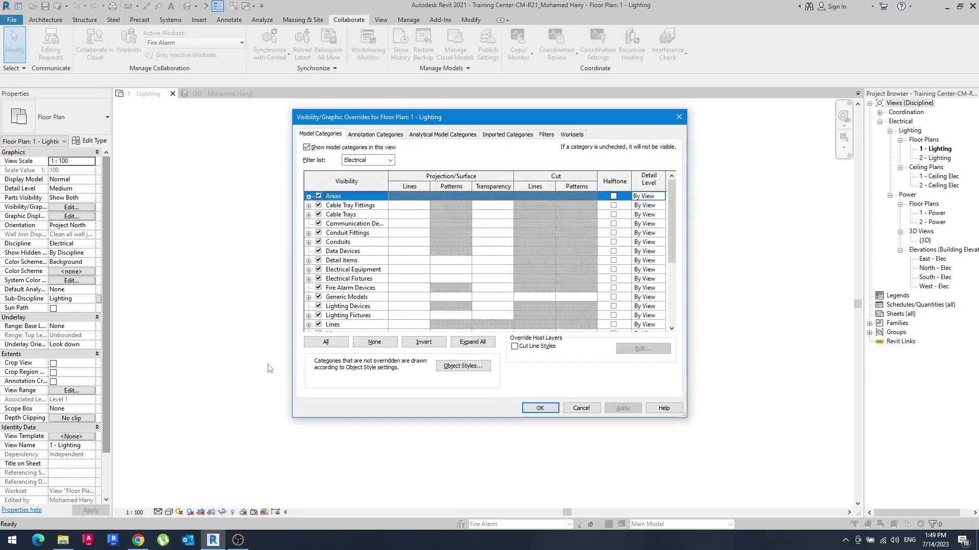
pyautogui.click(571, 134)
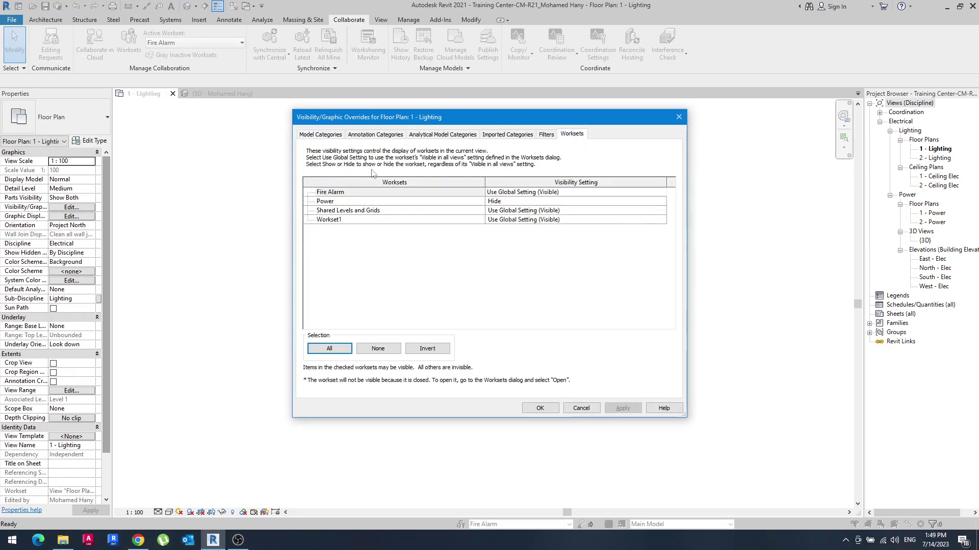
pyautogui.click(512, 201)
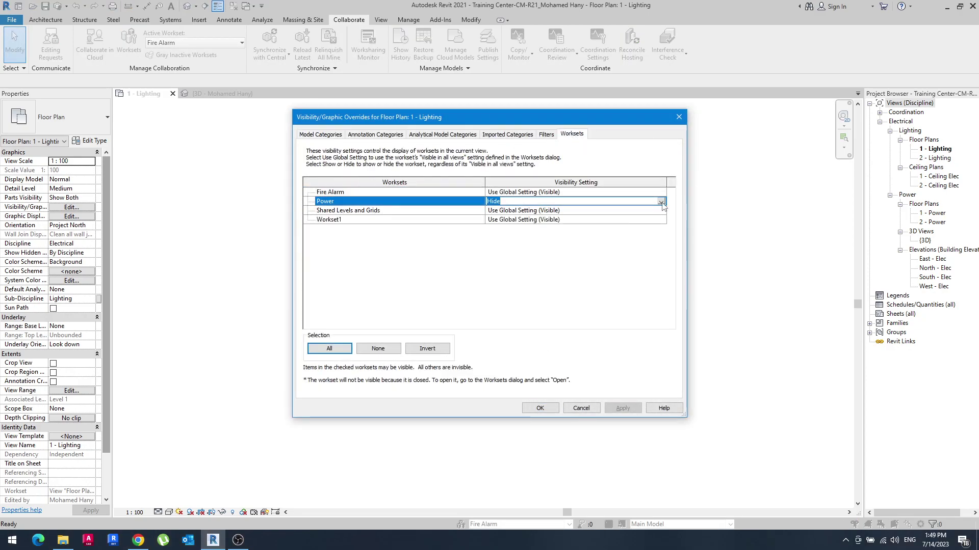
pyautogui.click(507, 201)
pyautogui.click(502, 210)
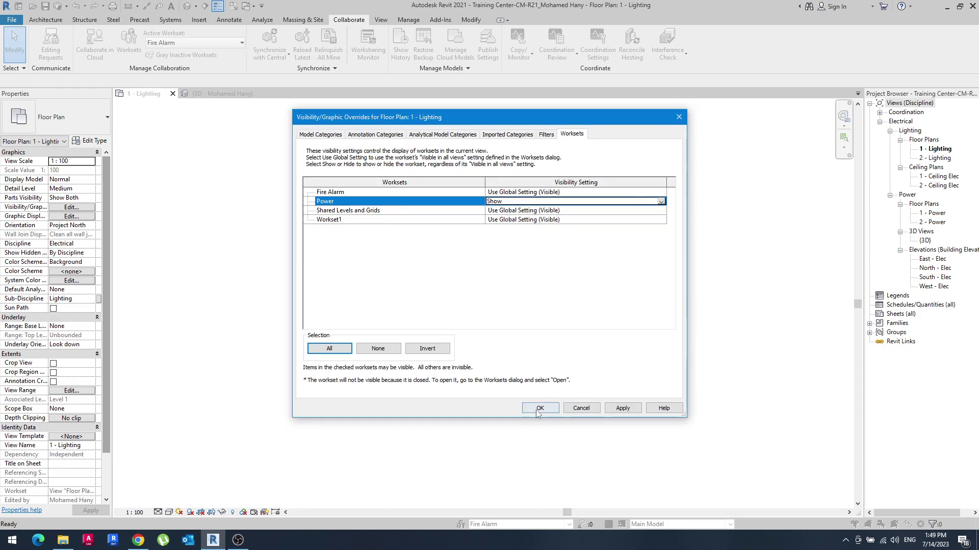
pyautogui.click(512, 201)
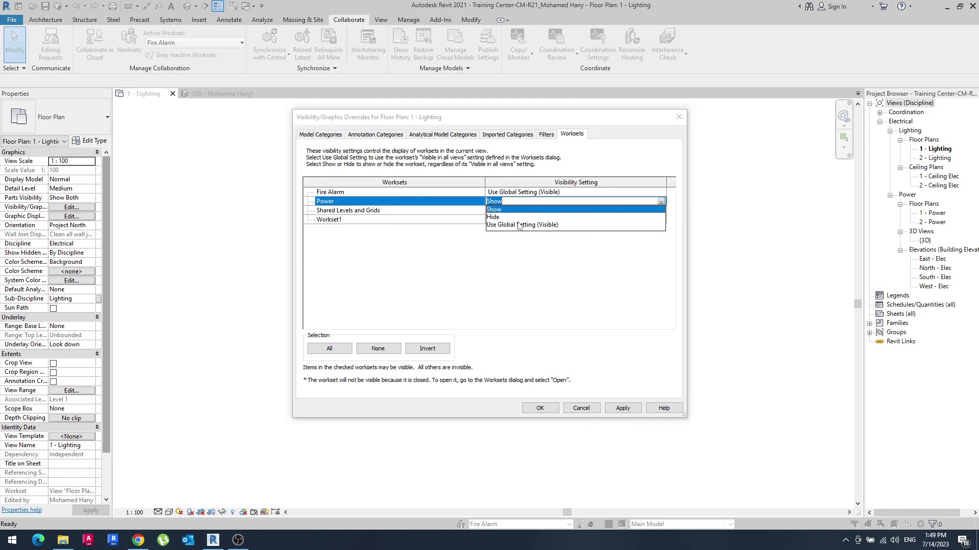
pyautogui.click(512, 229)
pyautogui.click(532, 408)
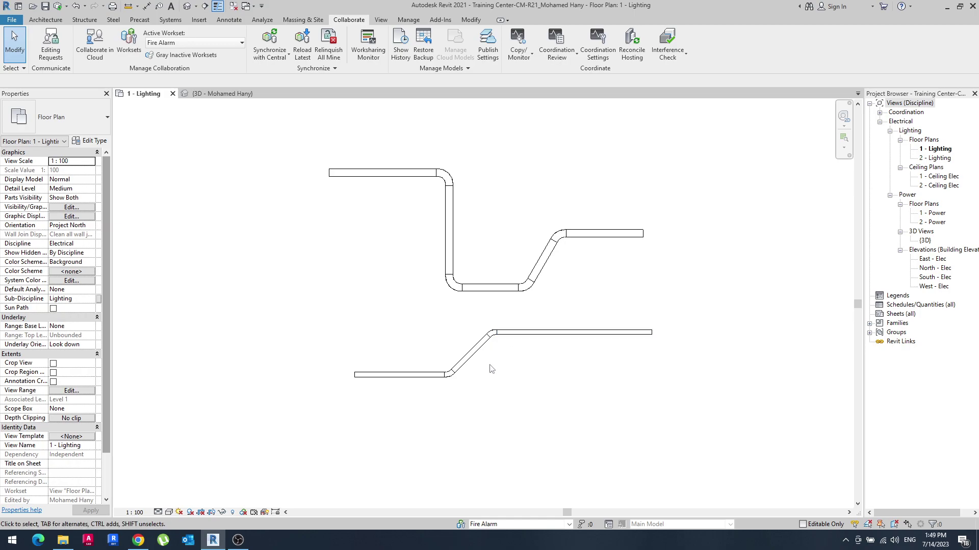
pyautogui.scroll(1, 415, 332)
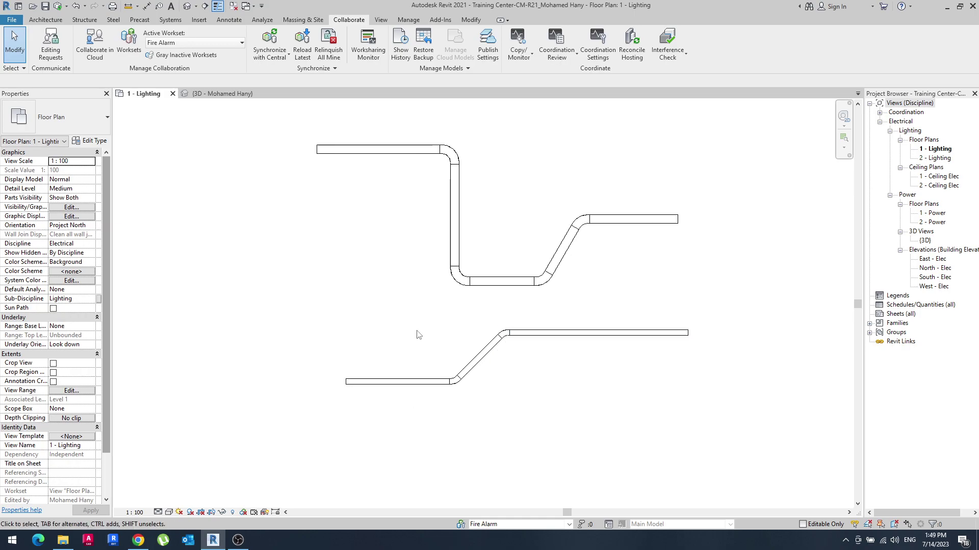
pyautogui.scroll(1, 415, 332)
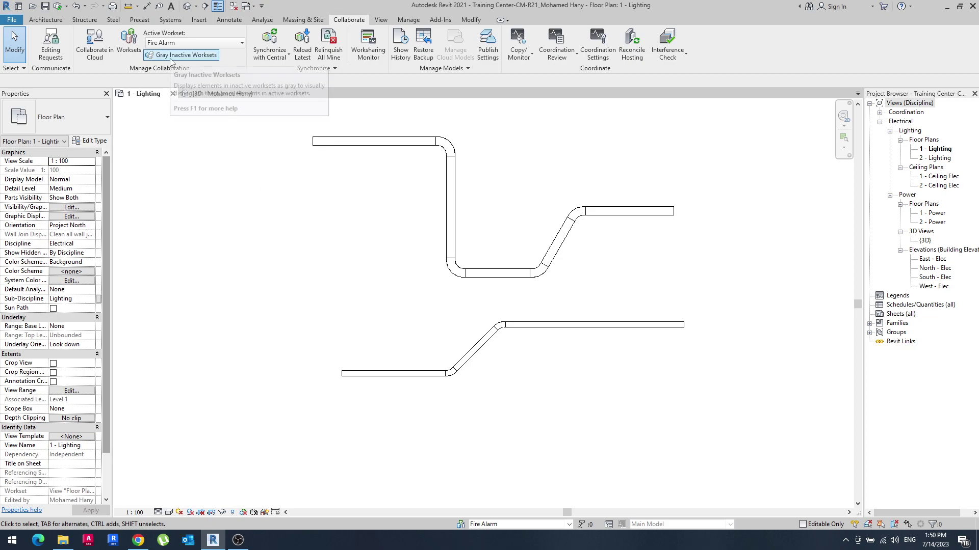
pyautogui.moveTo(181, 55)
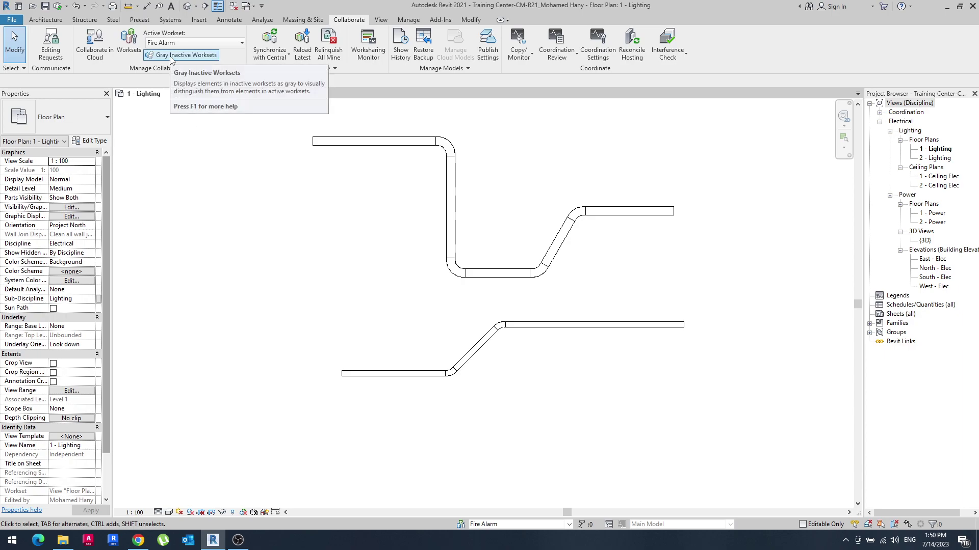
pyautogui.scroll(3, 536, 278)
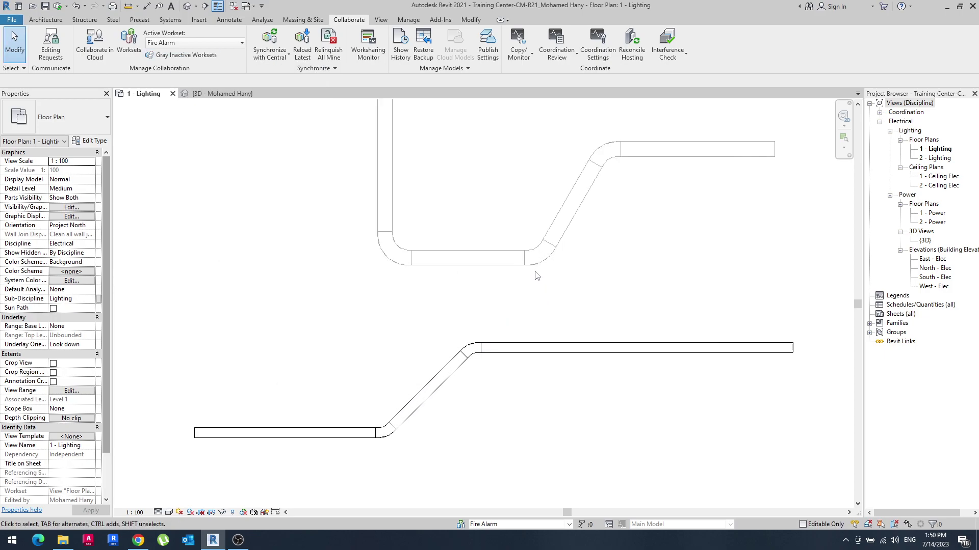
pyautogui.scroll(2, 536, 276)
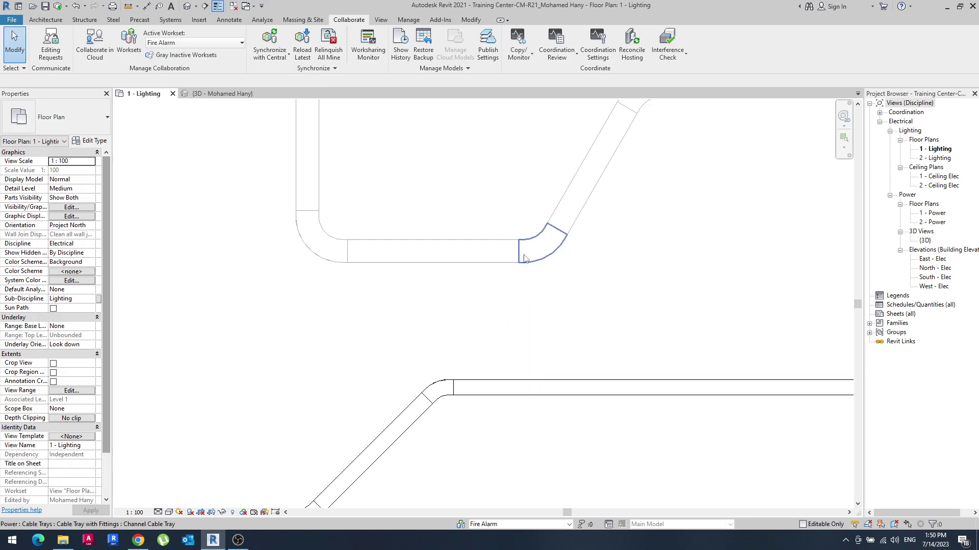
pyautogui.scroll(-3, 471, 265)
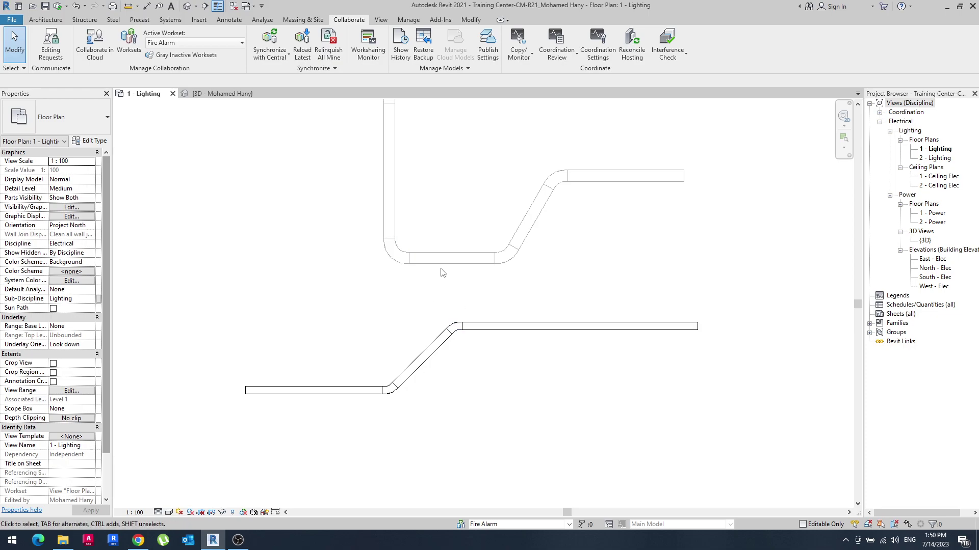
pyautogui.click(479, 327)
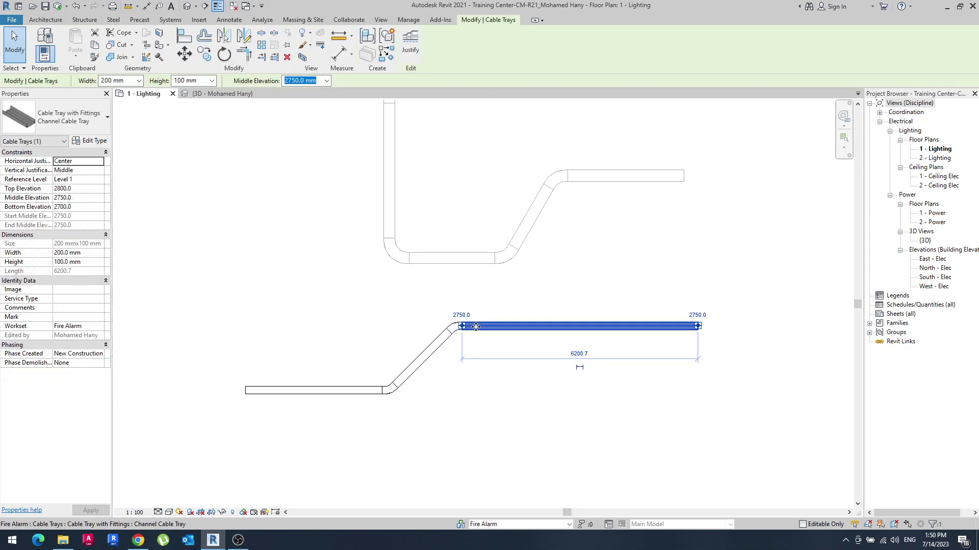
pyautogui.click(196, 318)
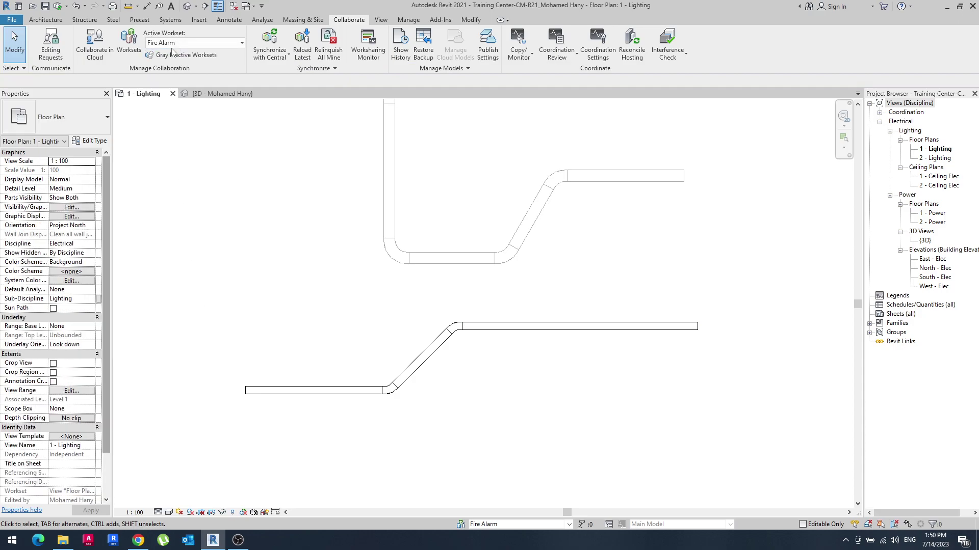
pyautogui.click(388, 194)
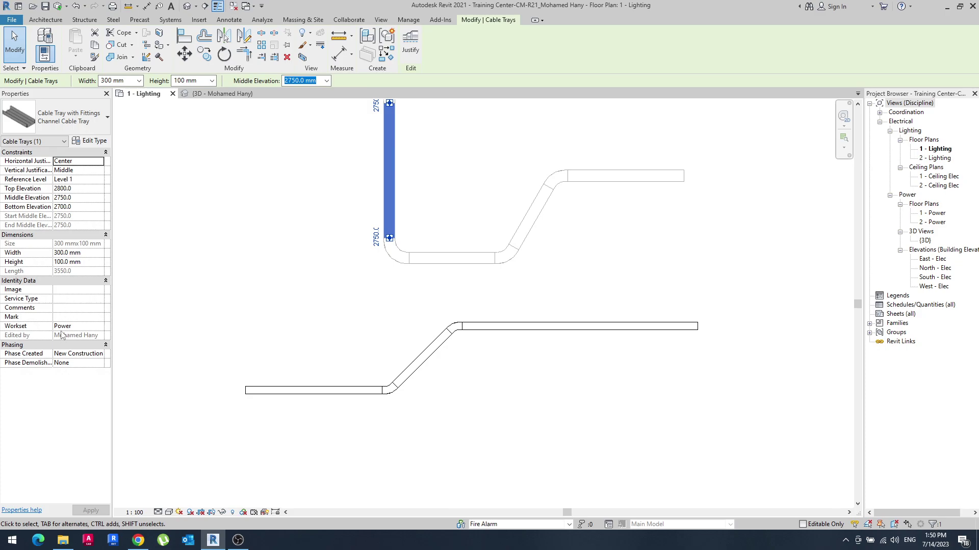
pyautogui.click(247, 289)
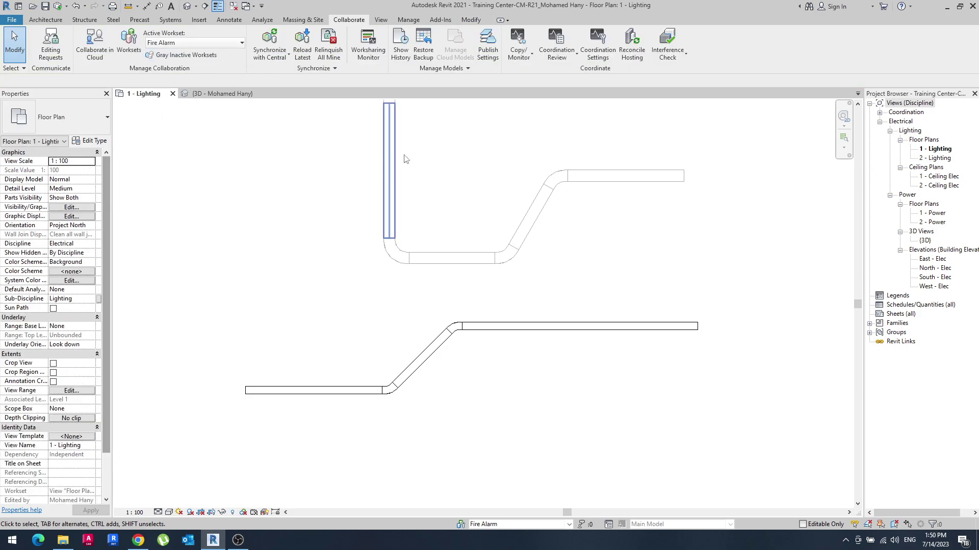
pyautogui.scroll(2, 426, 280)
pyautogui.scroll(-3, 300, 196)
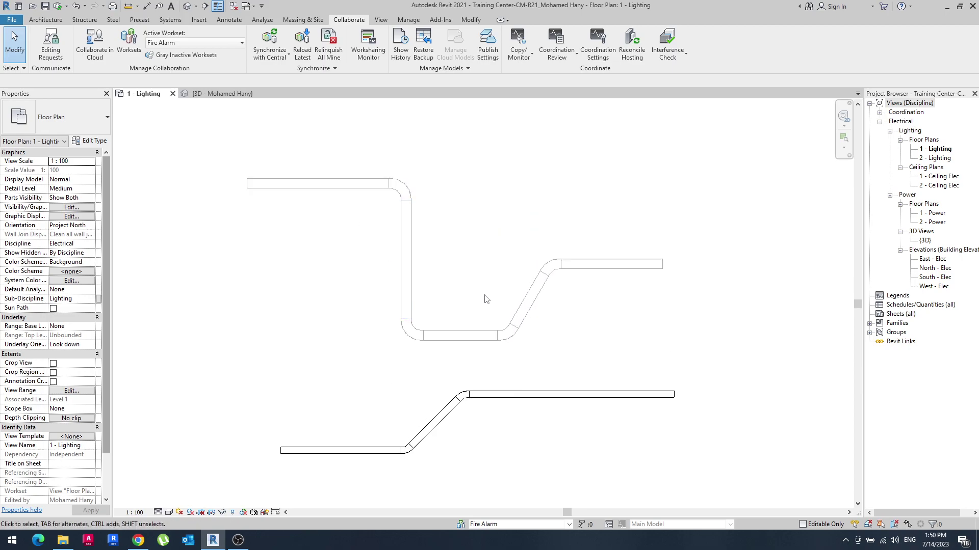
pyautogui.moveTo(477, 275); pyautogui.dragTo(476, 255, button='middle')
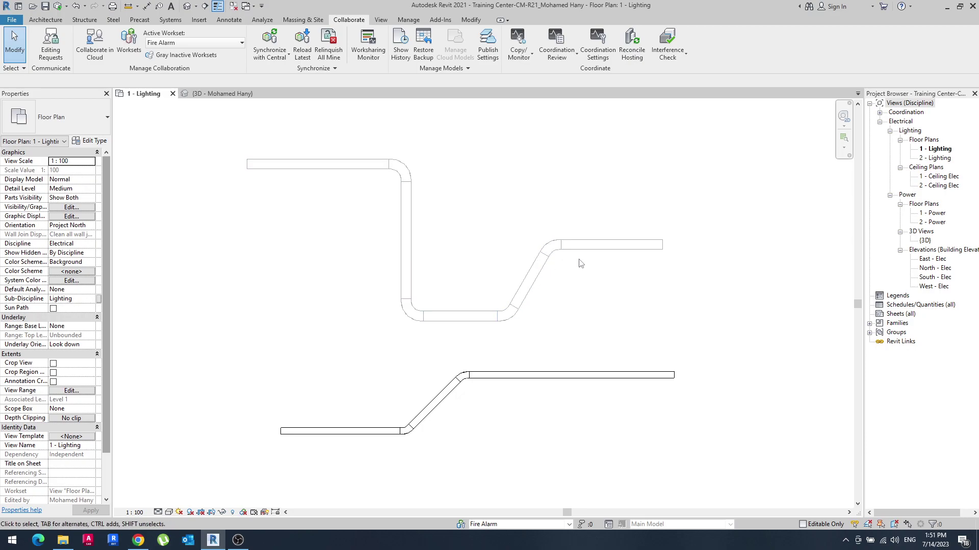
# Window-select the upper cable tray run and assign it to the Fire Alarm workset
pyautogui.moveTo(625, 162); pyautogui.dragTo(336, 335)
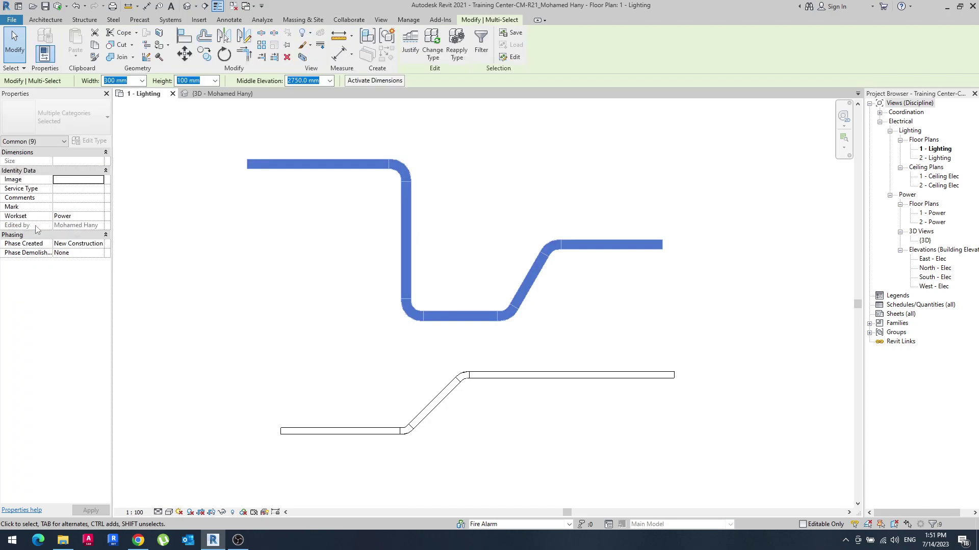
pyautogui.click(79, 216)
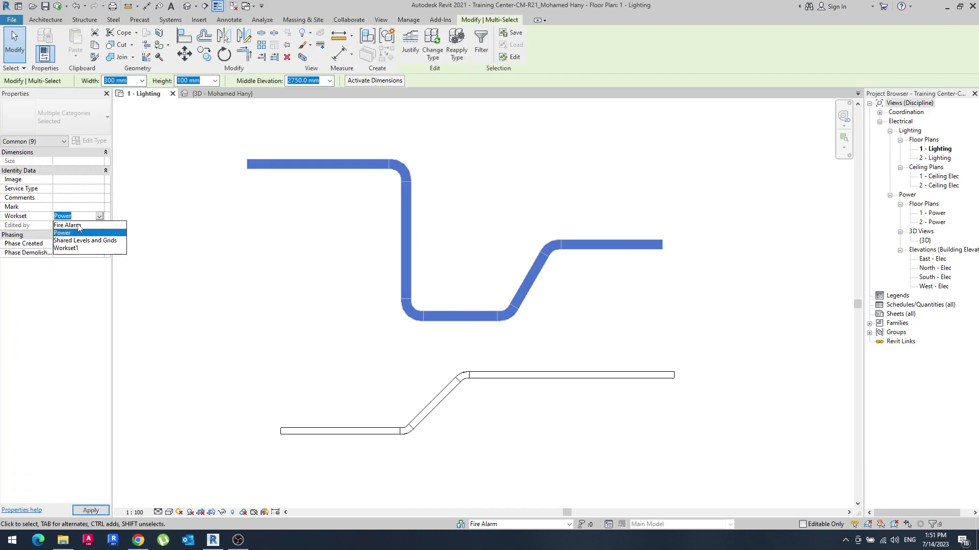
pyautogui.click(77, 226)
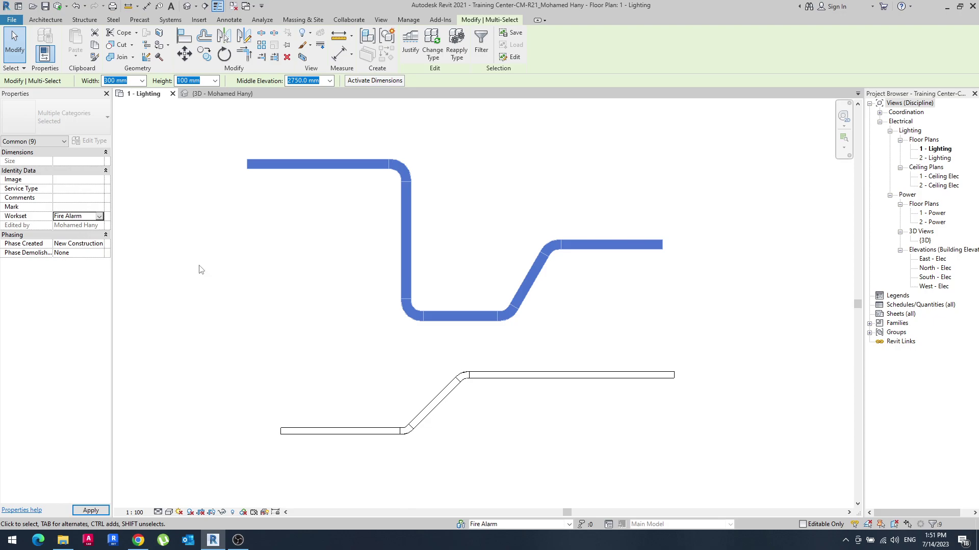
pyautogui.click(346, 302)
# Window-select the lower cable tray run and assign it to Workset1
pyautogui.scroll(2, 519, 358)
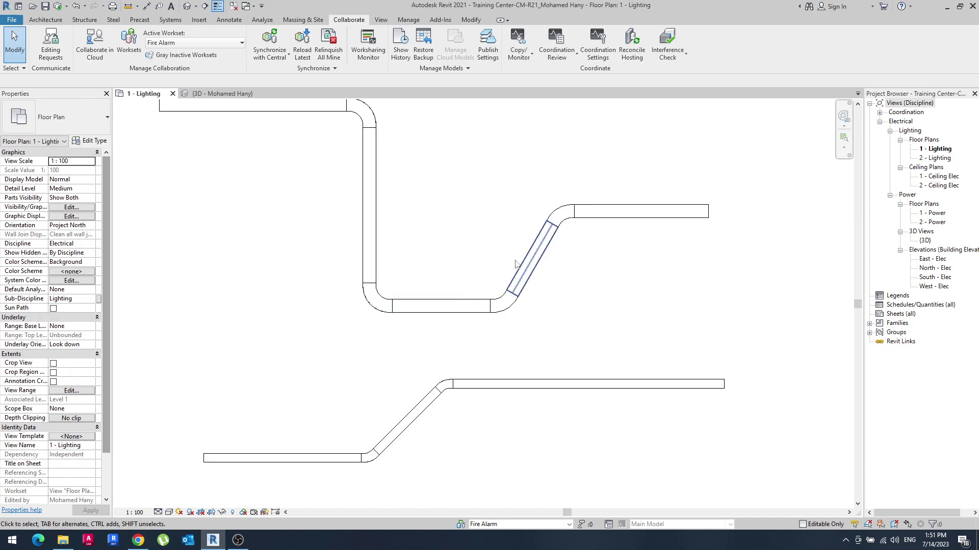
pyautogui.moveTo(306, 306); pyautogui.dragTo(287, 210, button='middle')
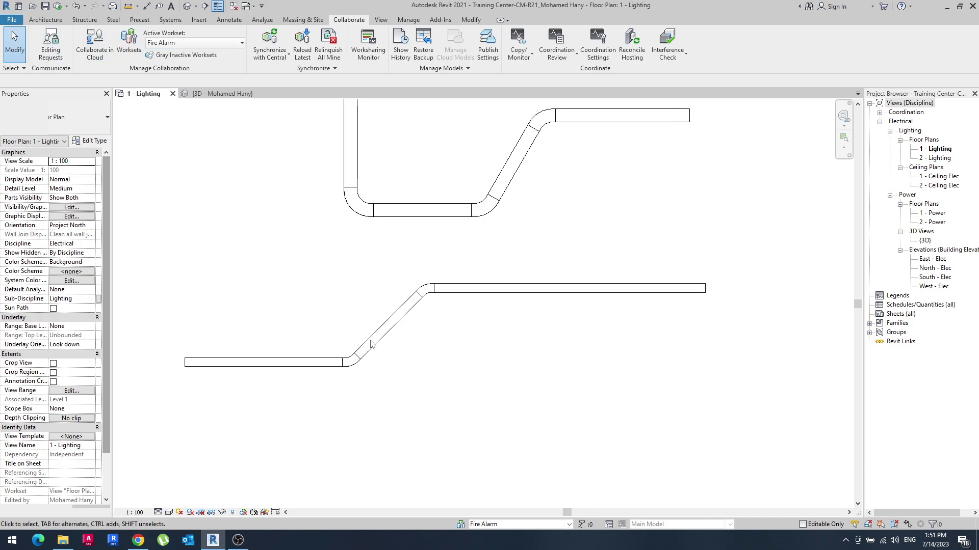
pyautogui.moveTo(465, 258); pyautogui.dragTo(275, 408)
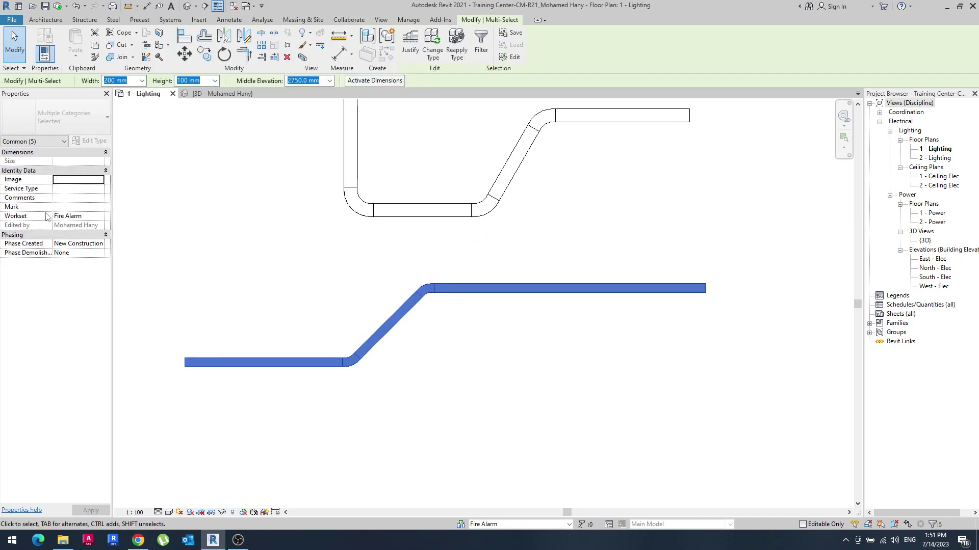
pyautogui.click(95, 217)
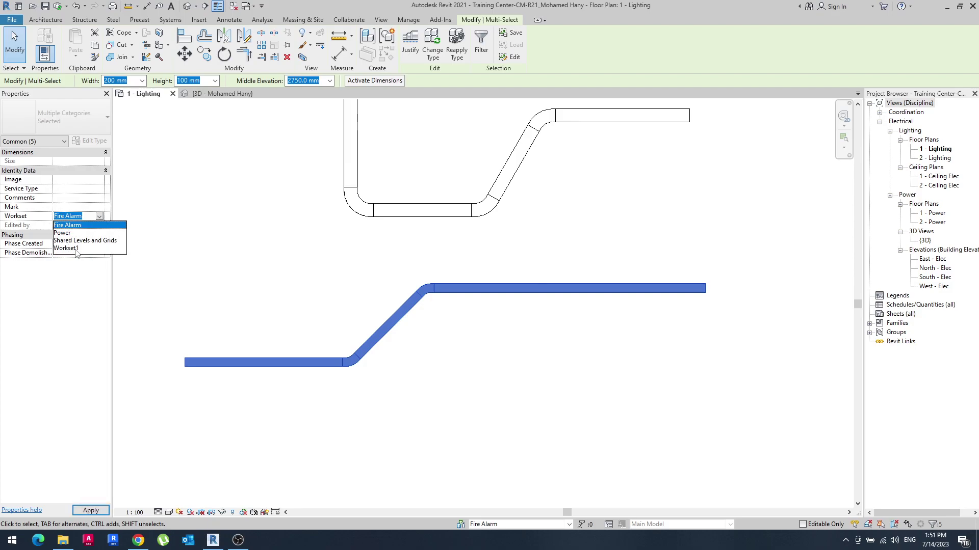
pyautogui.click(73, 251)
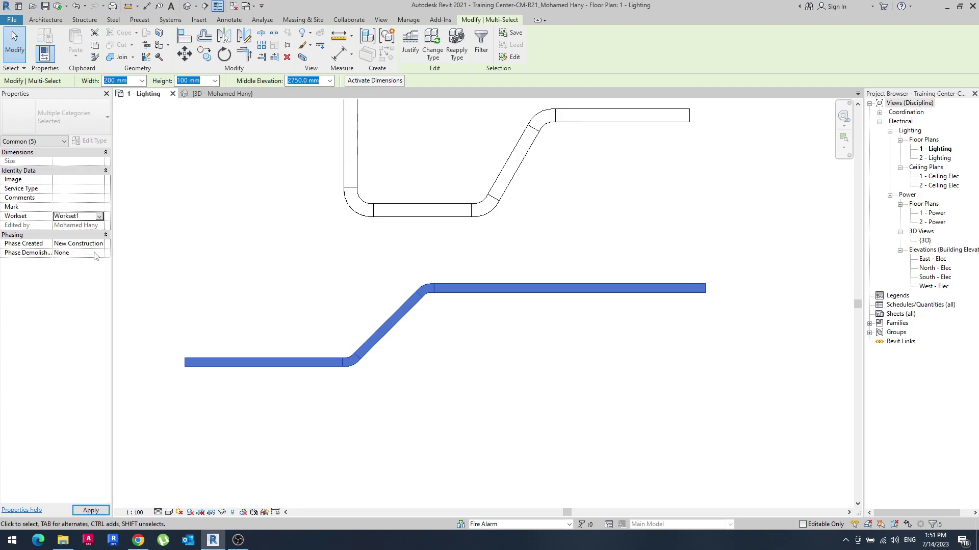
pyautogui.click(338, 293)
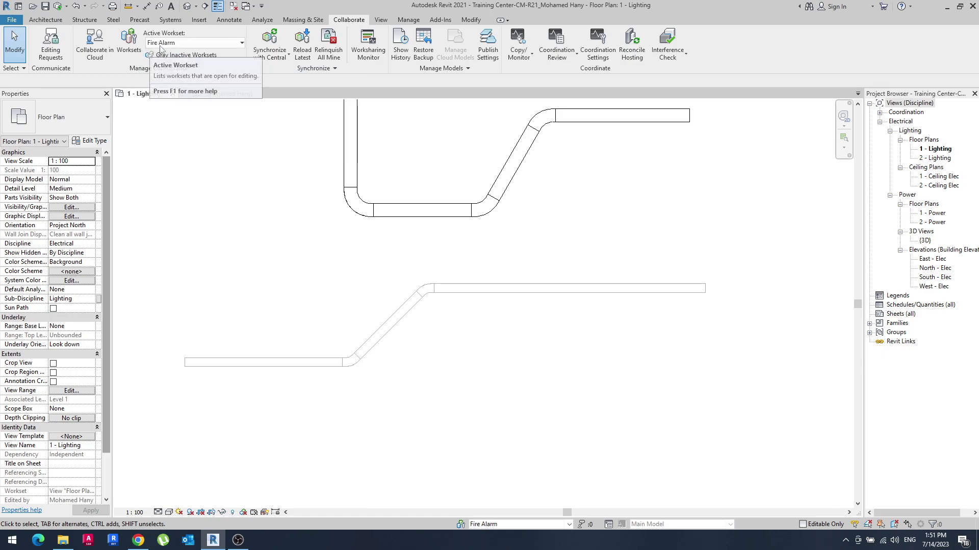
# Recentre the plan and turn off Gray Inactive Worksets
pyautogui.scroll(-1, 258, 236)
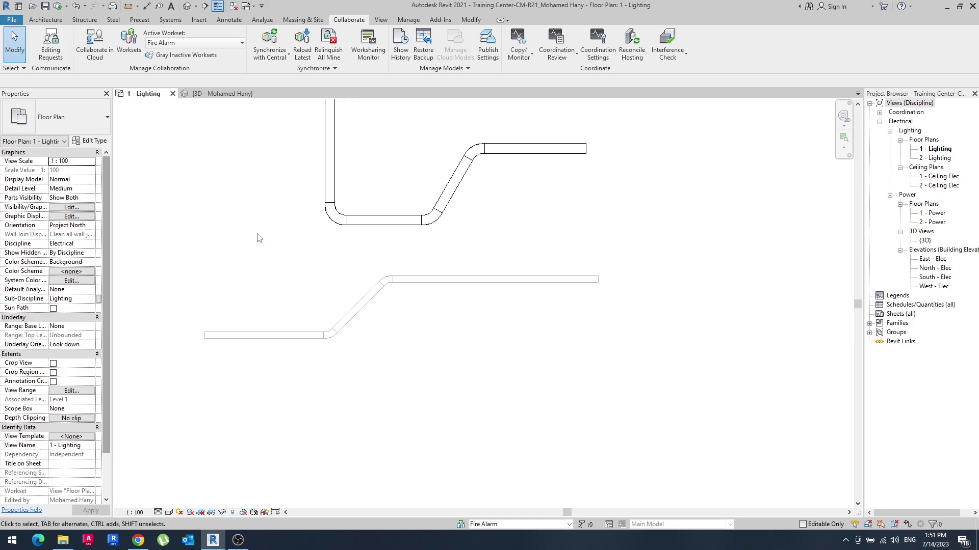
pyautogui.moveTo(258, 236)
pyautogui.mouseDown(button='middle')
pyautogui.moveTo(354, 338)
pyautogui.moveTo(356, 317)
pyautogui.mouseUp(button='middle')
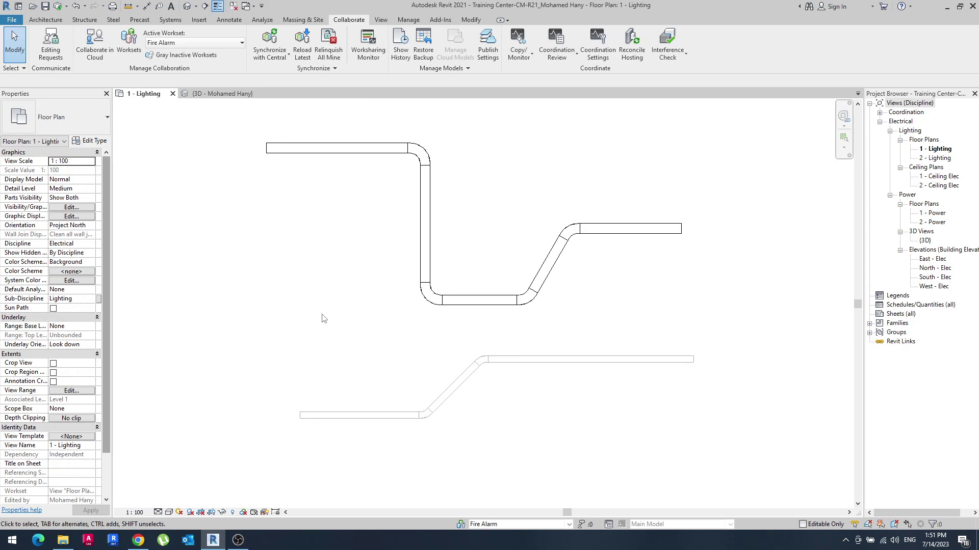
pyautogui.click(175, 55)
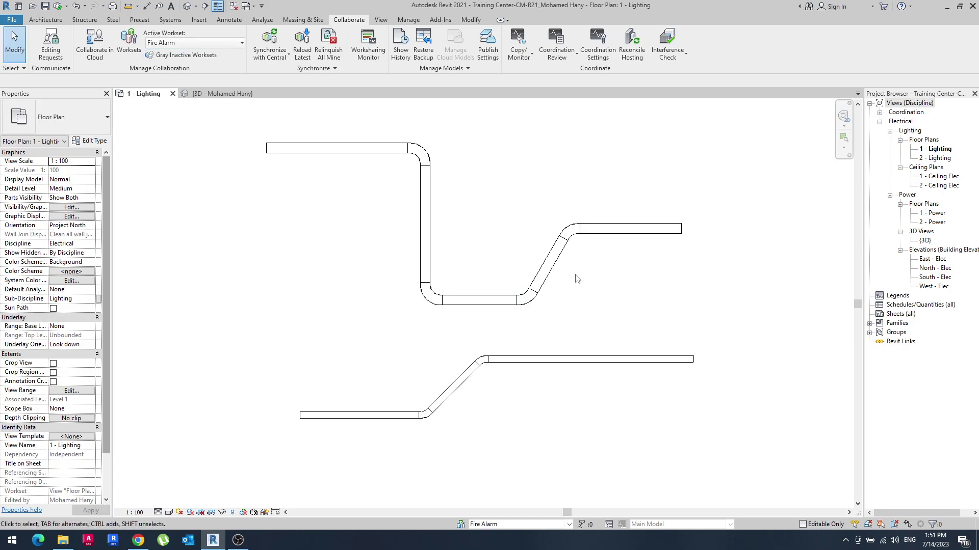
# Verify the lower tray run is on Workset1 and the upper run on Fire Alarm
pyautogui.click(535, 365)
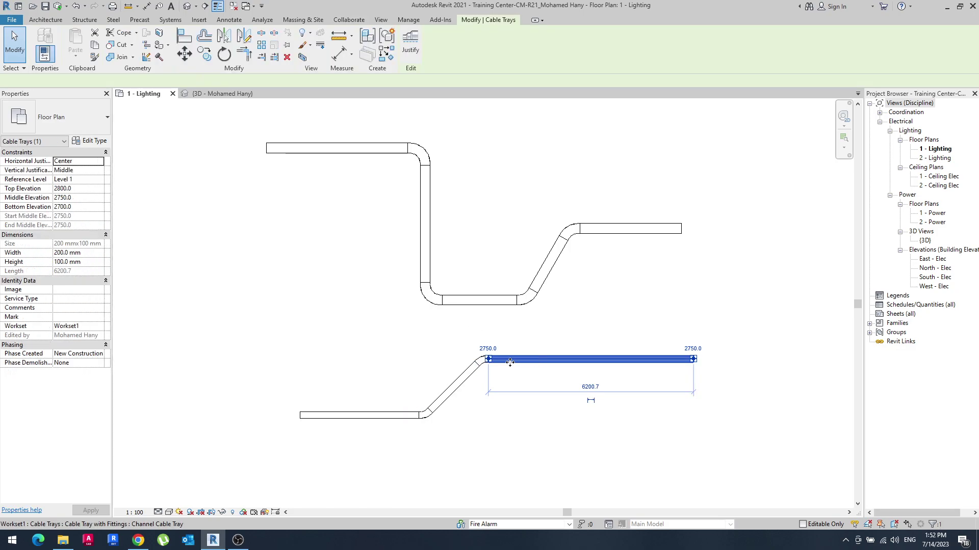
pyautogui.click(314, 378)
pyautogui.moveTo(512, 336); pyautogui.dragTo(369, 430)
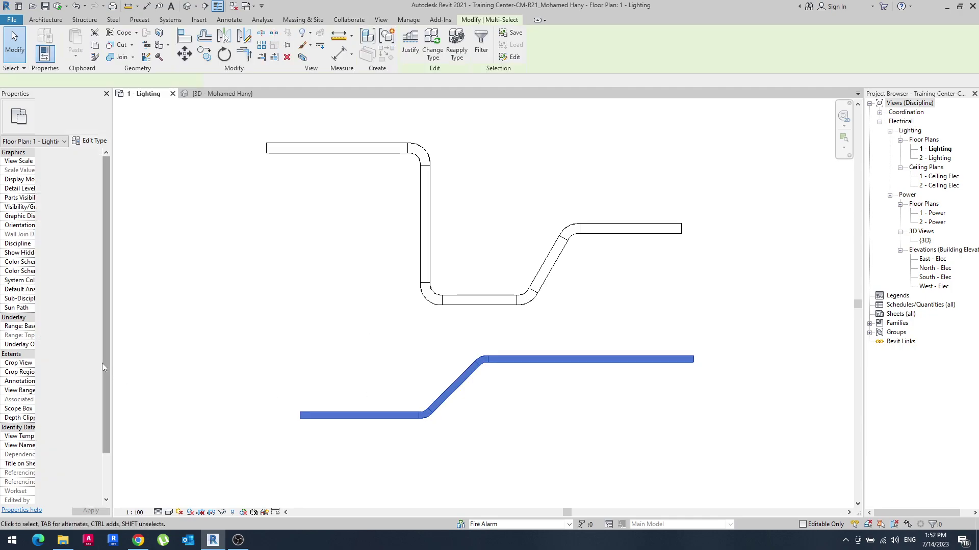
pyautogui.click(76, 216)
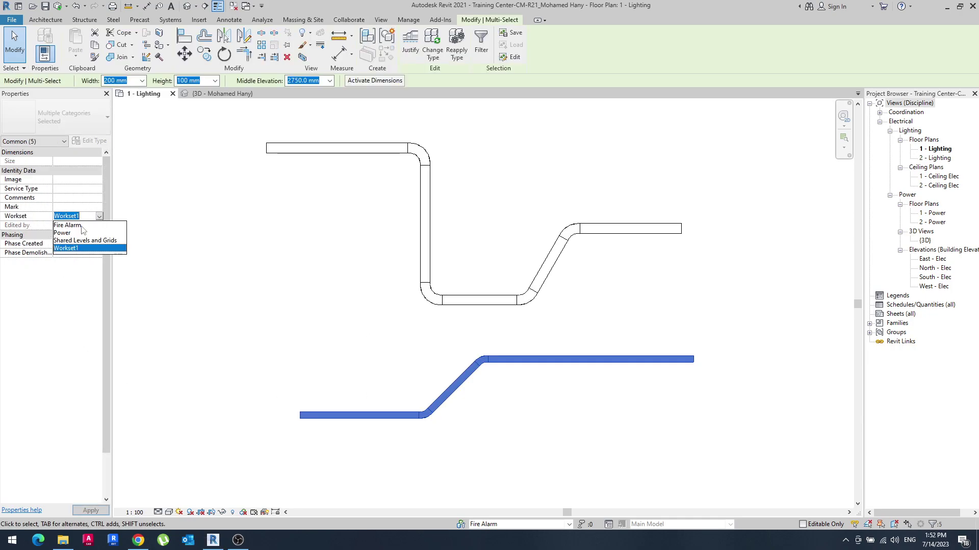
pyautogui.click(81, 225)
pyautogui.click(214, 279)
pyautogui.moveTo(675, 134)
pyautogui.mouseDown()
pyautogui.moveTo(416, 264)
pyautogui.moveTo(365, 318)
pyautogui.mouseUp()
pyautogui.click(91, 218)
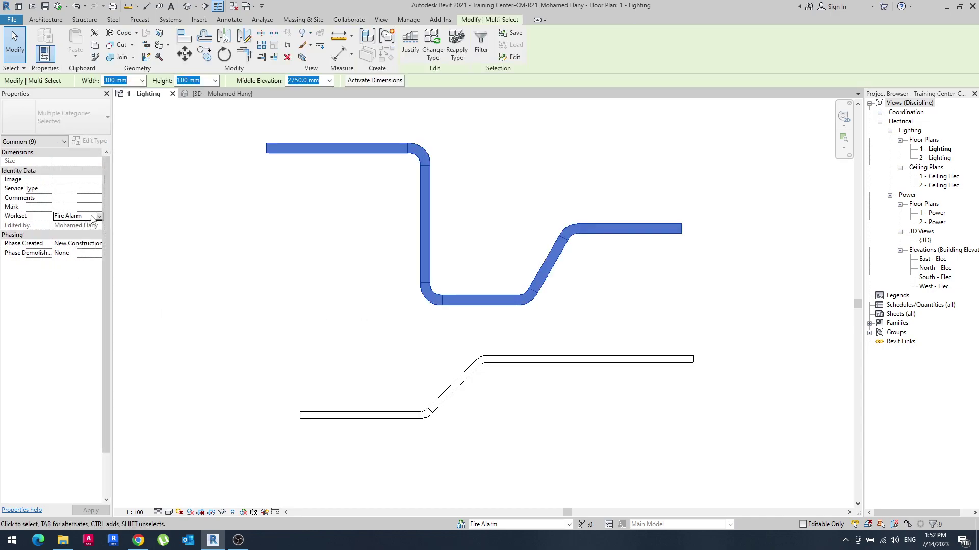
pyautogui.click(82, 225)
pyautogui.click(357, 270)
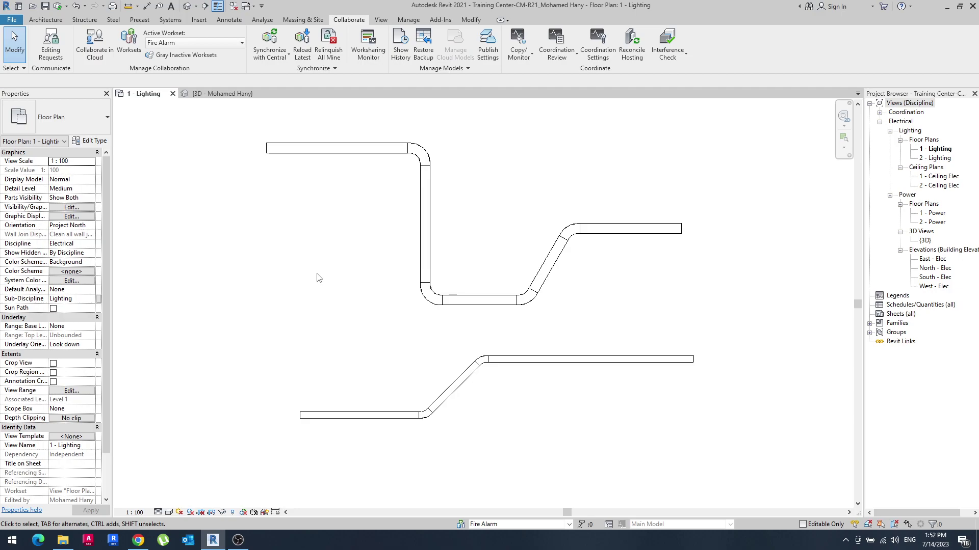
# Switch worksharing display to Worksets and open Worksharing Display Settings to view workset colours
pyautogui.click(242, 514)
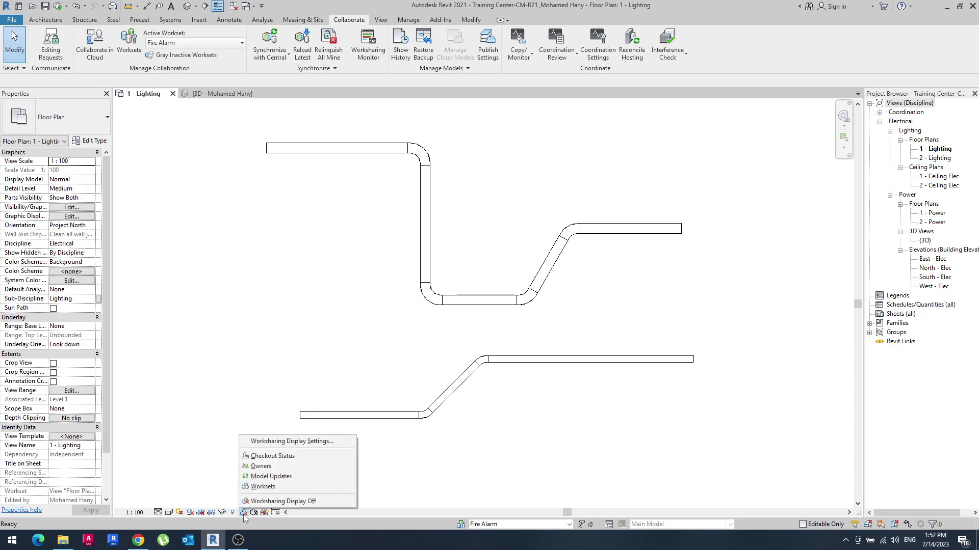
pyautogui.click(274, 487)
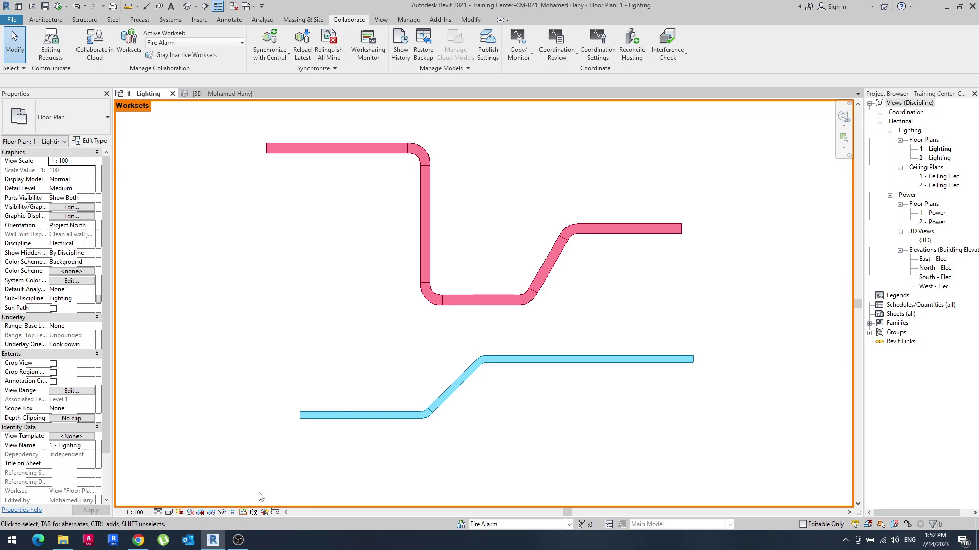
pyautogui.click(244, 512)
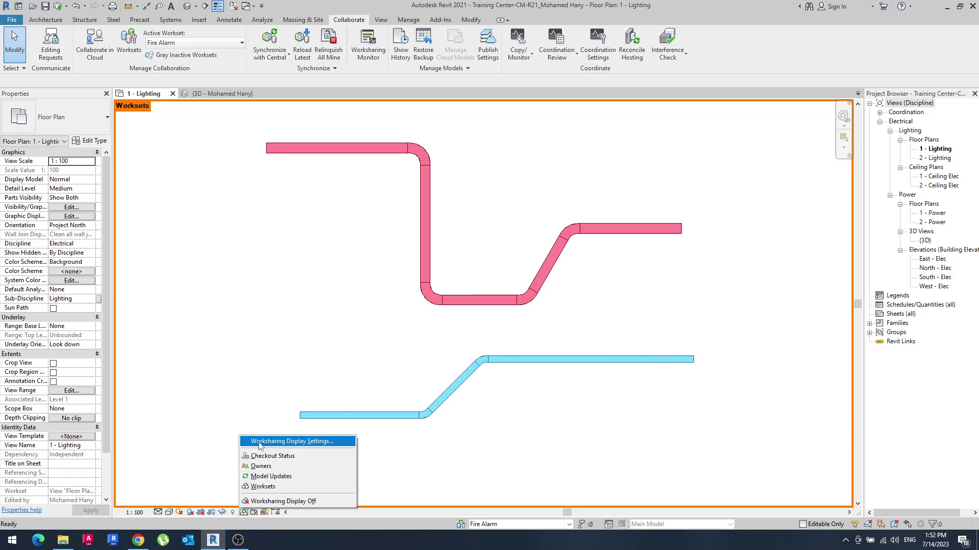
pyautogui.click(260, 442)
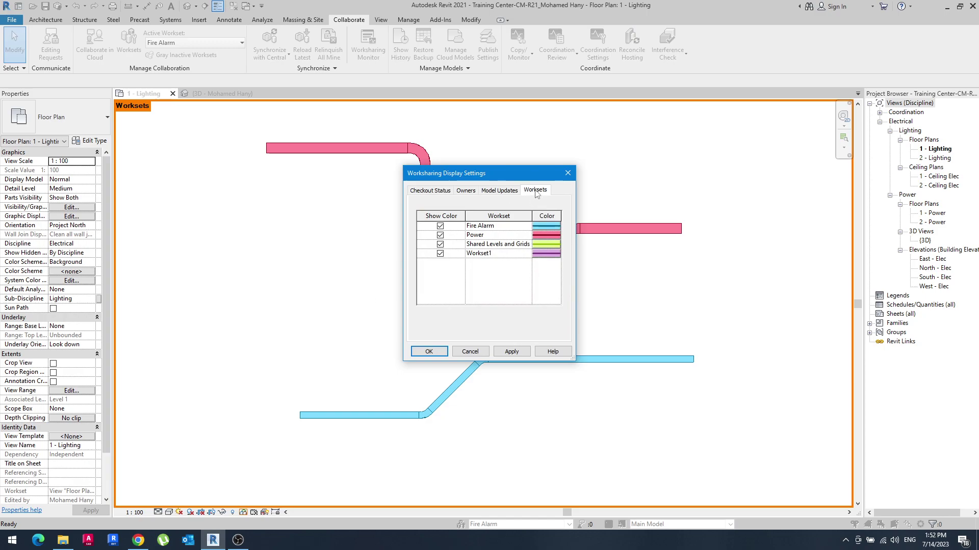
pyautogui.moveTo(482, 173); pyautogui.dragTo(253, 195)
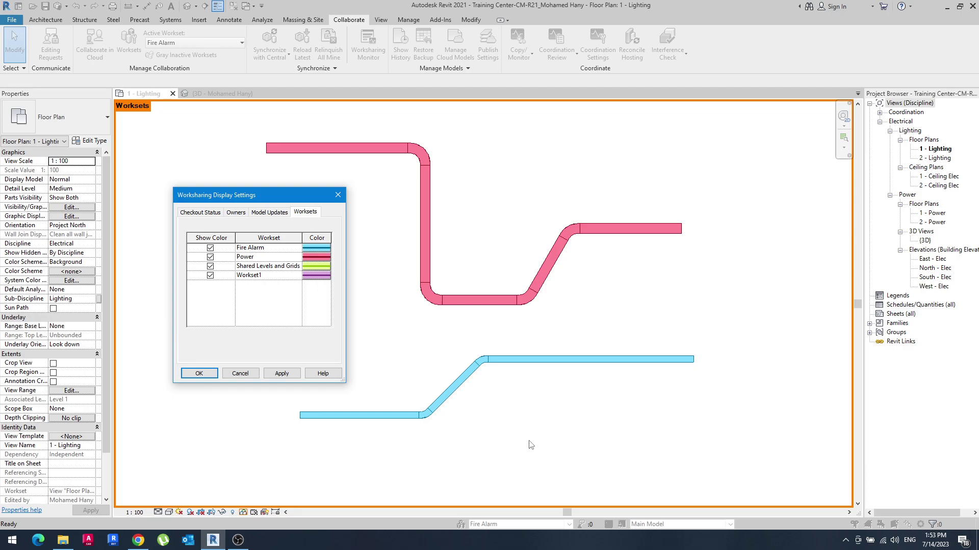
# Close the display settings and assign the Tab-selected upper tray run to the Fire Alarm workset
pyautogui.click(199, 374)
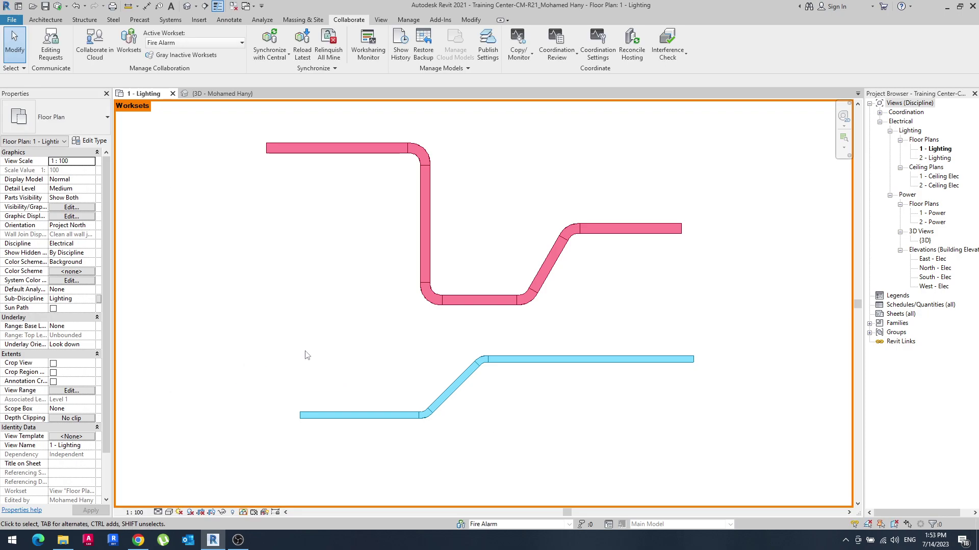
pyautogui.press('Tab')
pyautogui.click(611, 229)
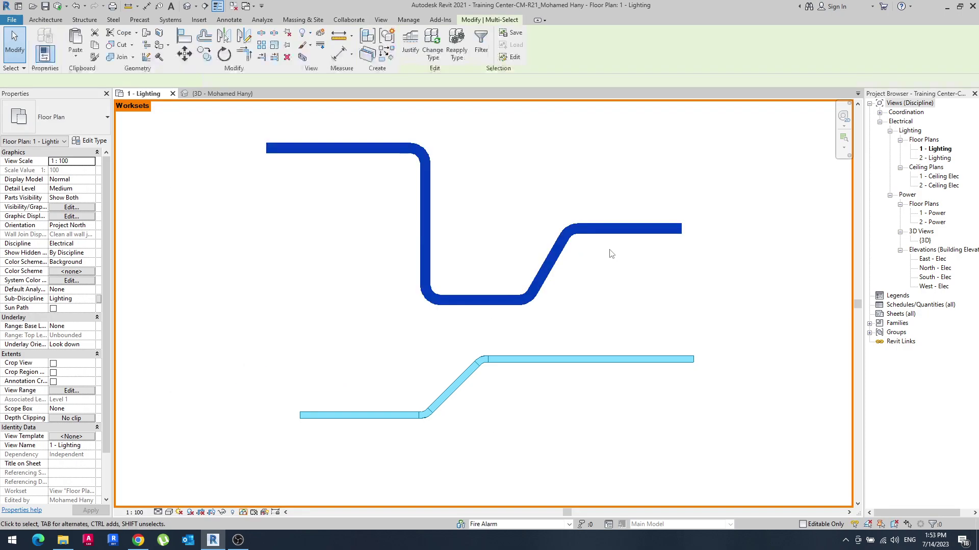
pyautogui.click(66, 216)
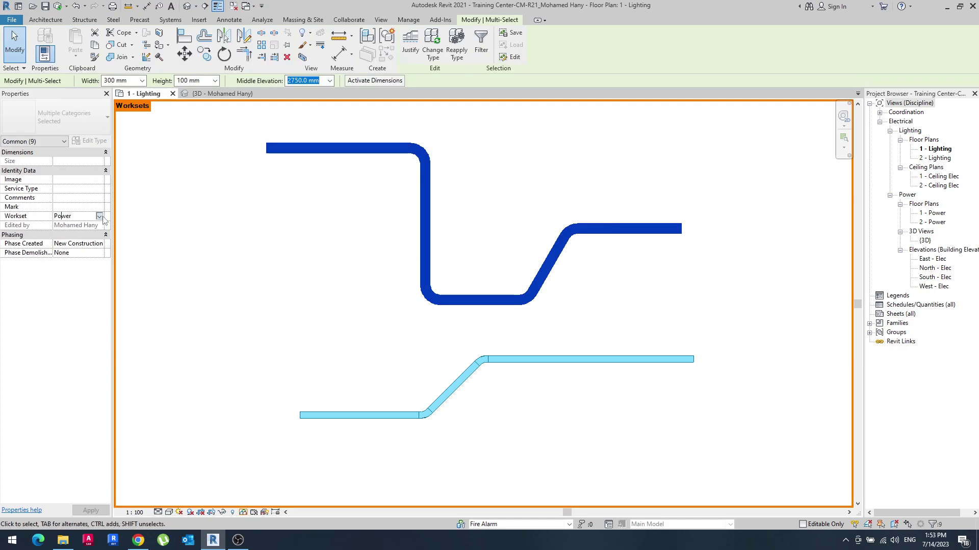
pyautogui.click(99, 216)
pyautogui.click(70, 226)
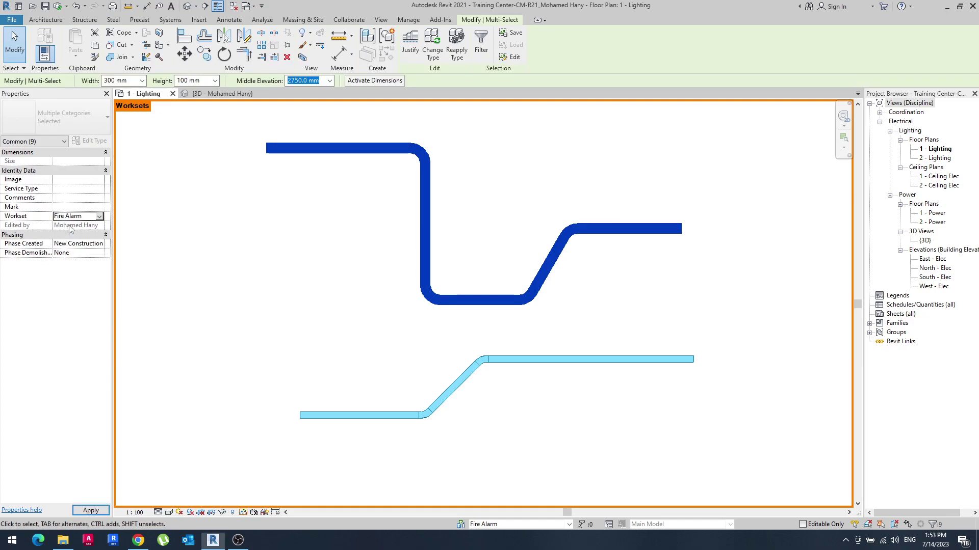
pyautogui.click(329, 330)
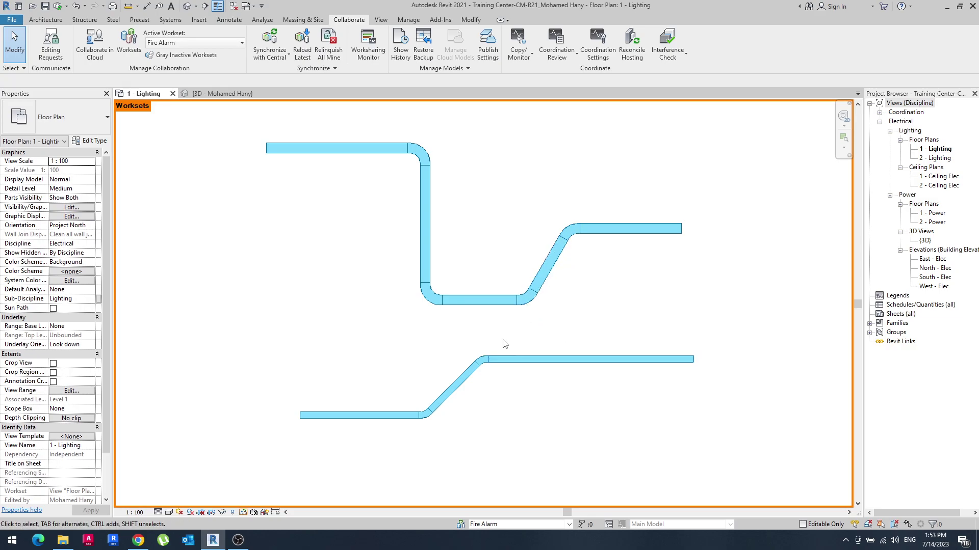
pyautogui.click(183, 43)
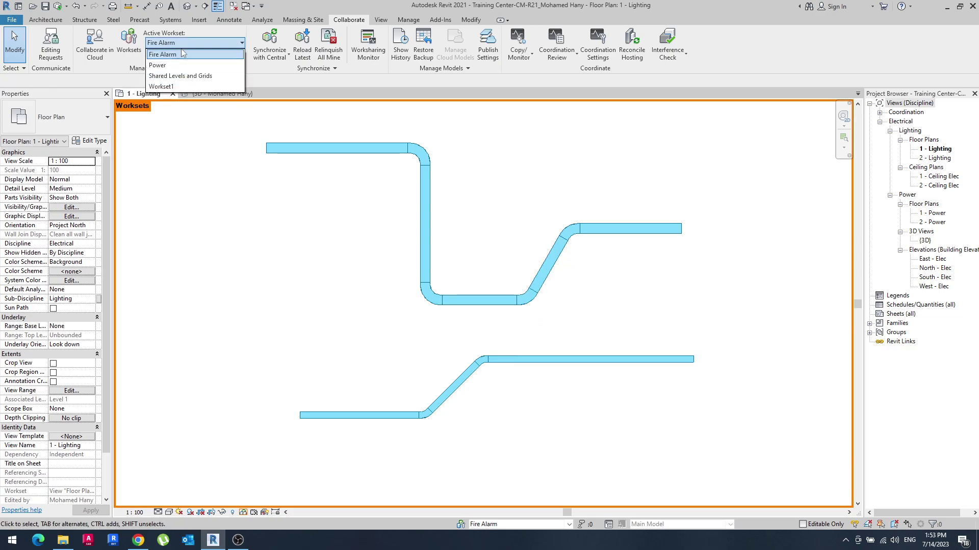
# Make Power the active workset and draw a stepped cable tray run with elbows at the plan's left
pyautogui.click(158, 65)
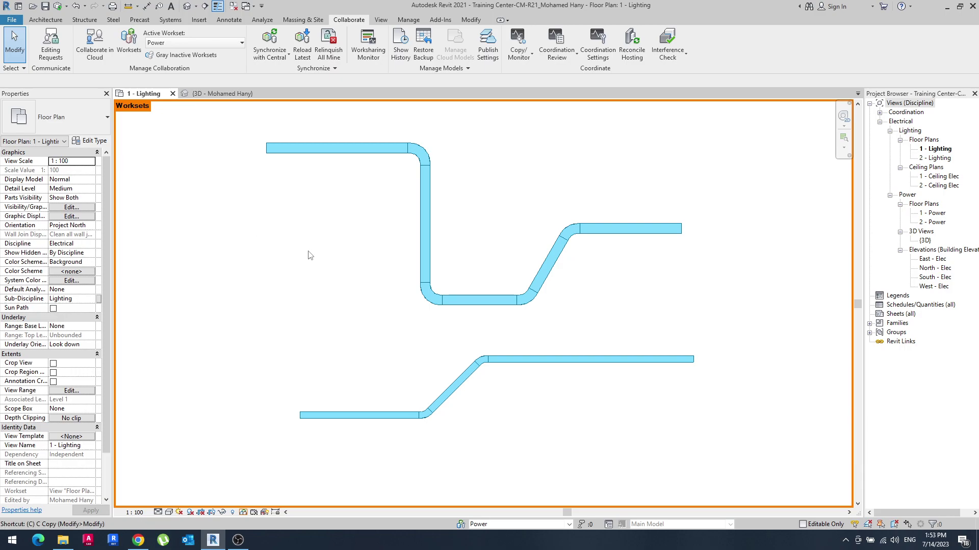
pyautogui.press('c')
pyautogui.press('t')
pyautogui.click(358, 202)
pyautogui.click(233, 202)
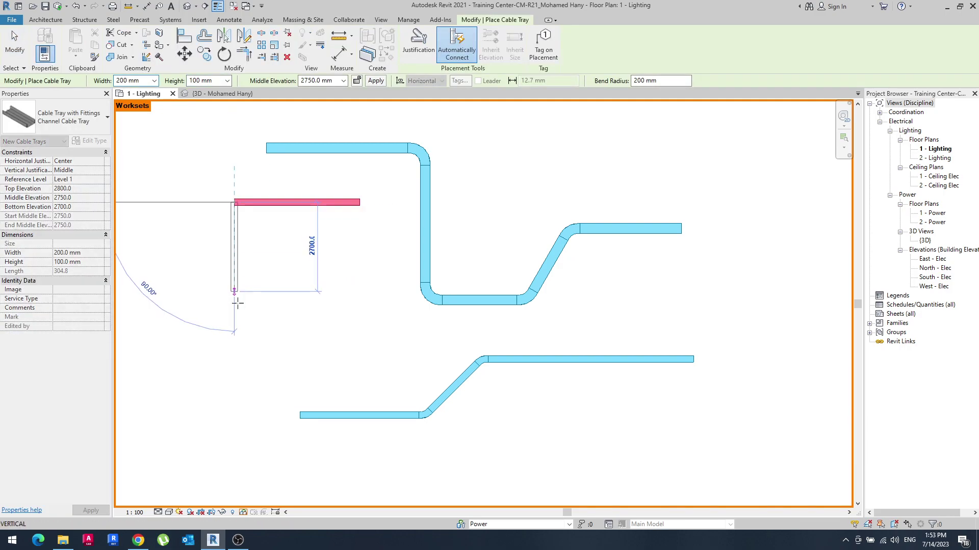
pyautogui.click(234, 308)
pyautogui.click(169, 308)
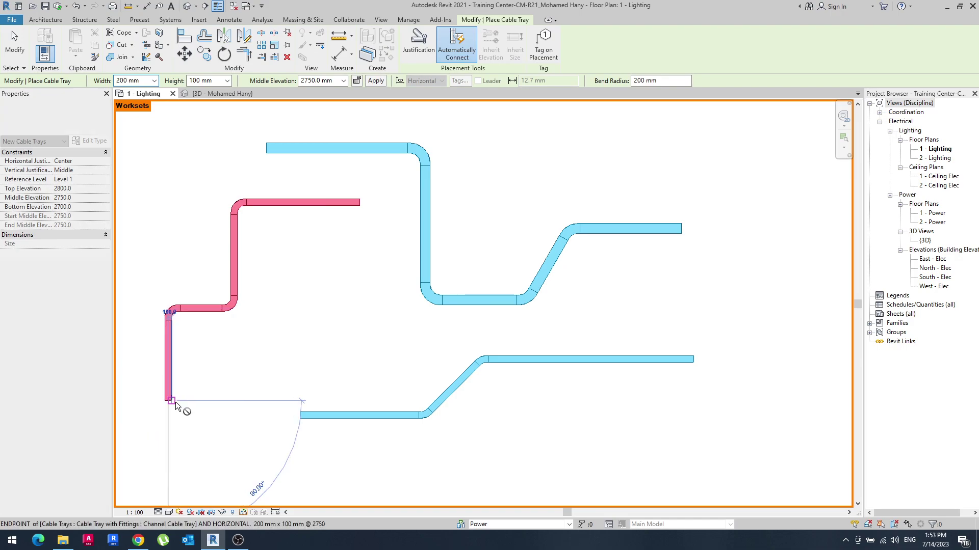
pyautogui.click(180, 402)
pyautogui.press('Escape')
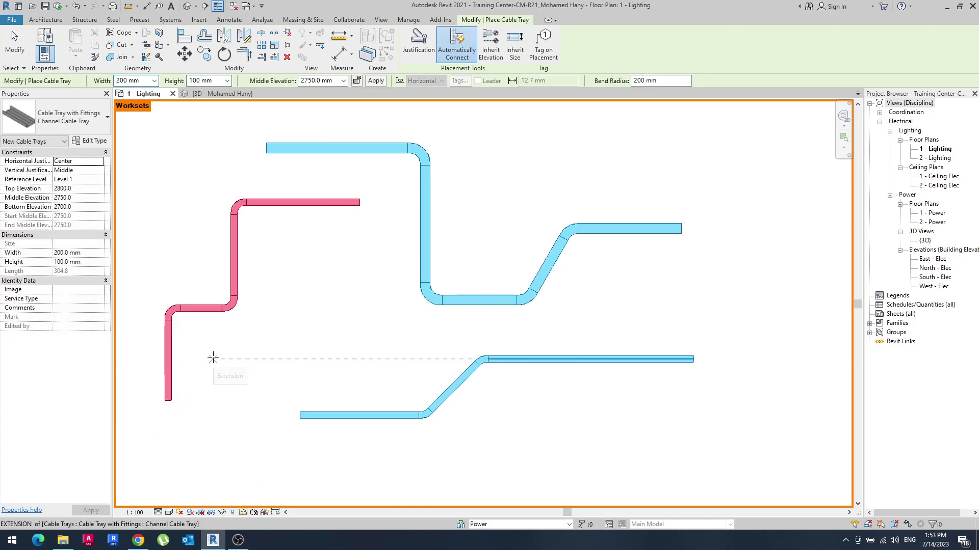
pyautogui.press('Escape')
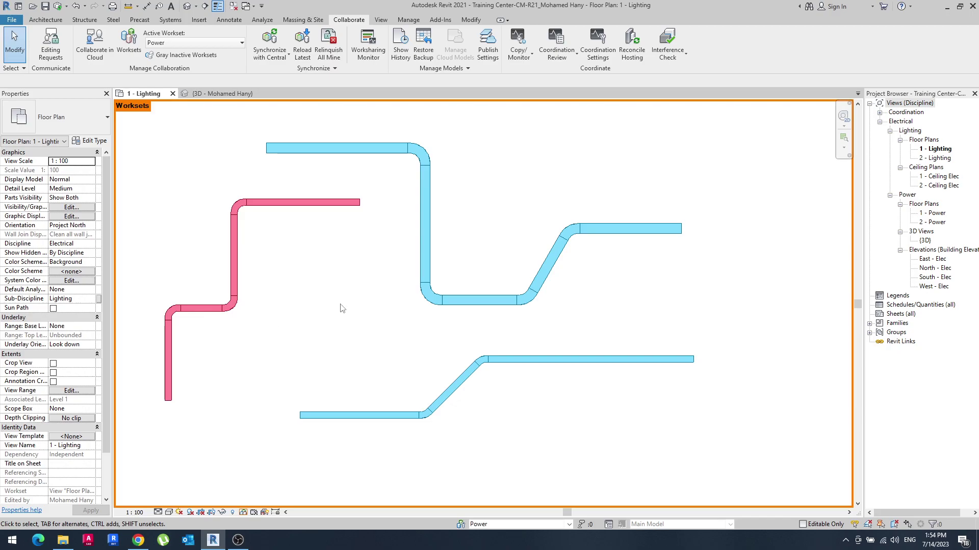
# Turn off worksharing display colours and review the Worksets list, checking Shared Levels and Grids
pyautogui.click(245, 512)
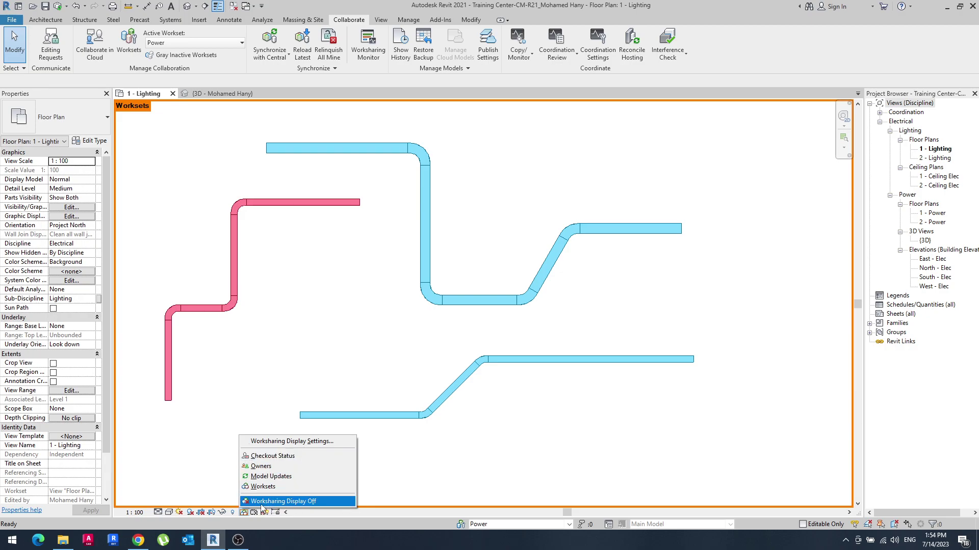
pyautogui.click(316, 501)
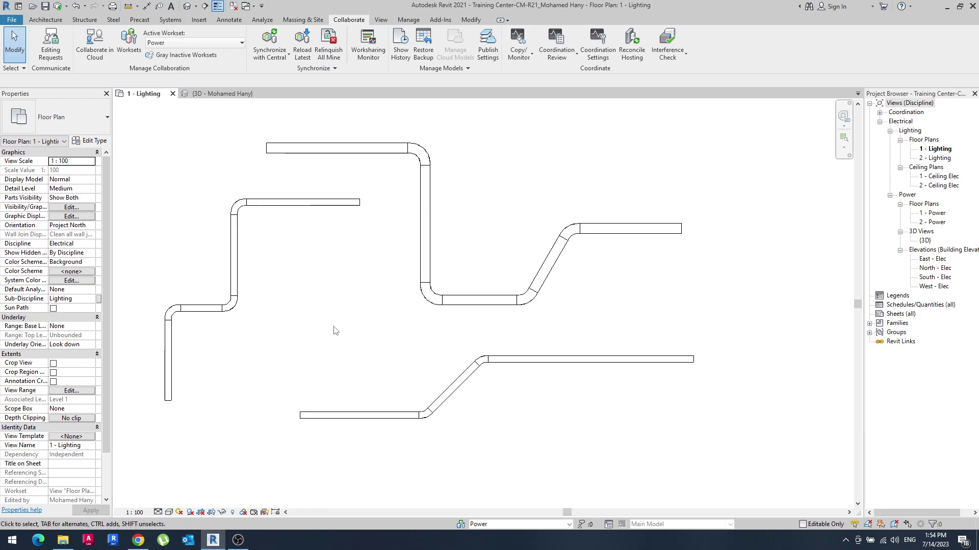
pyautogui.click(133, 45)
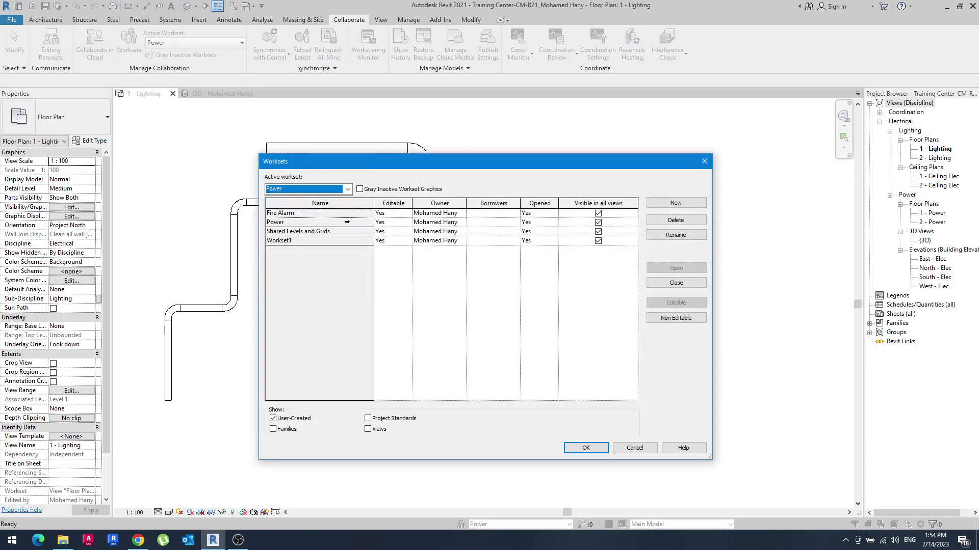
pyautogui.click(347, 222)
pyautogui.click(408, 231)
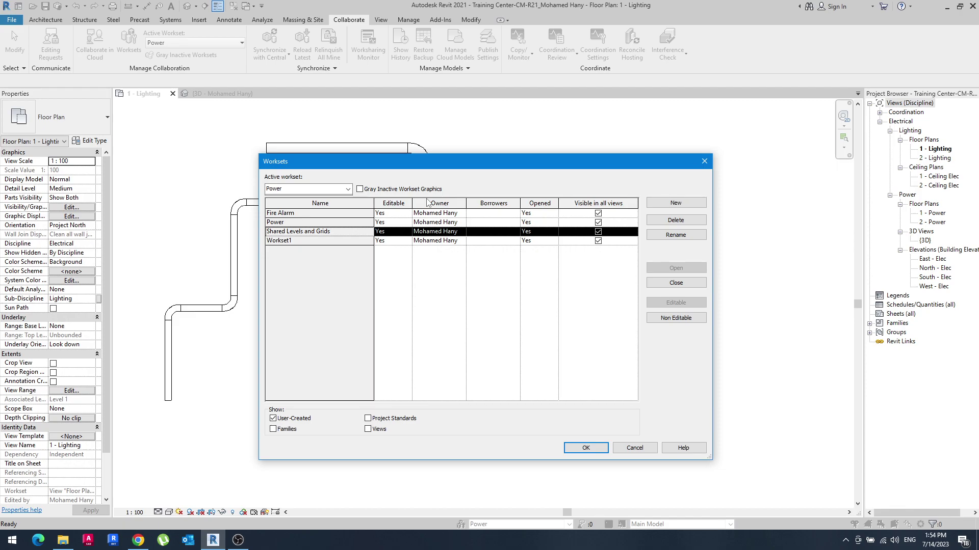
pyautogui.click(571, 448)
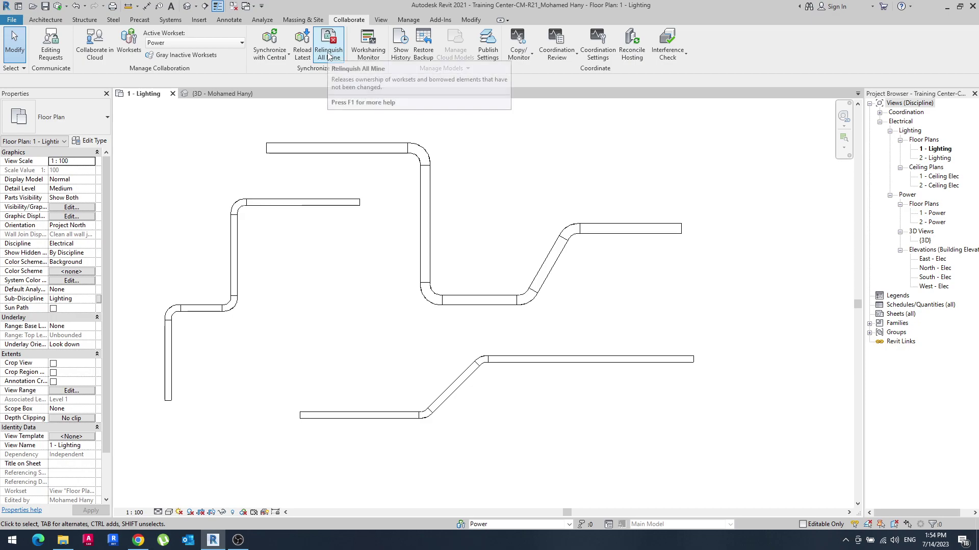
# Relinquish all my worksets, synchronize with central, then relinquish all mine again
pyautogui.click(329, 56)
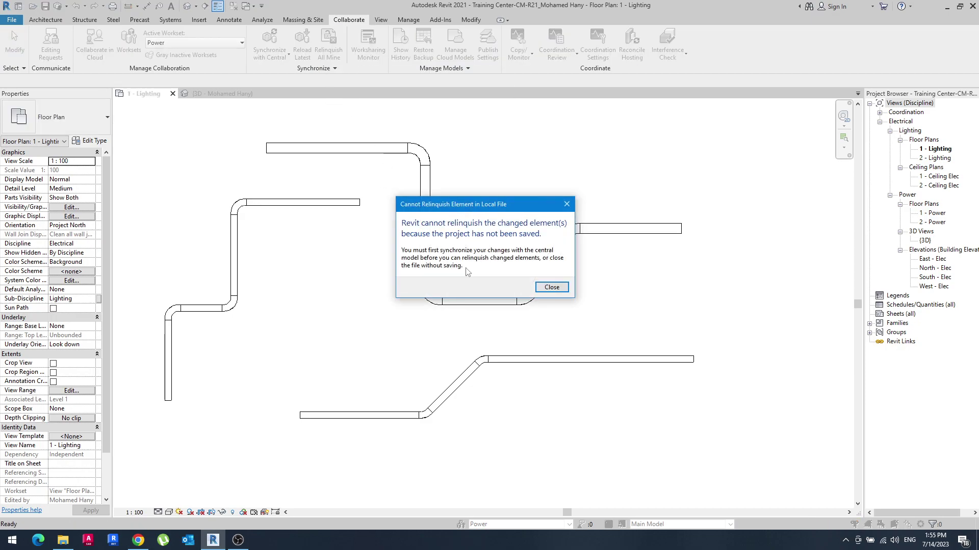
pyautogui.click(551, 287)
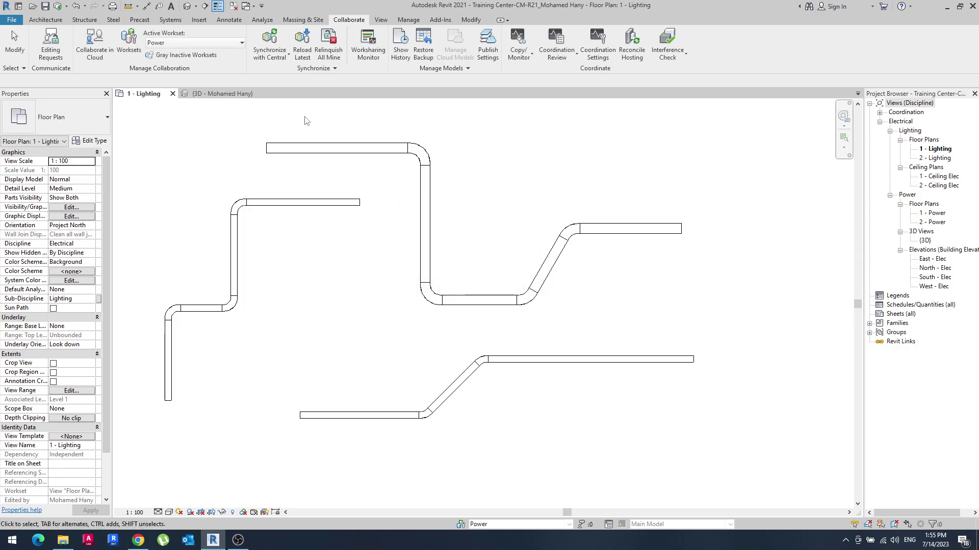
pyautogui.click(263, 42)
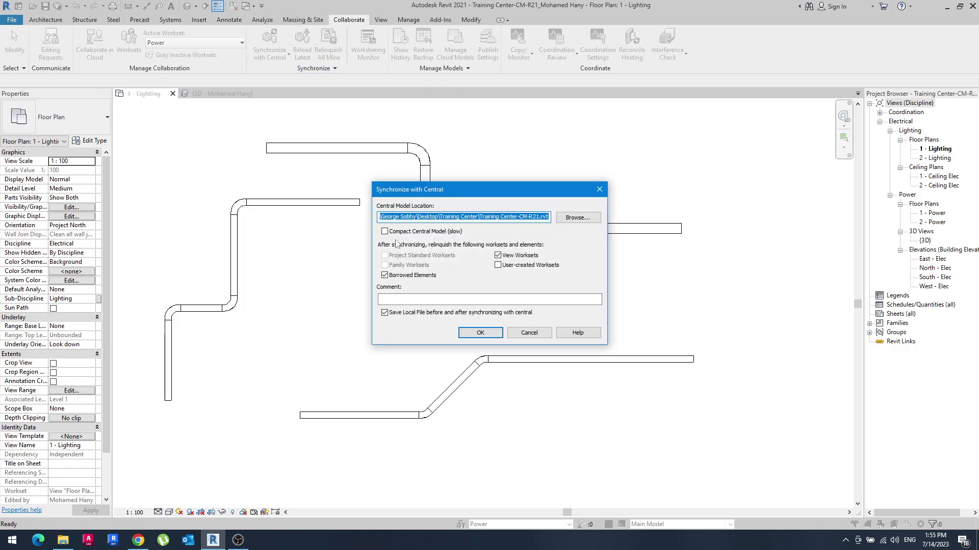
pyautogui.click(480, 329)
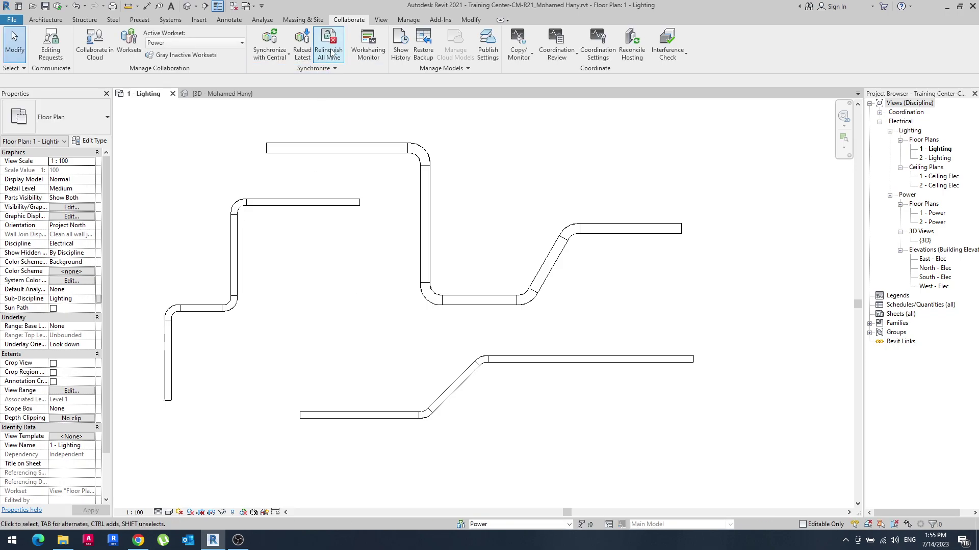
pyautogui.click(332, 53)
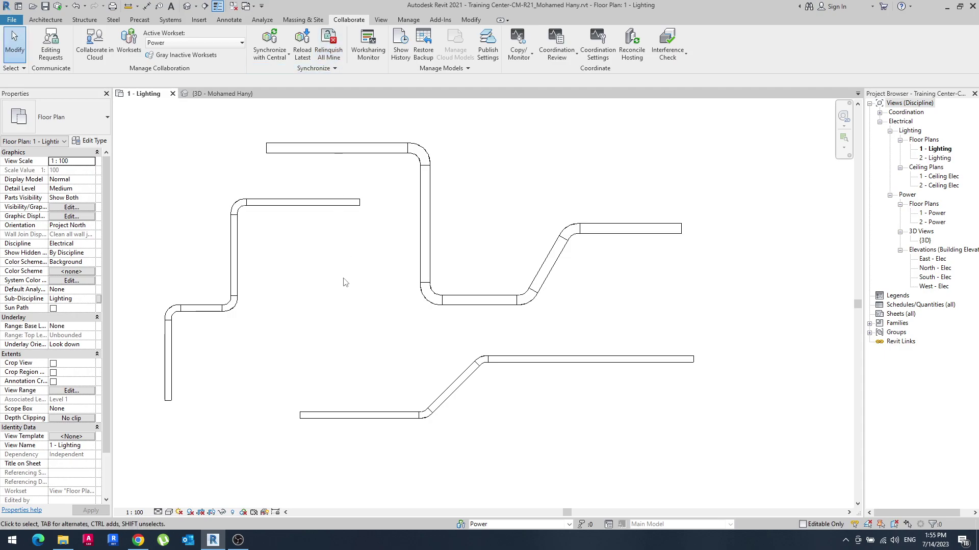
# Set the Power and Fire Alarm worksets to editable in the Worksets list
pyautogui.click(127, 47)
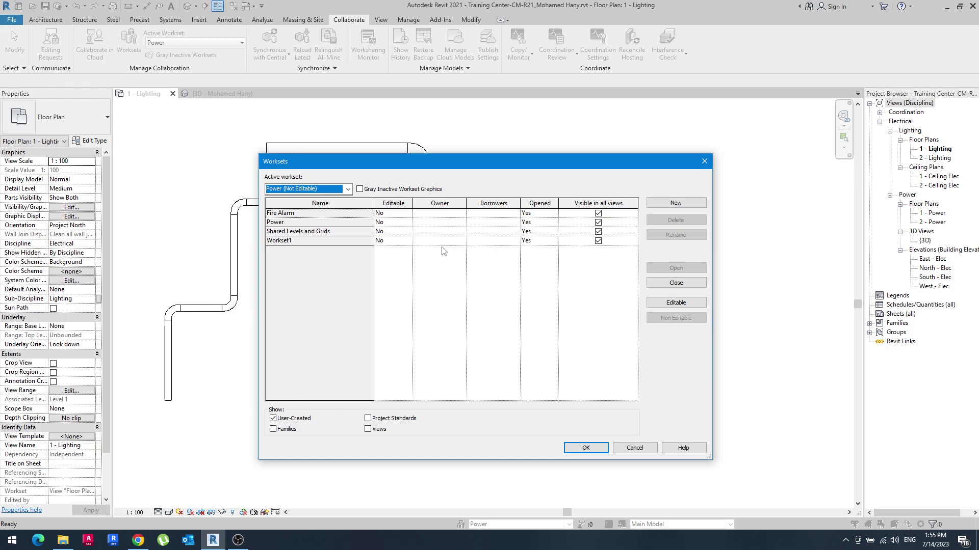
pyautogui.click(349, 222)
pyautogui.click(400, 222)
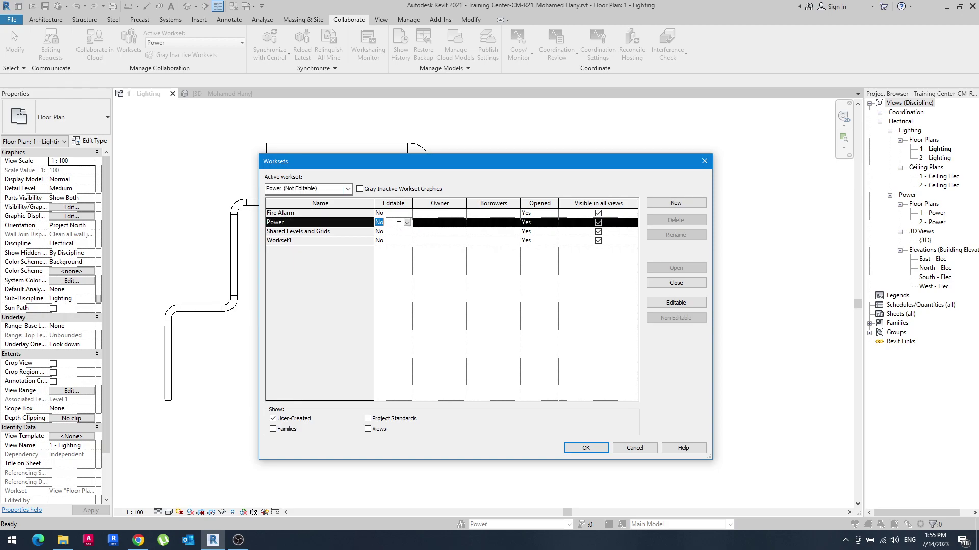
pyautogui.click(407, 223)
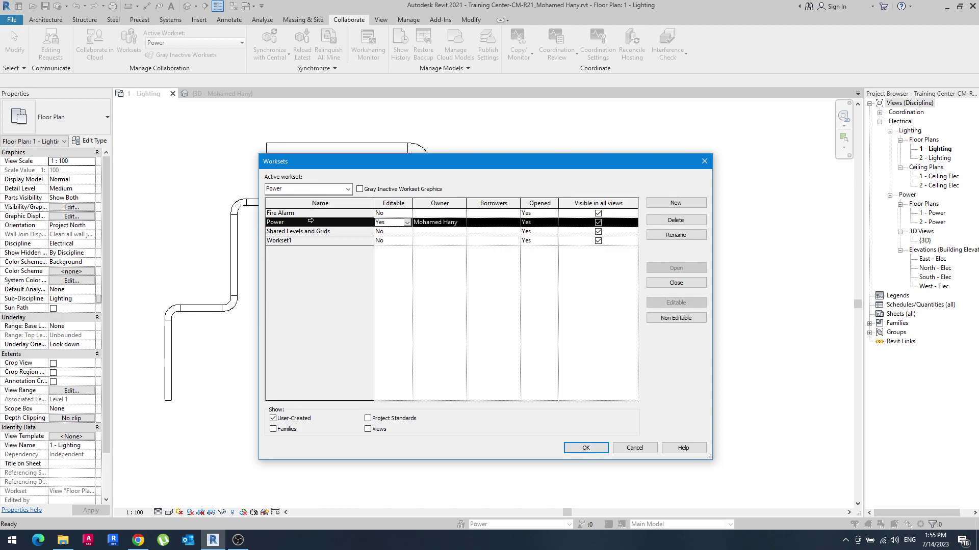
pyautogui.click(392, 213)
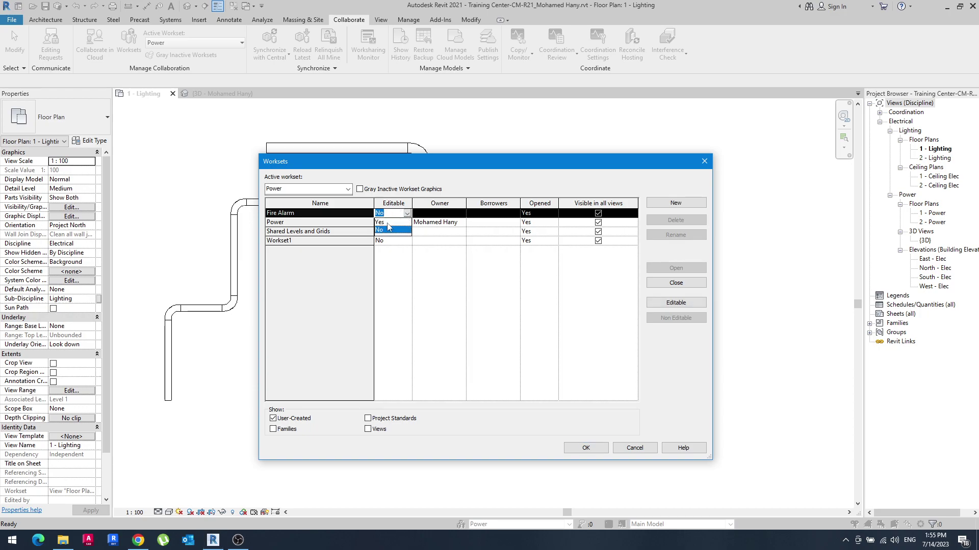
pyautogui.click(386, 222)
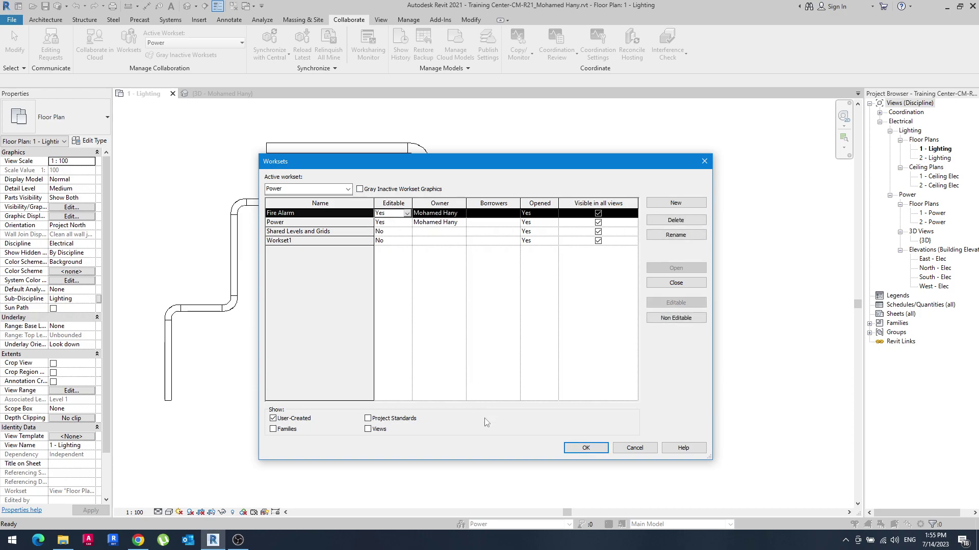
# Confirm the changes with Fire Alarm as the active workset, then reopen Worksets
pyautogui.click(586, 448)
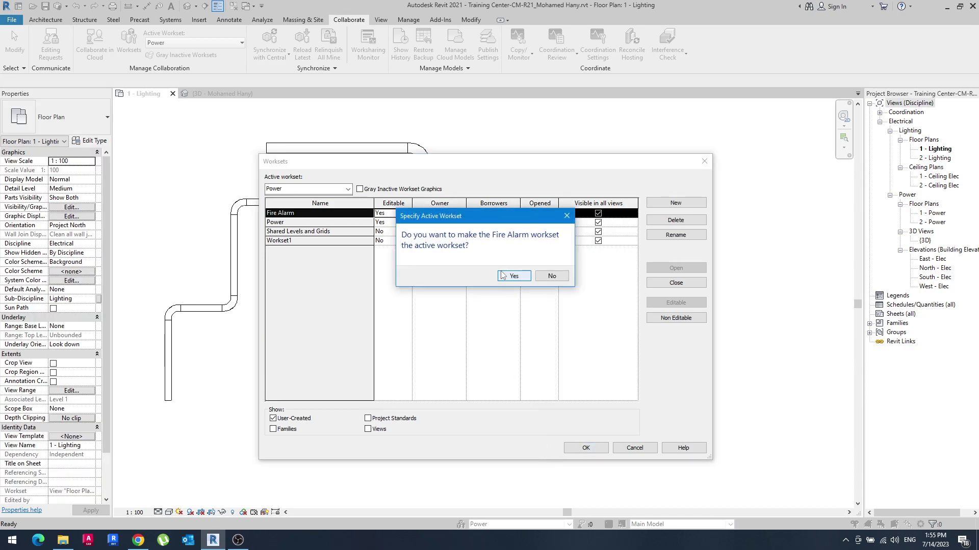
pyautogui.click(513, 276)
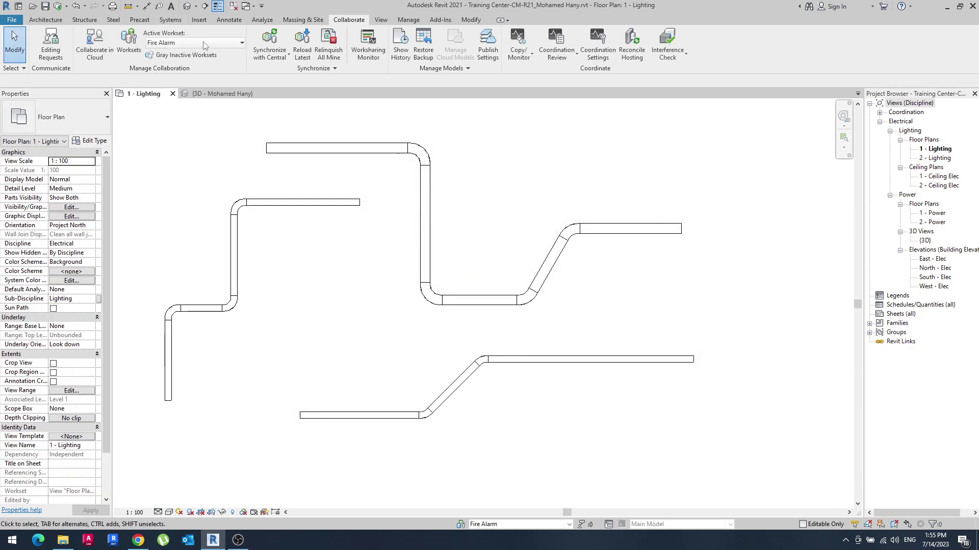
pyautogui.click(128, 43)
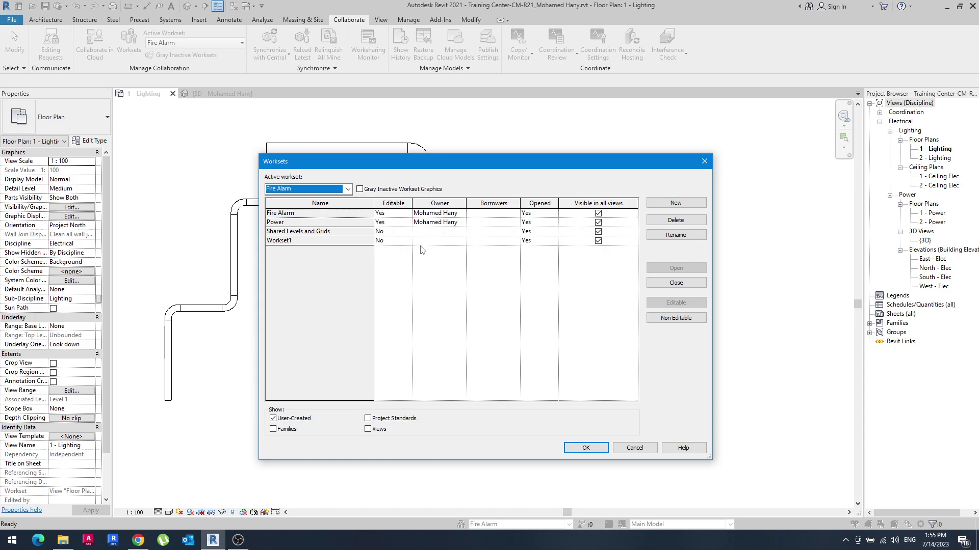
# Set the Fire Alarm workset's Editable value to No and apply the change
pyautogui.click(317, 214)
pyautogui.click(393, 214)
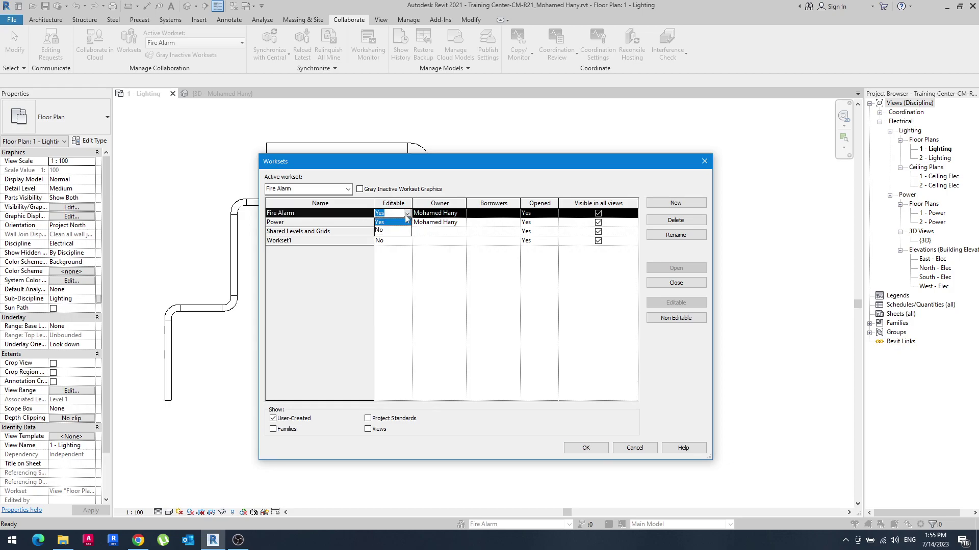
pyautogui.click(386, 230)
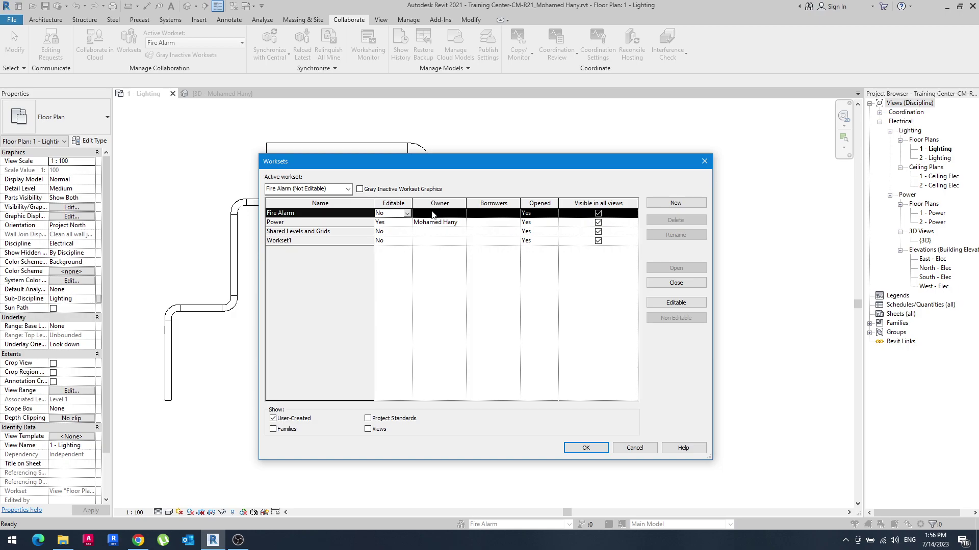
pyautogui.click(584, 449)
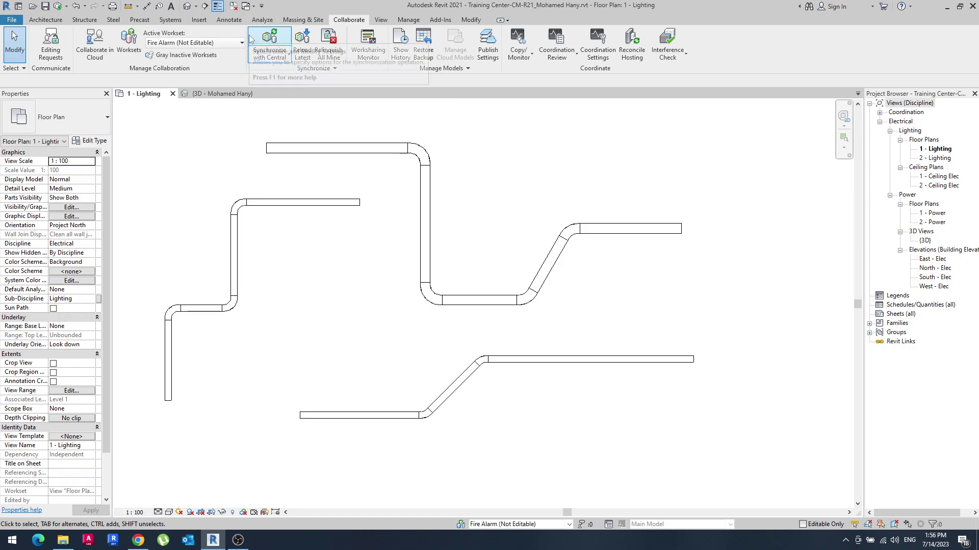
pyautogui.click(288, 53)
pyautogui.click(285, 82)
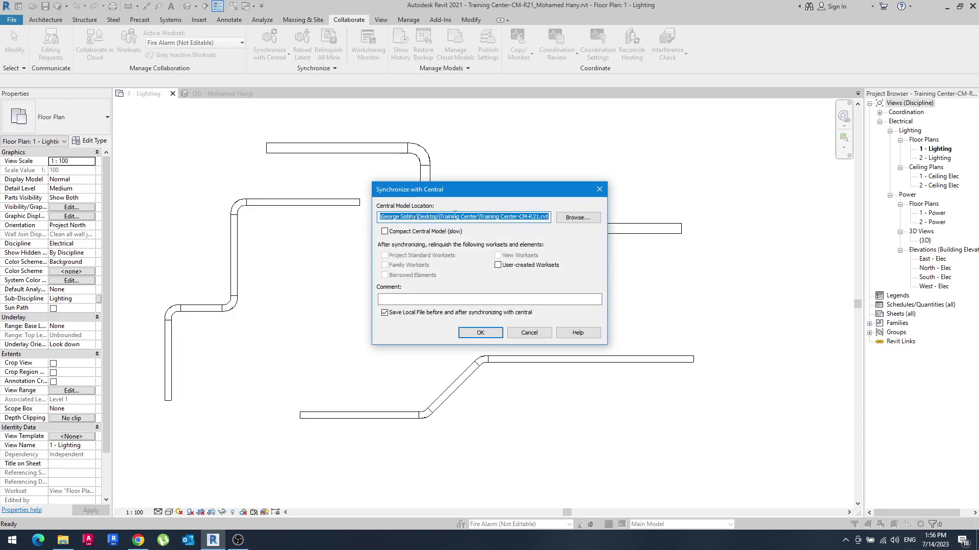
pyautogui.click(498, 265)
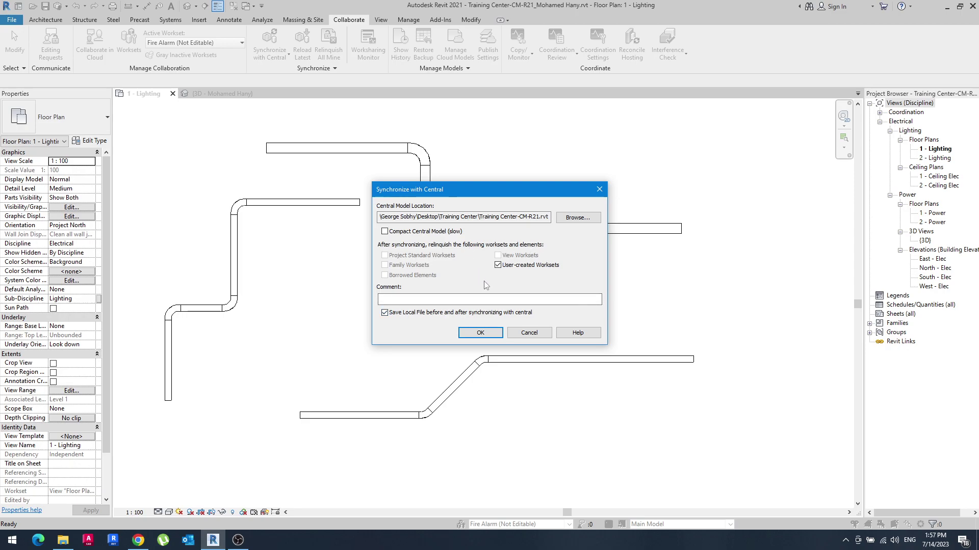
pyautogui.click(529, 332)
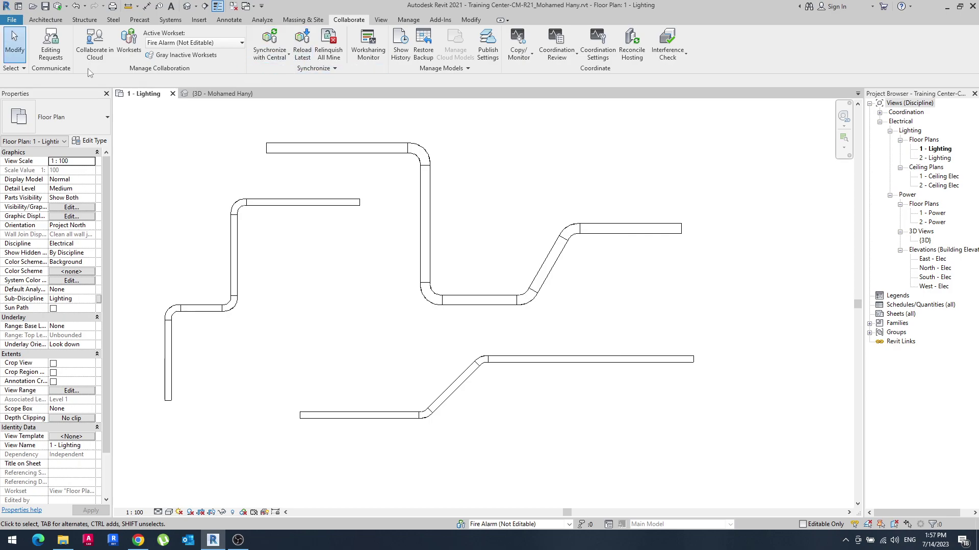
# Set Fire Alarm, Shared Levels and Grids, and Workset1 to editable in Worksets
pyautogui.click(129, 43)
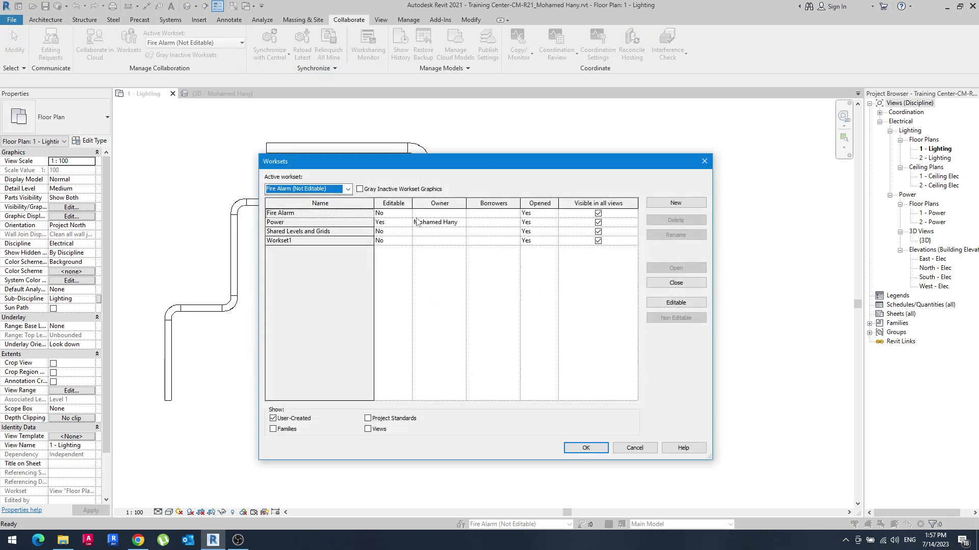
pyautogui.click(391, 213)
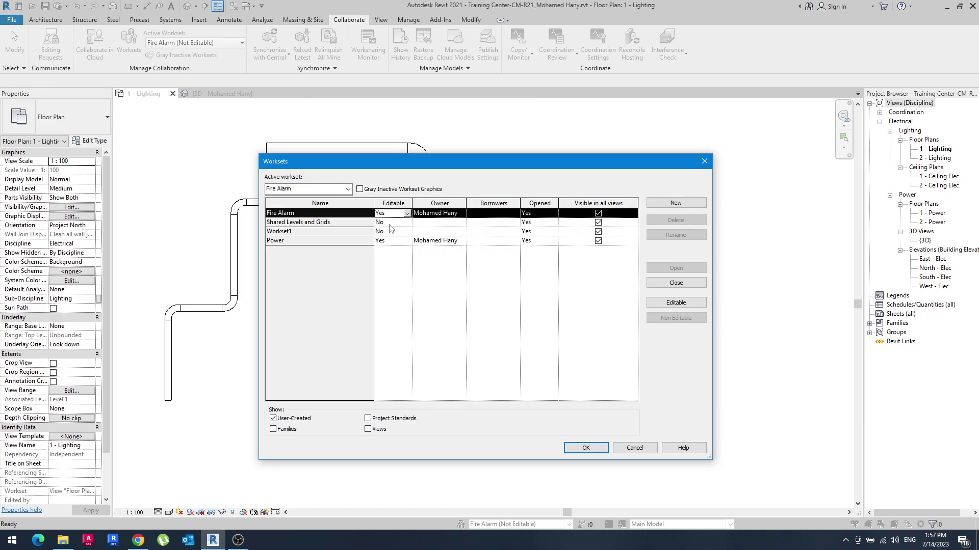
pyautogui.click(391, 223)
pyautogui.click(390, 230)
pyautogui.click(390, 231)
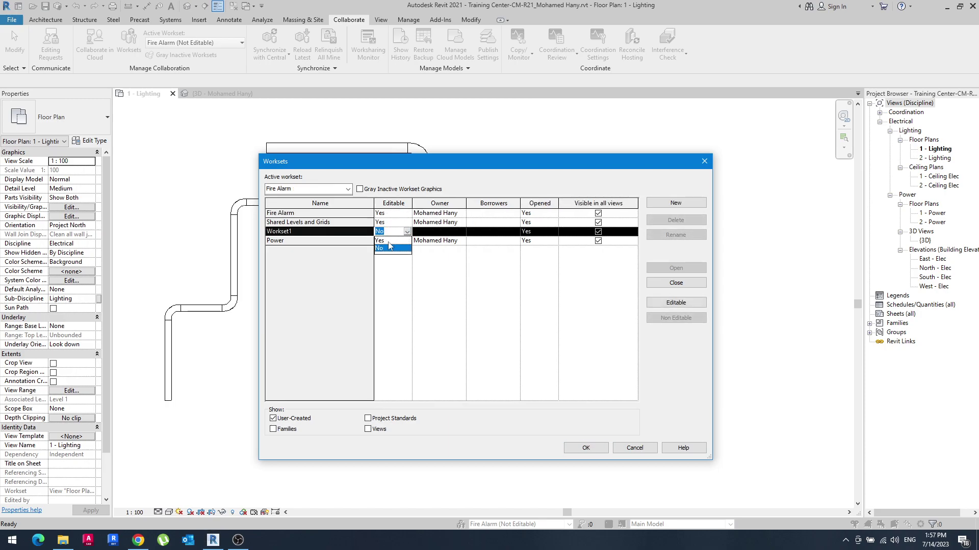
pyautogui.click(383, 240)
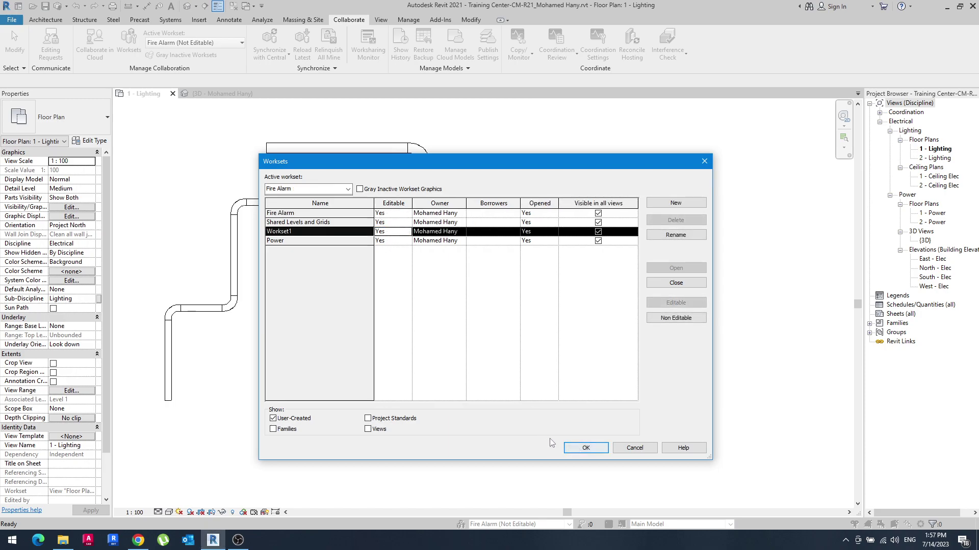
# Apply the changes with Workset1 as the active workset and recheck the Worksets list
pyautogui.click(586, 448)
pyautogui.click(511, 278)
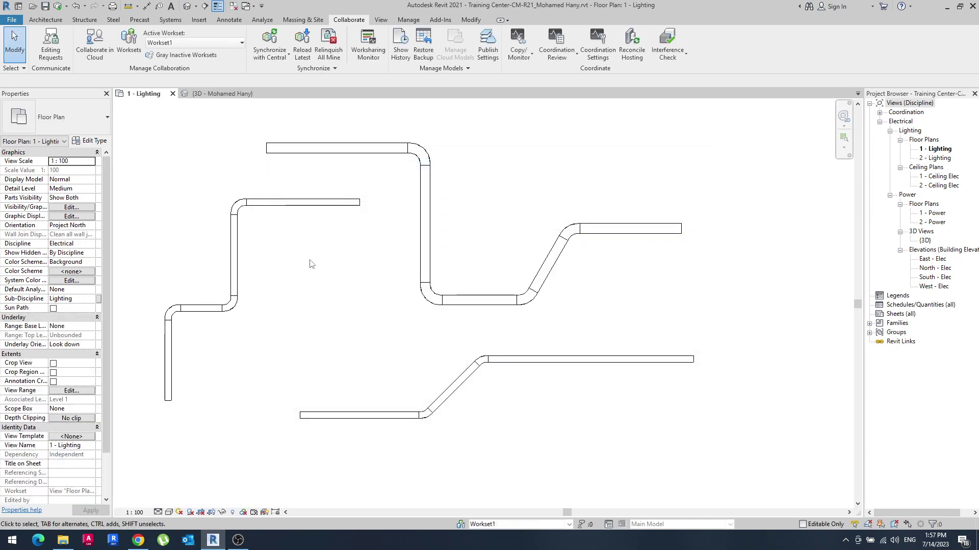
pyautogui.click(129, 43)
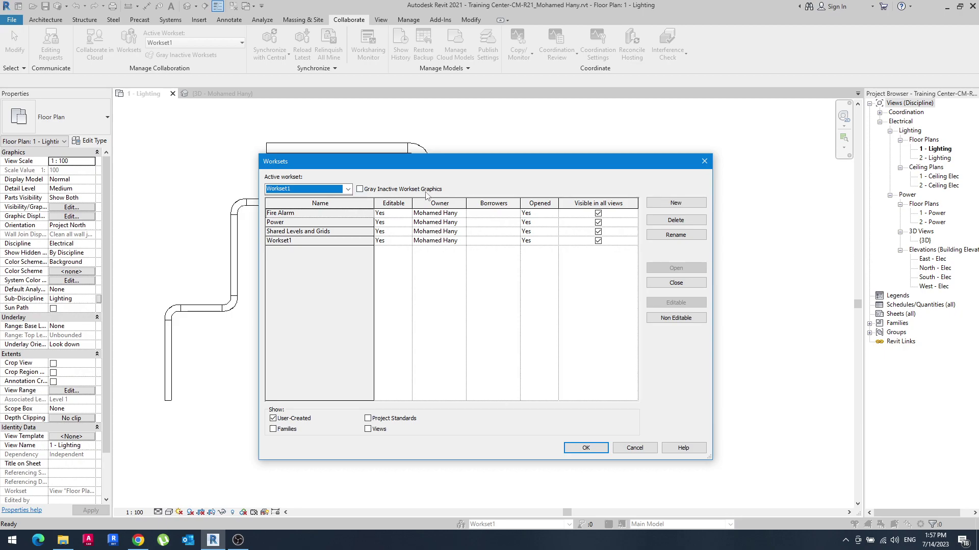
pyautogui.click(586, 448)
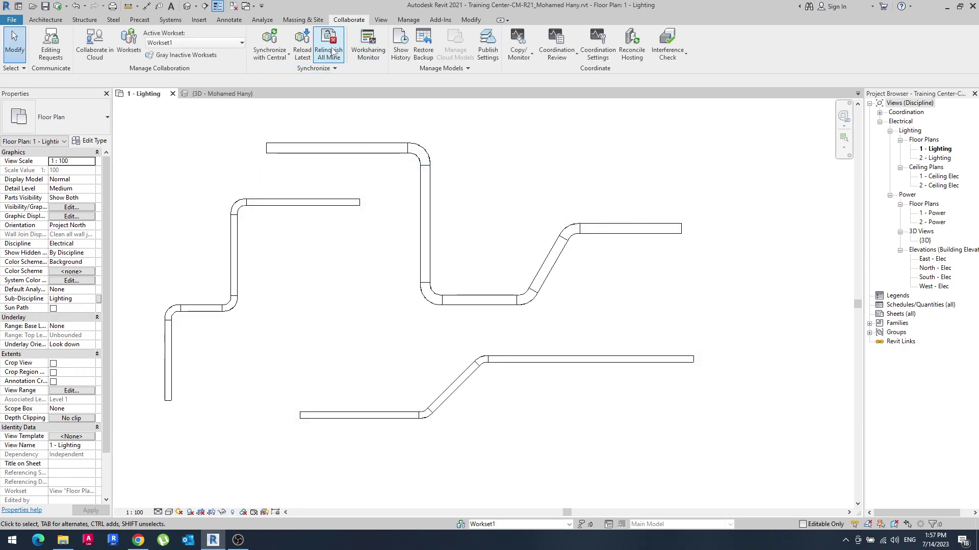
# Synchronize with central relinquishing User-created Worksets, then check ownership in the Worksets list
pyautogui.click(278, 37)
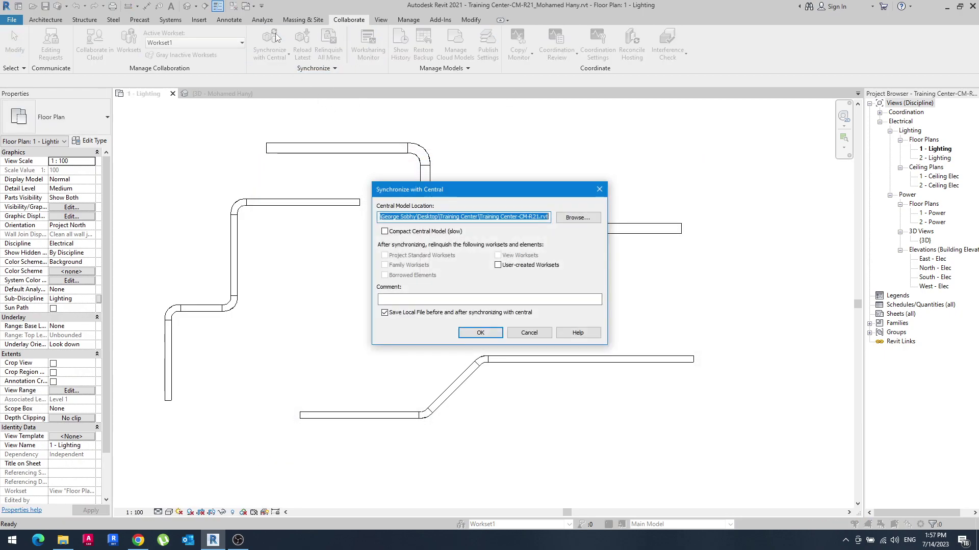
pyautogui.click(499, 266)
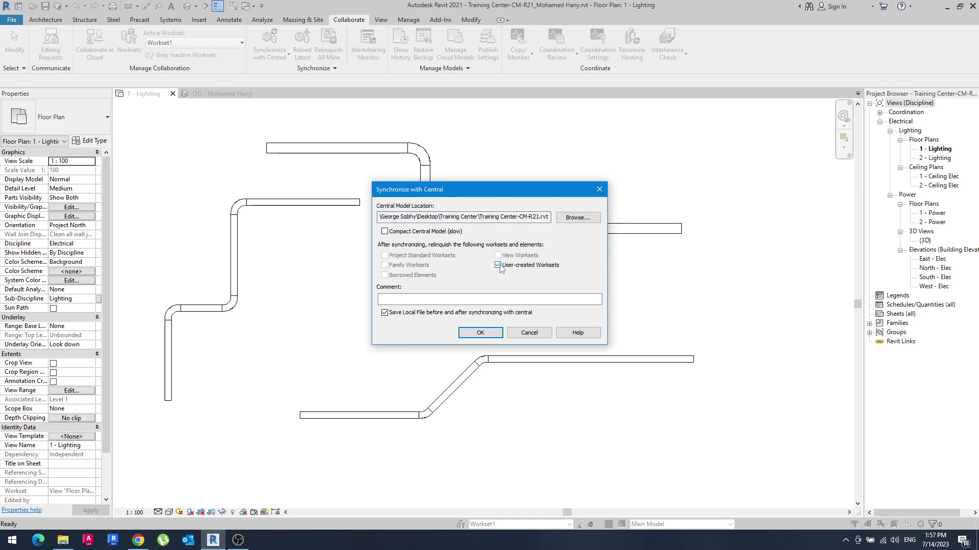
pyautogui.click(479, 333)
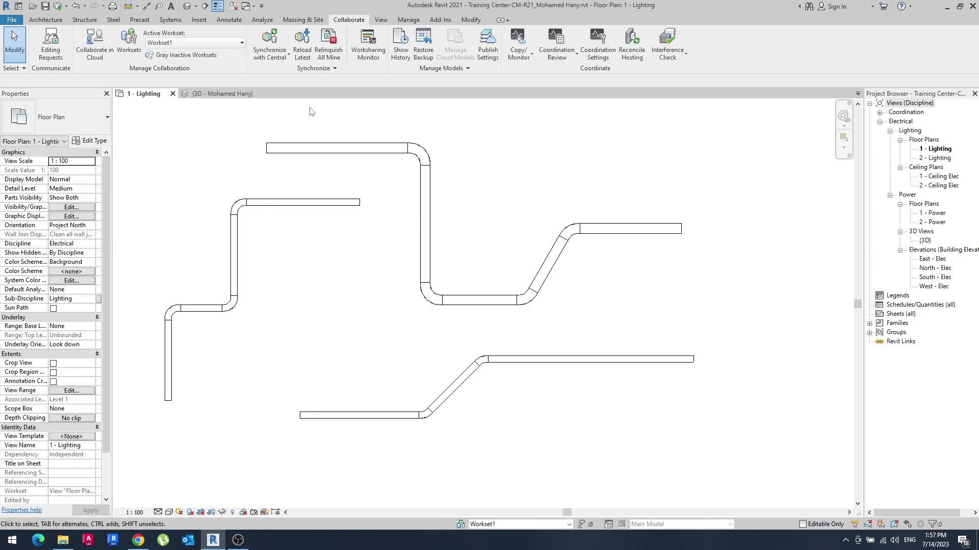
pyautogui.click(129, 44)
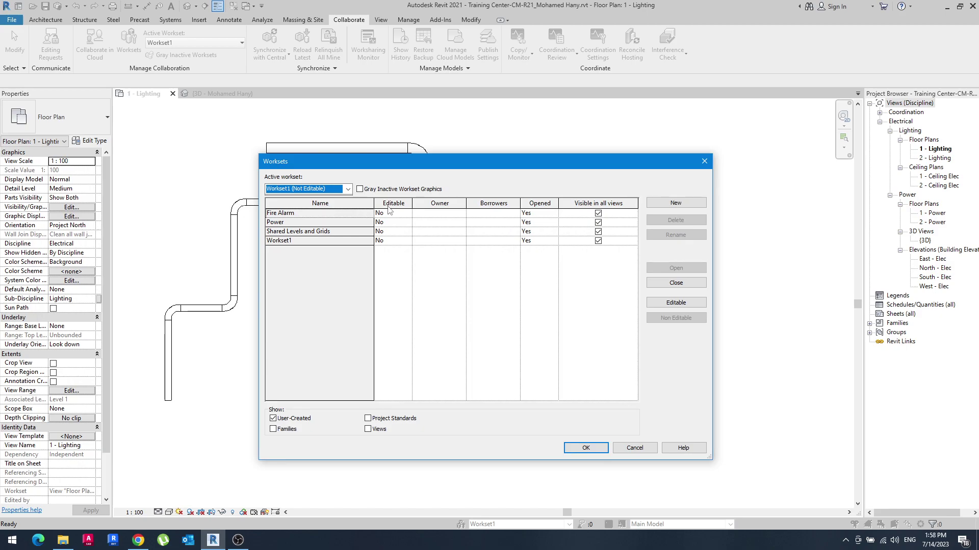
# Close the Worksets list and run Synchronize Now with the current settings
pyautogui.click(585, 448)
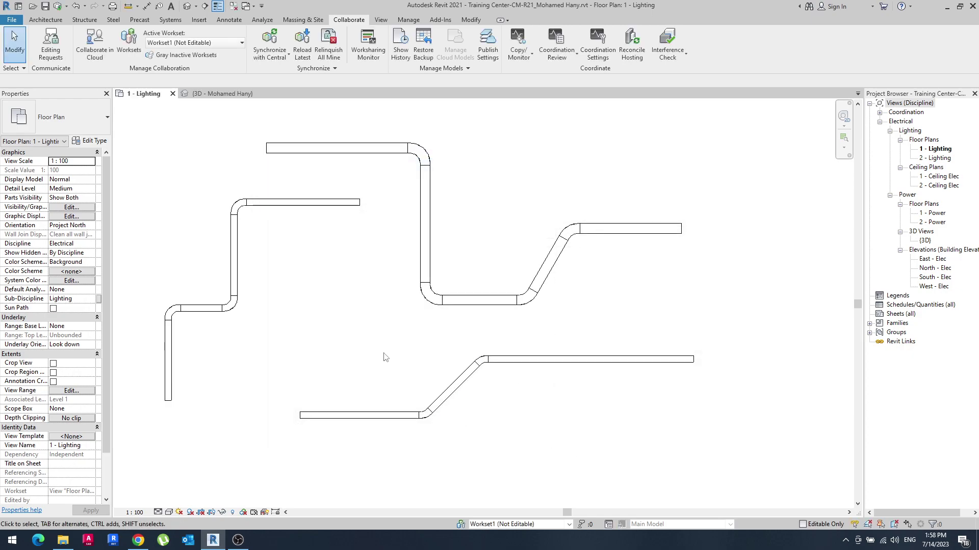
pyautogui.click(270, 40)
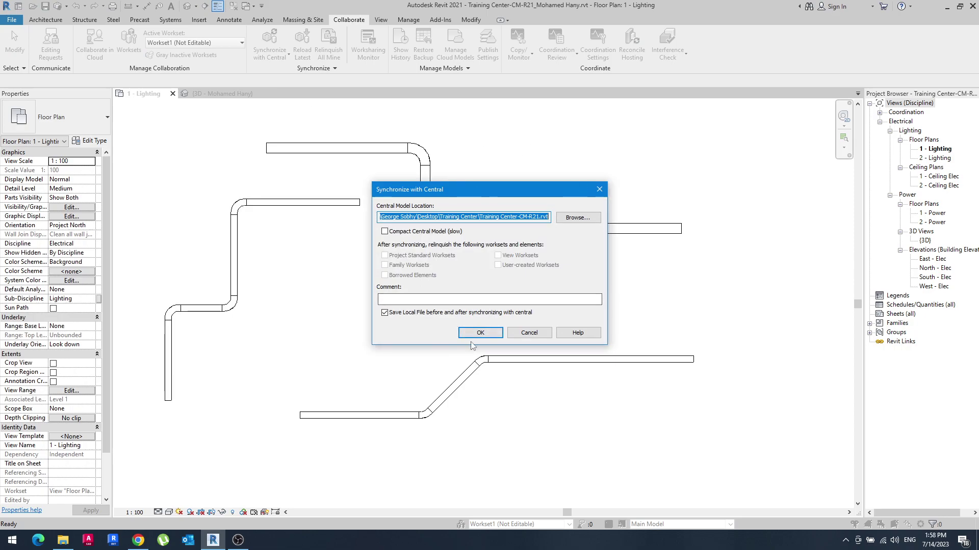
pyautogui.click(525, 334)
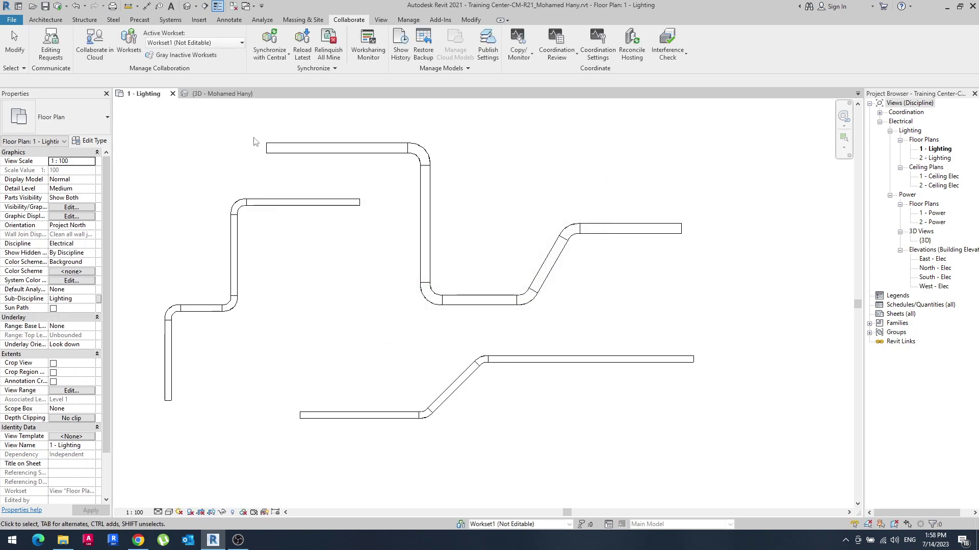
pyautogui.click(269, 57)
pyautogui.click(288, 95)
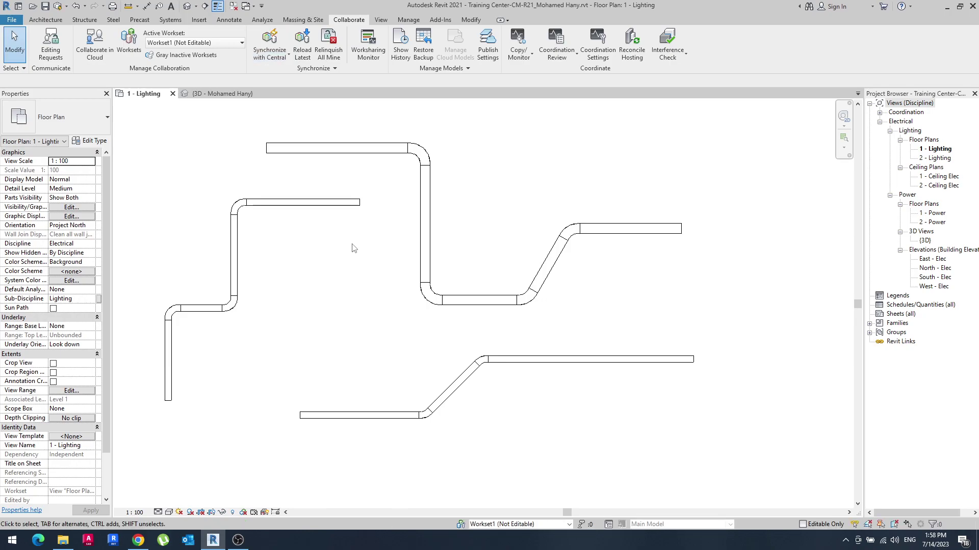
pyautogui.click(268, 55)
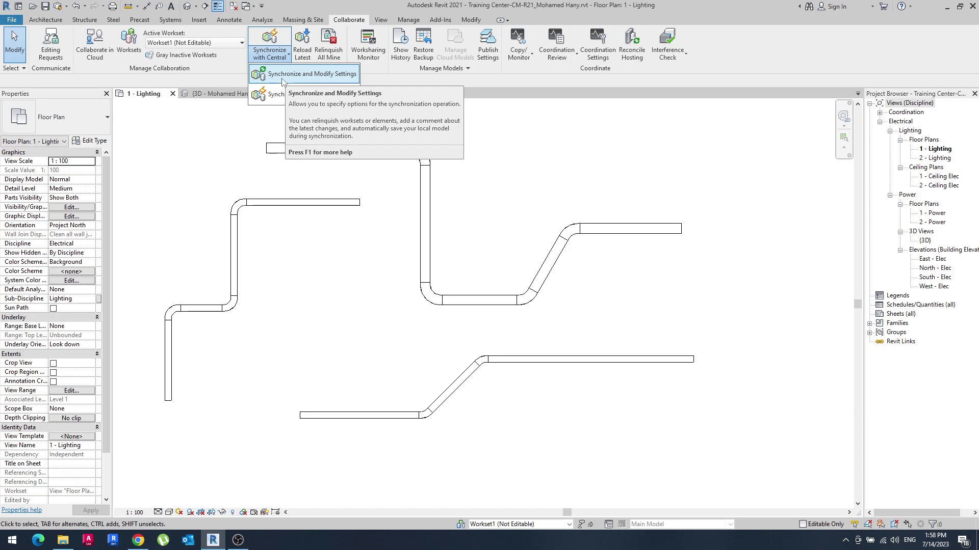
pyautogui.click(365, 278)
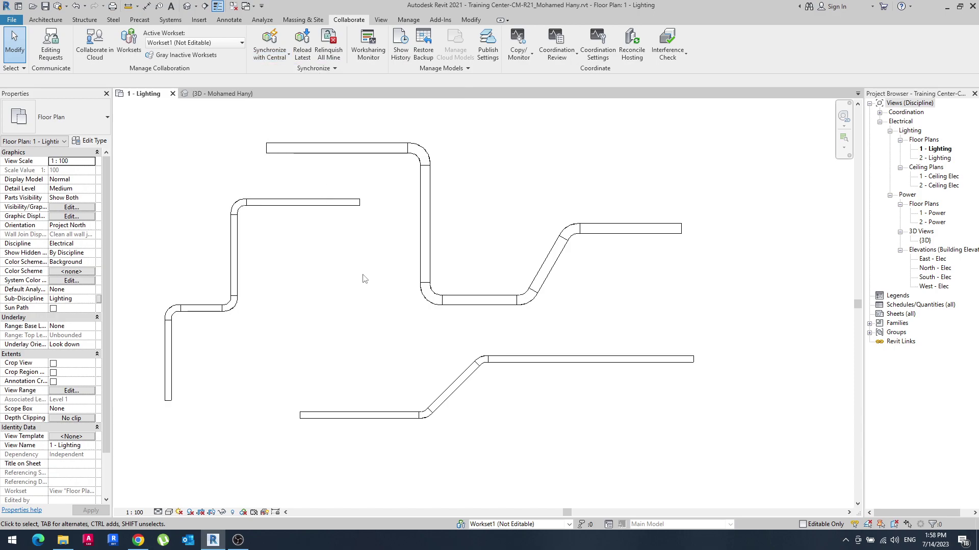